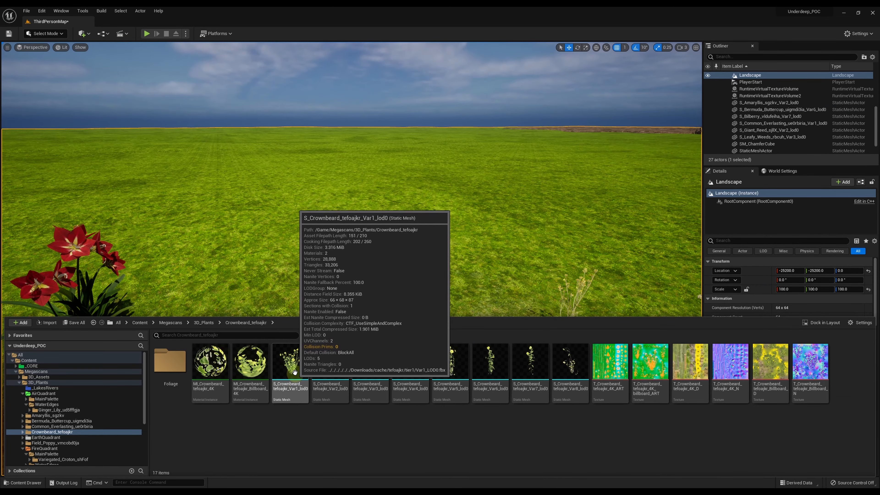
# Step: Place the Crownbeard Var1 plant on the grass beside the red amaryllis, and remove the Common Everlasting plant
pyautogui.moveTo(302, 364); pyautogui.dragTo(275, 334)
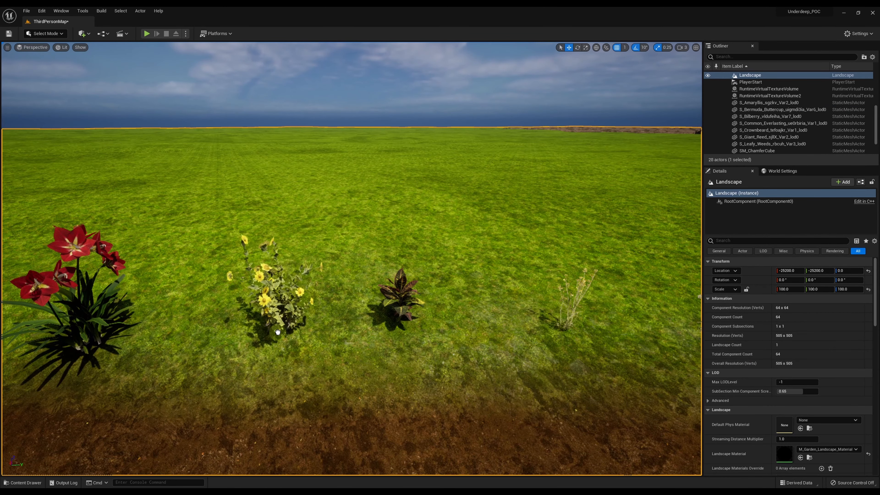
pyautogui.moveTo(275, 335); pyautogui.dragTo(274, 336)
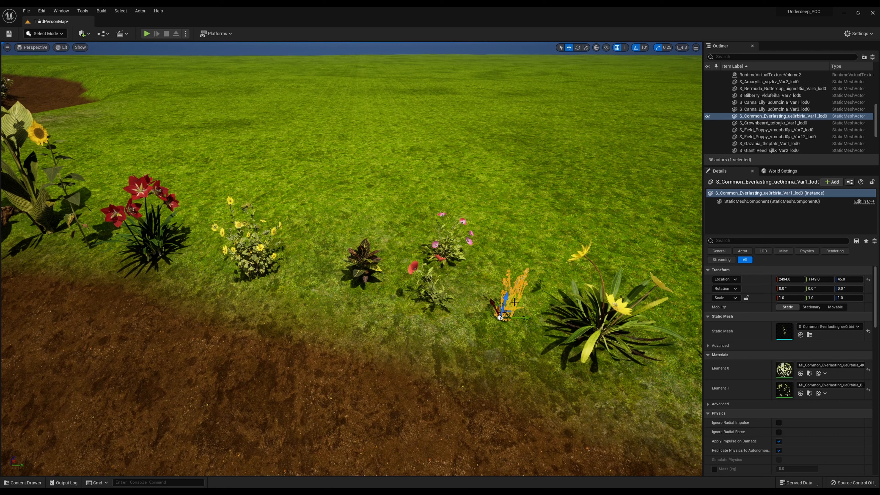
pyautogui.press('Delete')
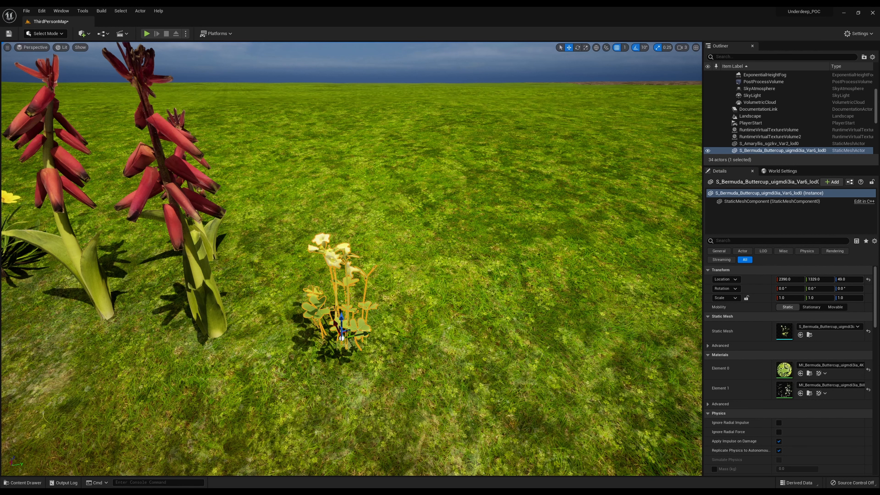
# Step: Open the Bermuda Buttercup colour texture and set its Brightness Curve, RGBCurve and Saturation to 1.4
pyautogui.doubleClick(453, 143)
pyautogui.doubleClick(729, 88)
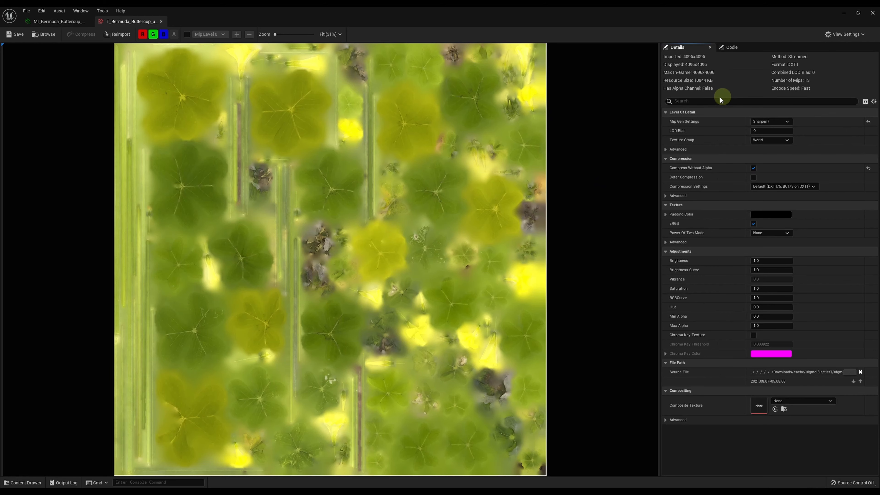
pyautogui.click(766, 270)
pyautogui.write('1.4')
pyautogui.press('Return')
pyautogui.click(768, 298)
pyautogui.write('1.4')
pyautogui.click(770, 288)
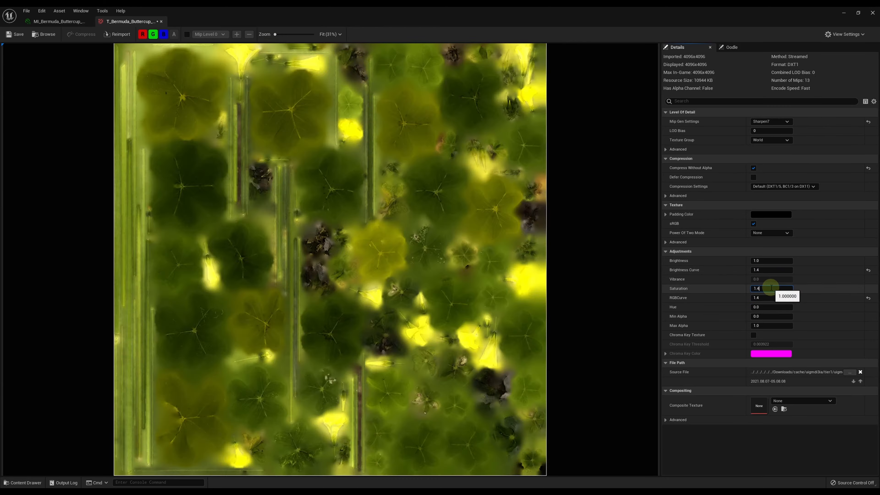
pyautogui.write('1.1')
pyautogui.press('Tab')
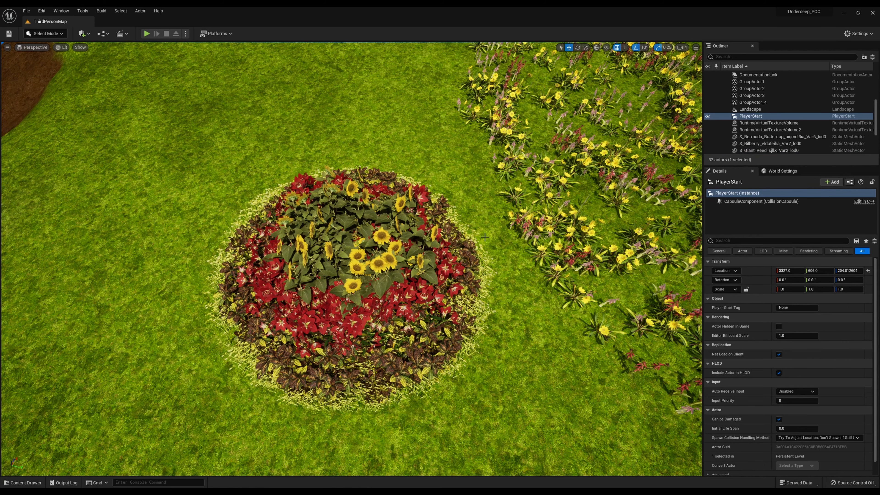
# Step: Delete the sunflower group meshes from the centre of the round flower bed
pyautogui.click(328, 244)
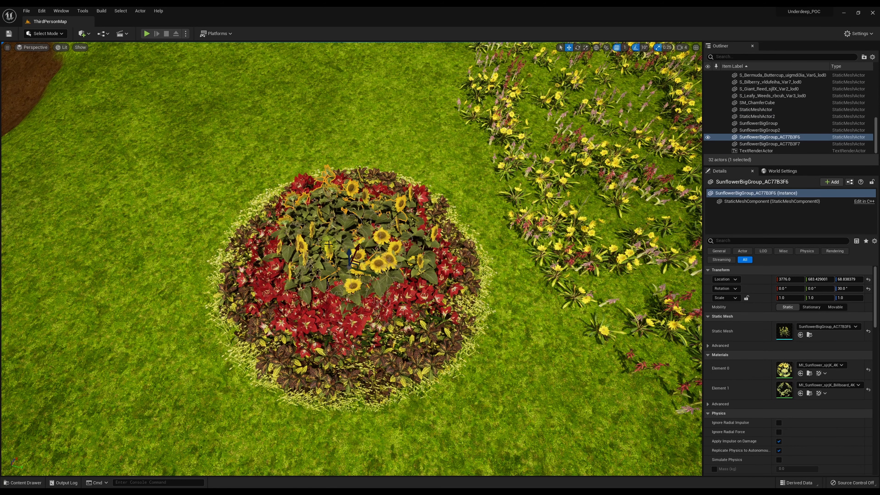
pyautogui.press('Delete')
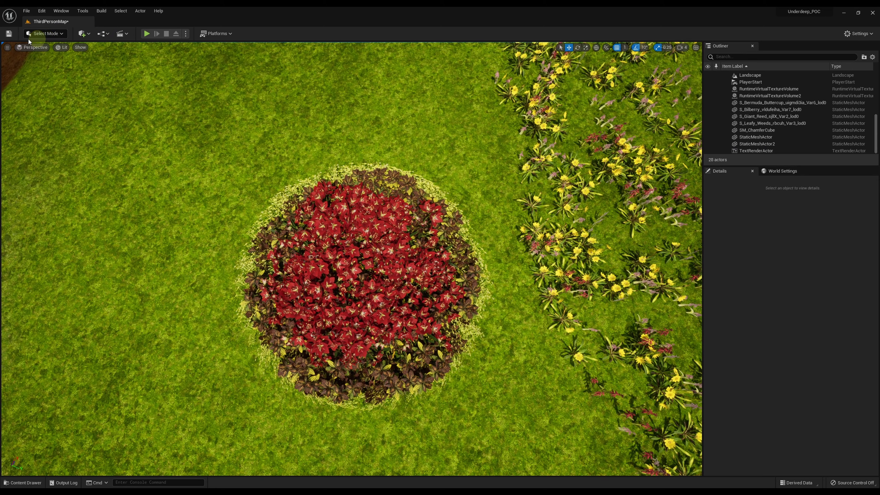
# Step: Paint the four sunflower foliage types into the round bed's empty centre with brush size 80, raising the density from 1000 to 5000
pyautogui.hotkey('shift', '3')
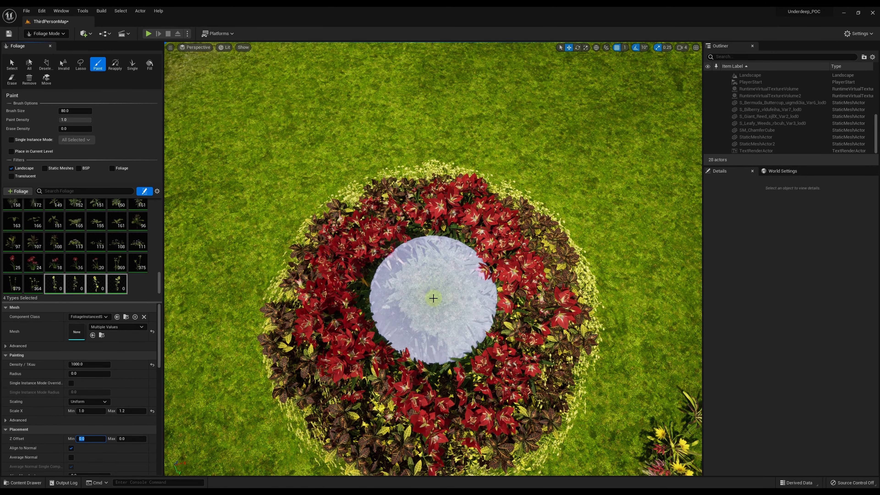
pyautogui.click(433, 291)
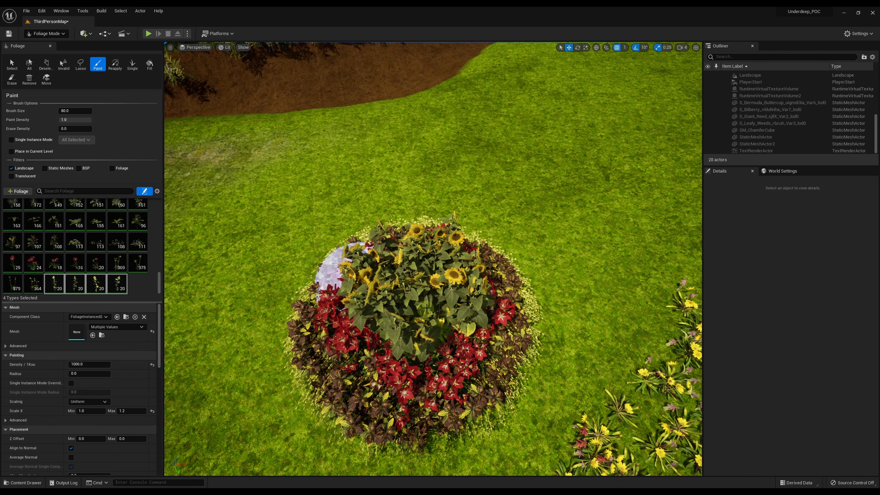
pyautogui.hotkey('ctrl', 'z')
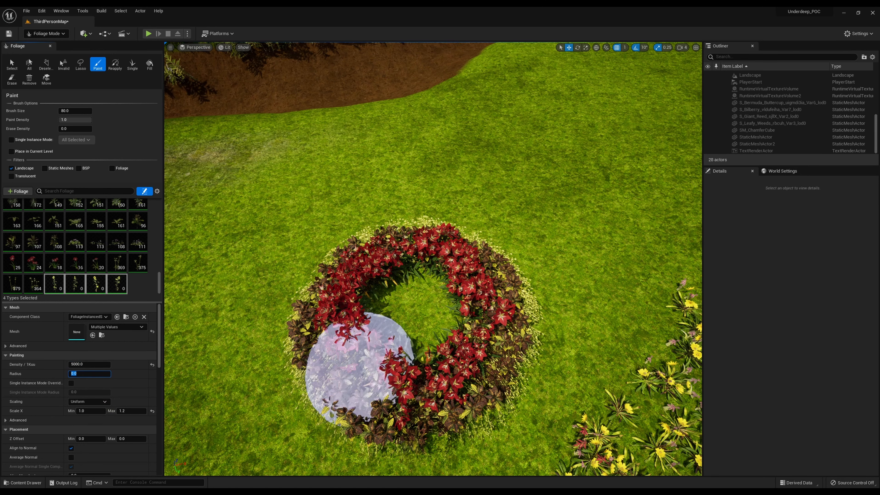
pyautogui.click(411, 322)
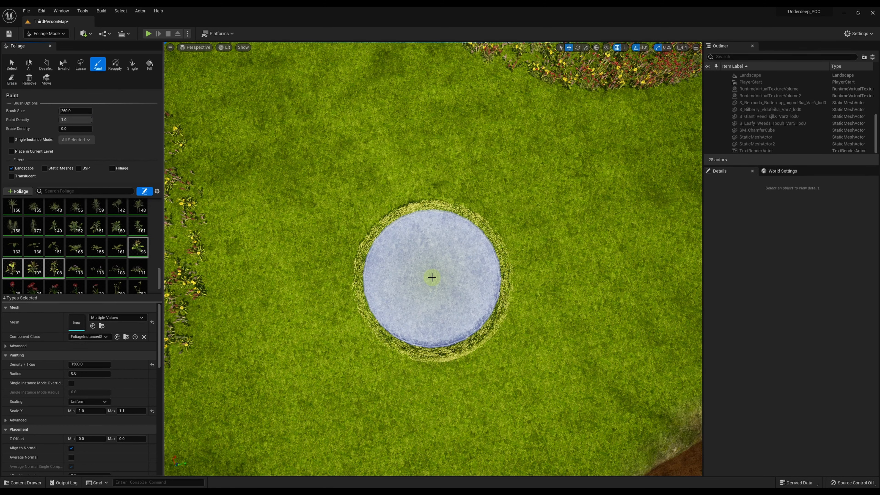
# Step: Paint the four dark-leaved plant types inside the second round bed with brush size 260, and erase the middle with brush size 220
pyautogui.click(432, 277)
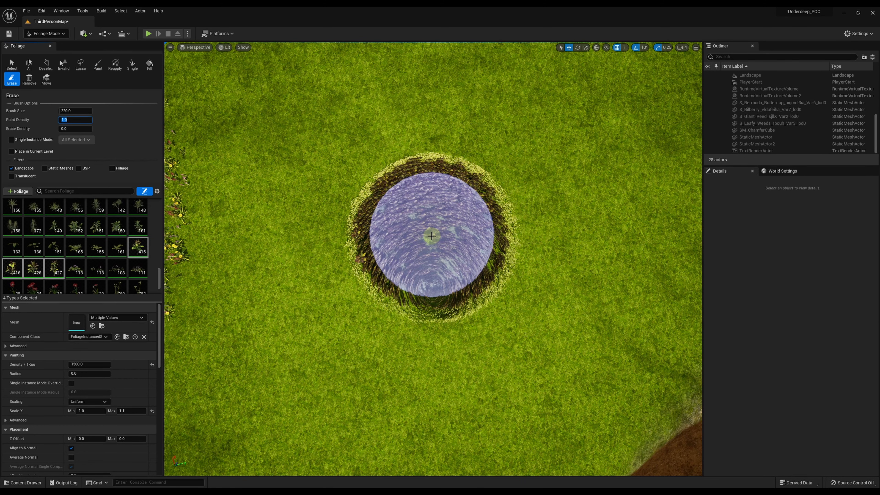
pyautogui.click(431, 236)
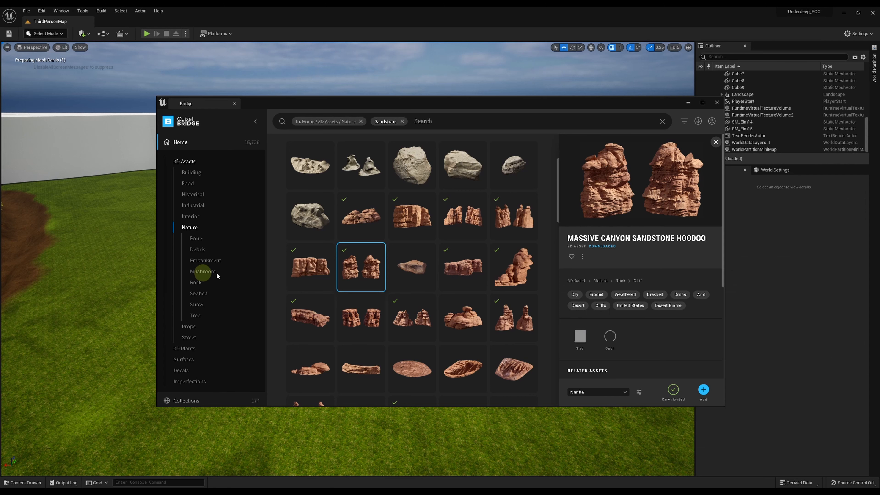
# Step: Examine the Huge Canyon Sandstone Cliff and the neighbouring sandstone formation in the Bridge library
pyautogui.click(462, 272)
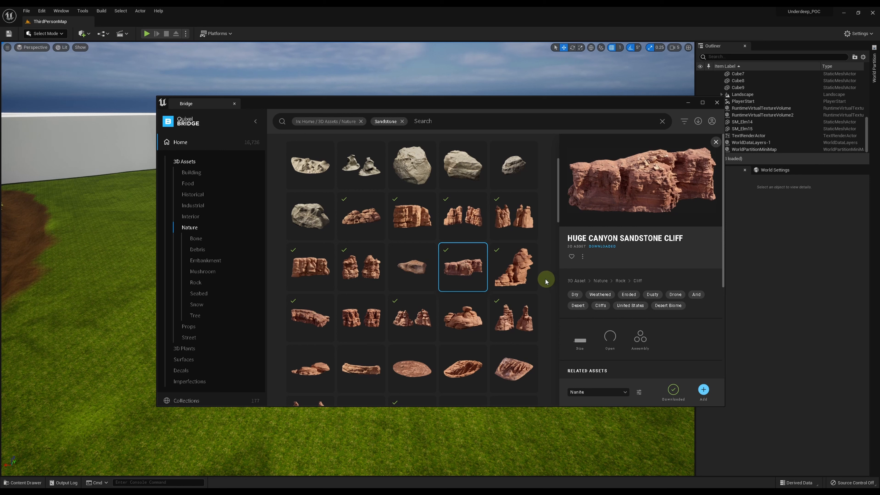
pyautogui.click(518, 271)
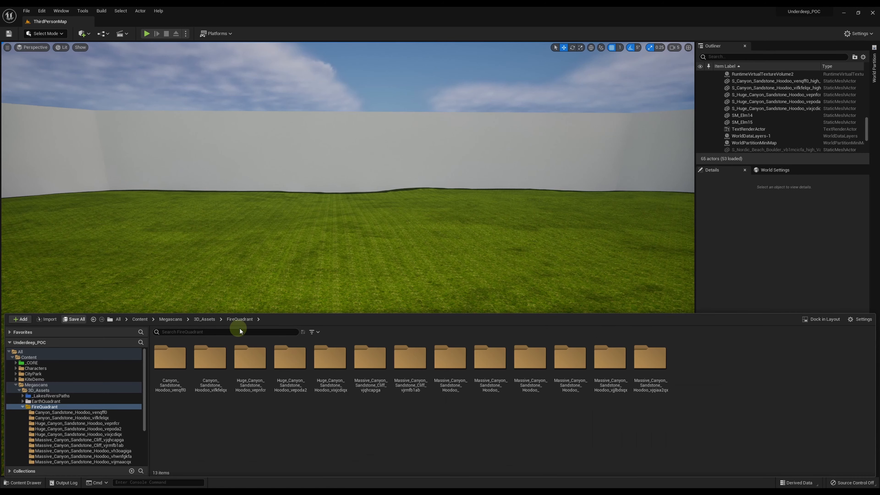
# Step: Place the Massive Canyon Sandstone Cliff mesh vjrmfb1ab from the FireQuadrant folder on the grass and scale it to 0.6 on all axes
pyautogui.doubleClick(402, 363)
pyautogui.moveTo(209, 359); pyautogui.dragTo(294, 288)
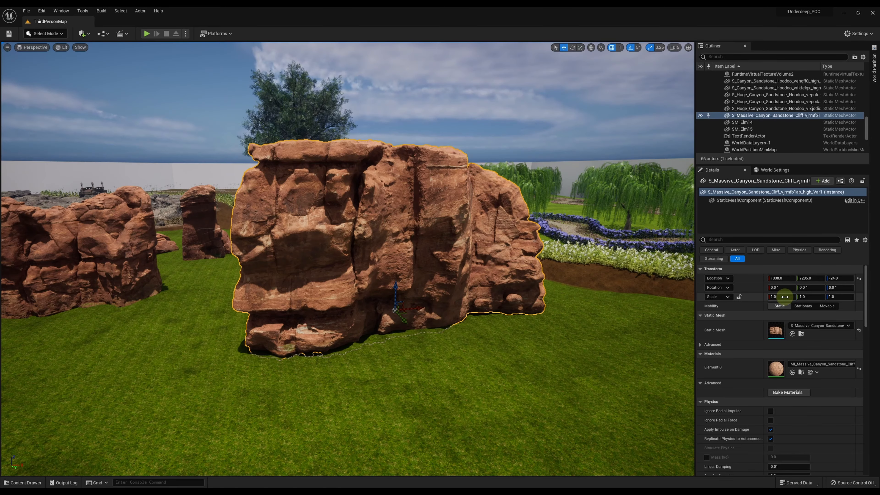
pyautogui.click(785, 297)
pyautogui.write('0.6')
pyautogui.press('Tab')
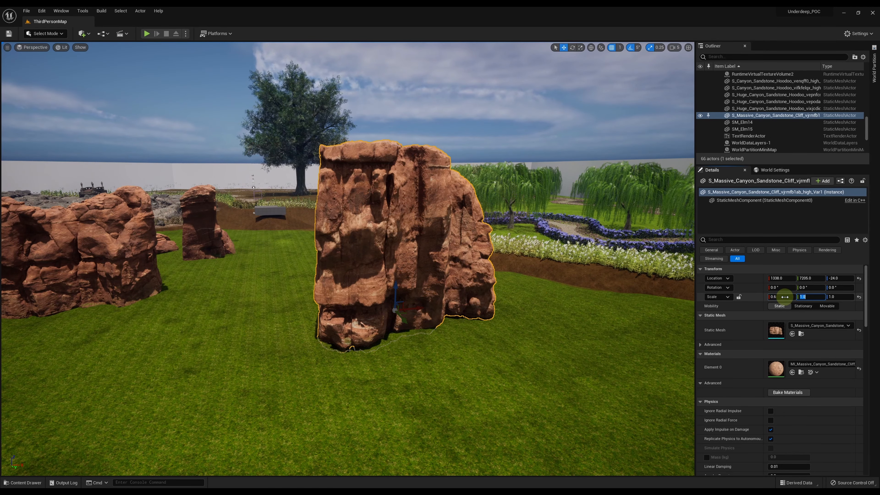
pyautogui.write('0.6')
pyautogui.press('Tab')
pyautogui.write('0.6')
pyautogui.press('Return')
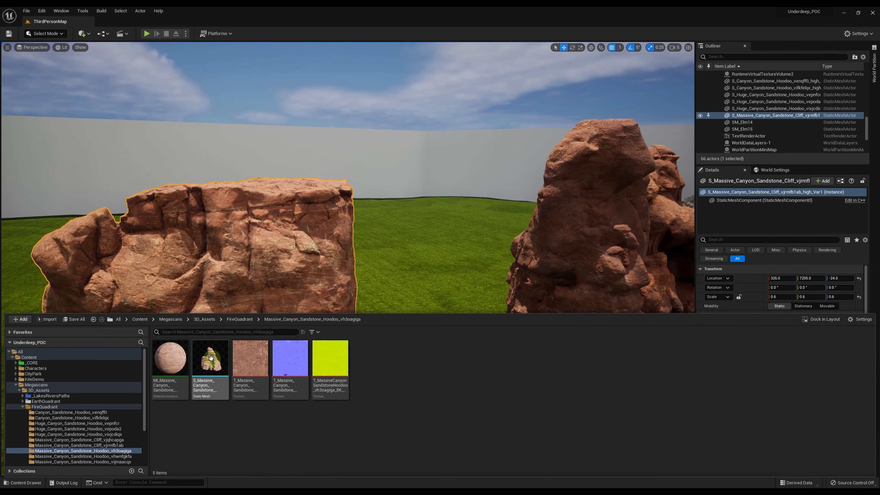
# Step: Place the Massive Canyon Sandstone Hoodoo vh3oagiga behind the existing rocks and scale it to 0.5 on all axes
pyautogui.moveTo(210, 358); pyautogui.dragTo(451, 262)
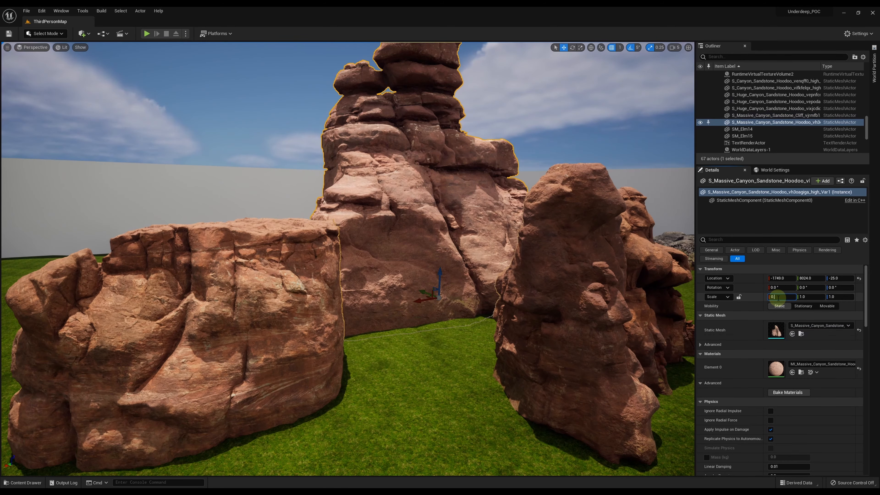
pyautogui.press('Tab')
pyautogui.write('0.5')
pyautogui.press('Tab')
pyautogui.write('0.5')
pyautogui.press('Return')
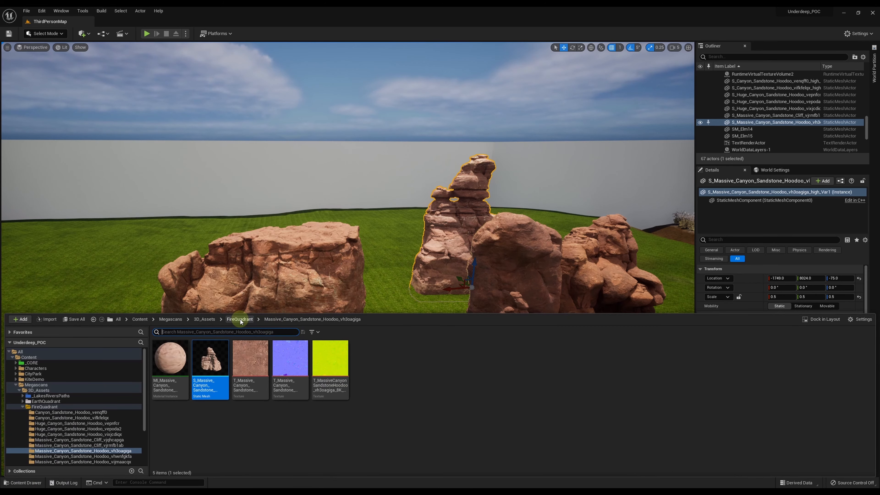
# Step: Place the Massive Canyon Sandstone Hoodoo vhwnfgkfa beside the sandstone cliff and scale it to 0.7 on all axes
pyautogui.click(241, 320)
pyautogui.click(485, 366)
pyautogui.doubleClick(486, 365)
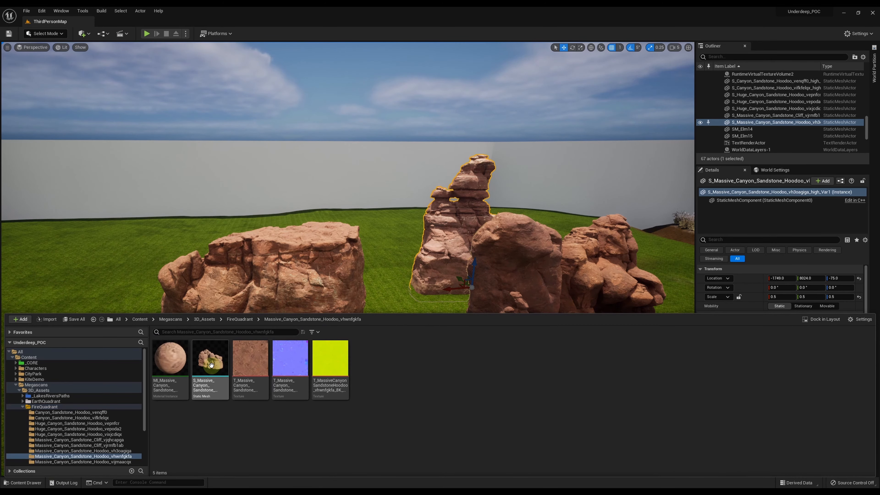
pyautogui.moveTo(211, 364); pyautogui.dragTo(104, 243)
pyautogui.write('0.7')
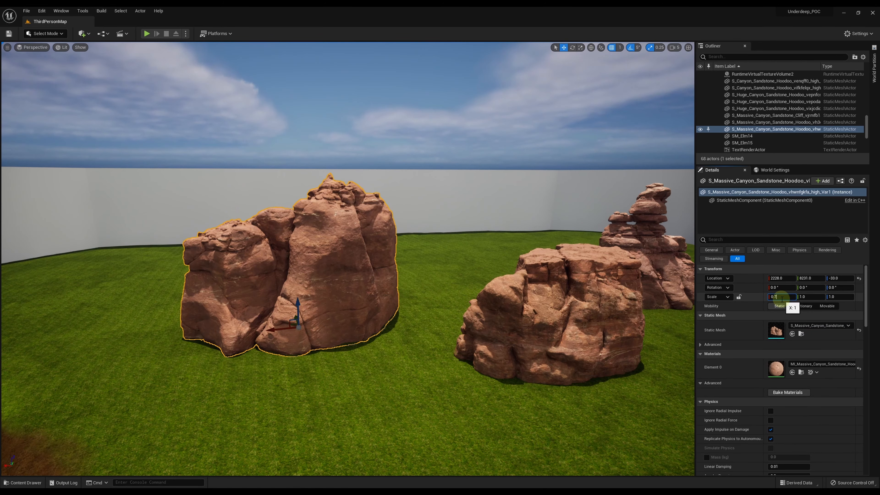
pyautogui.press('Tab')
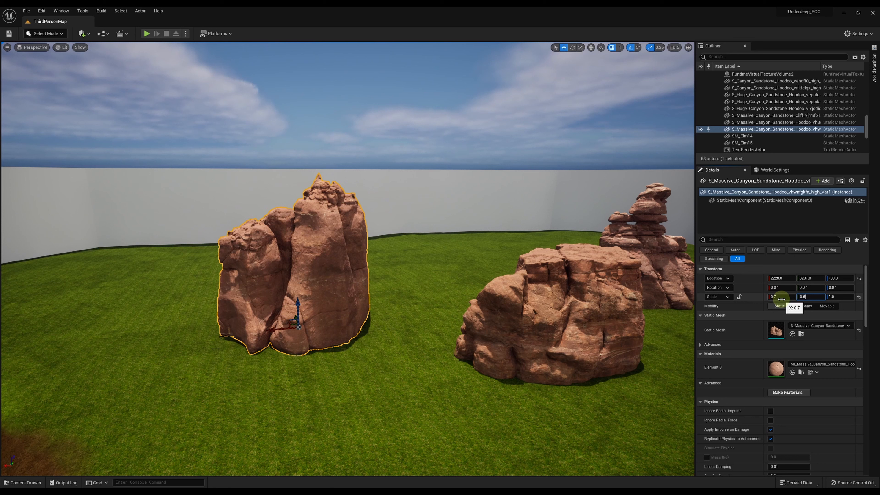
pyautogui.write('0.6')
pyautogui.press('Tab')
pyautogui.write('0.6')
pyautogui.write('.7')
pyautogui.press('Return')
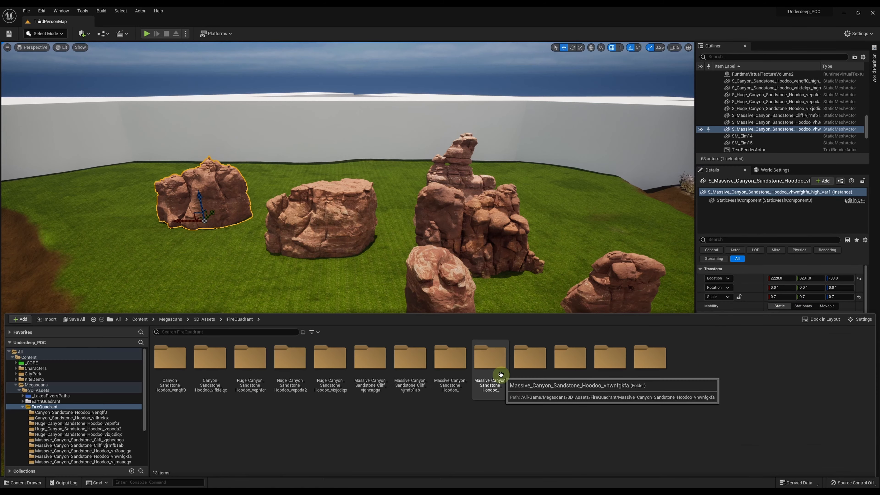
# Step: Place the Massive Canyon Sandstone Hoodoo vijmaacqx on the grass in front of the other large rocks
pyautogui.doubleClick(490, 363)
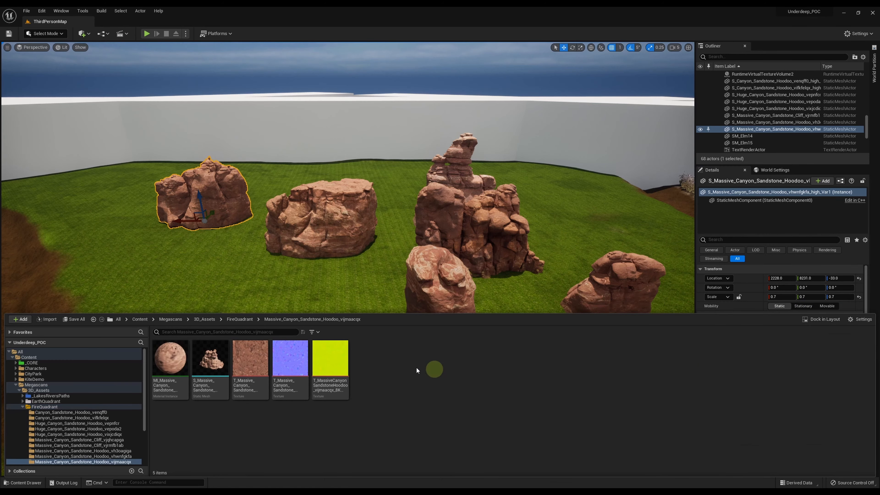
pyautogui.moveTo(205, 383); pyautogui.dragTo(244, 322)
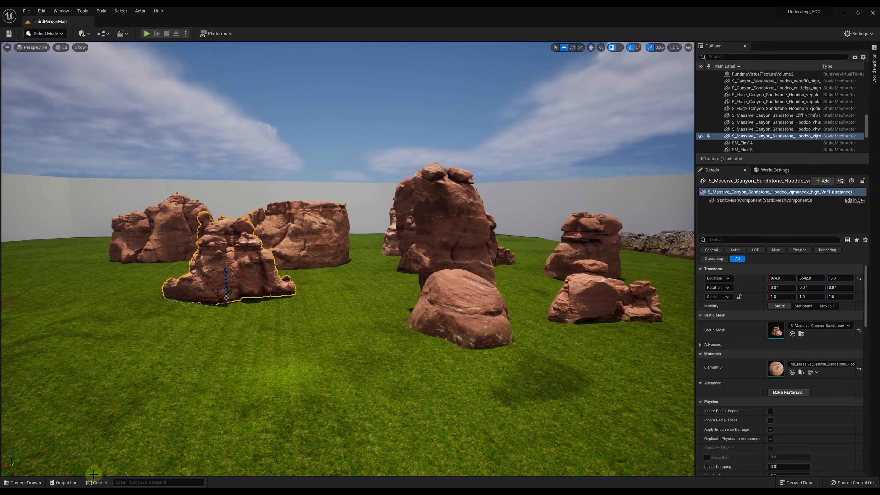
# Step: Place the Massive Canyon Sandstone Hoodoo vj2mecuga in front of the rock group and shift it along X to about -319
pyautogui.click(15, 483)
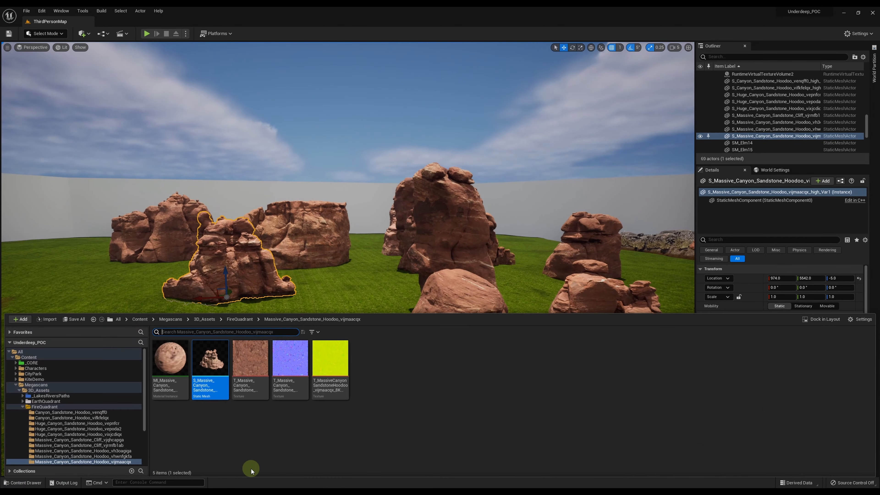
pyautogui.click(241, 319)
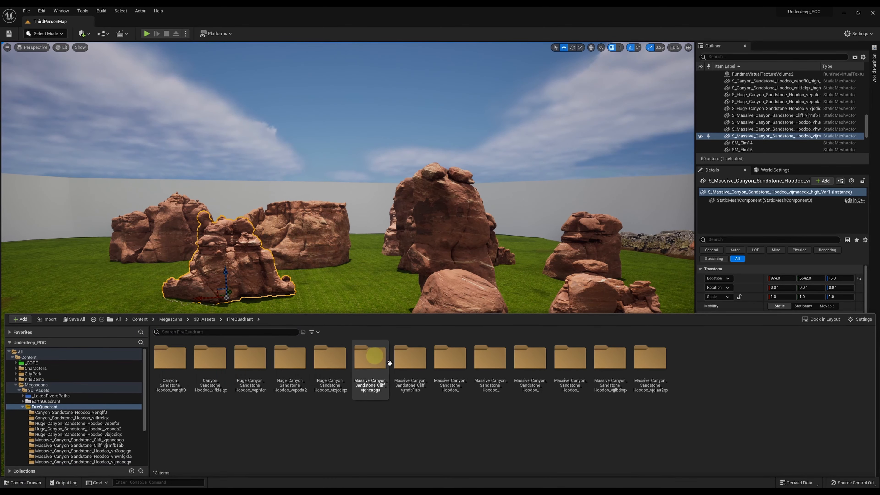
pyautogui.doubleClick(574, 363)
pyautogui.moveTo(221, 363); pyautogui.dragTo(289, 315)
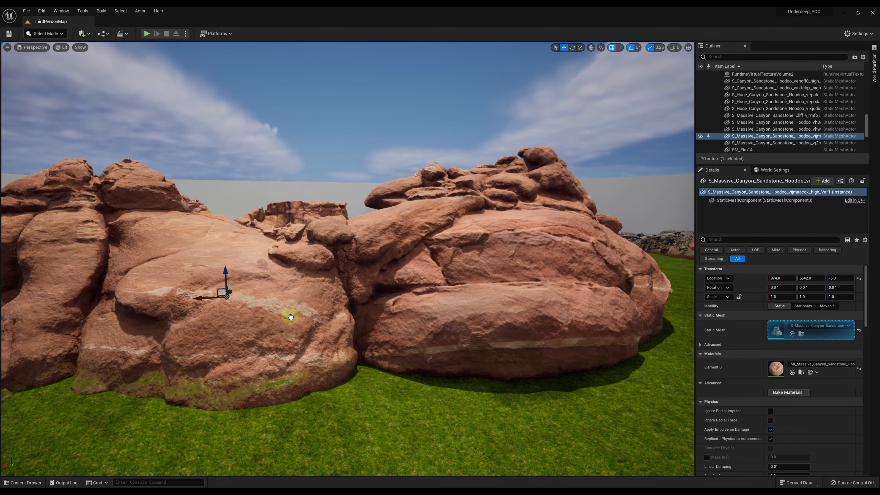
pyautogui.moveTo(289, 315); pyautogui.dragTo(288, 343)
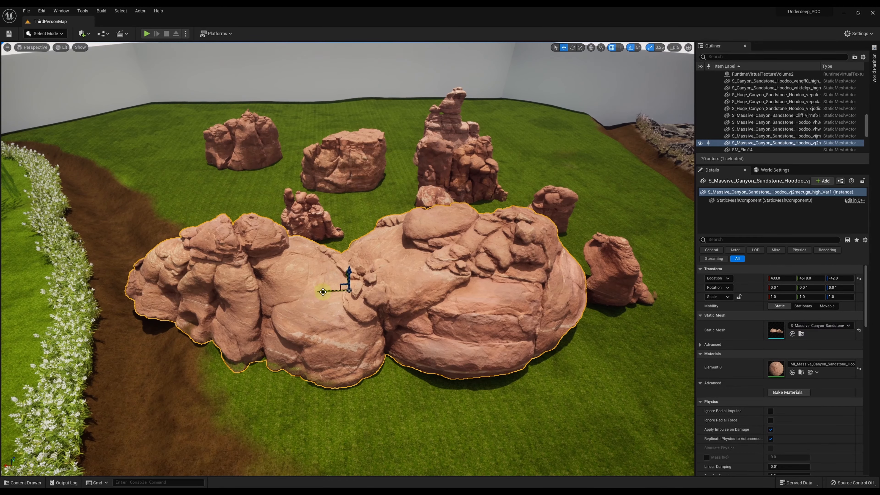
pyautogui.moveTo(323, 291); pyautogui.dragTo(384, 298)
# Step: Scale the newly placed wide sandstone hoodoo to 0.5 on all axes
pyautogui.click(778, 297)
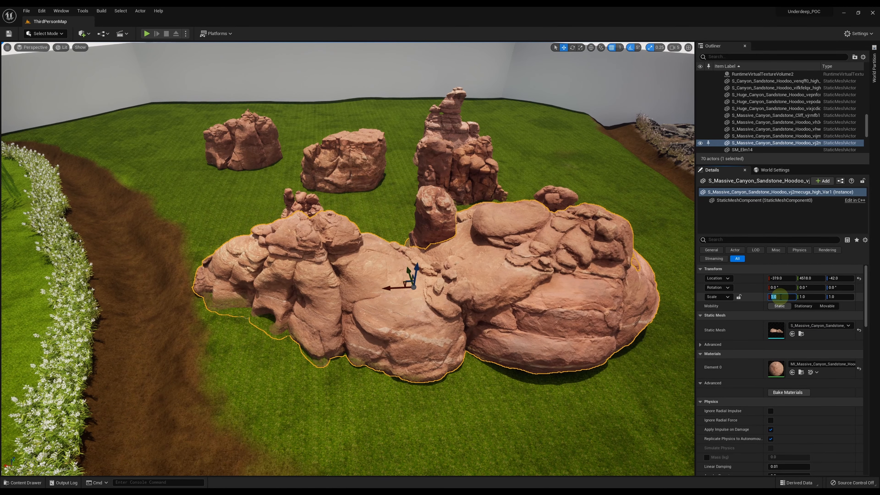
pyautogui.write('0.5')
pyautogui.press('Tab')
pyautogui.write('0.5')
pyautogui.press('Tab')
pyautogui.write('0.5')
pyautogui.press('Return')
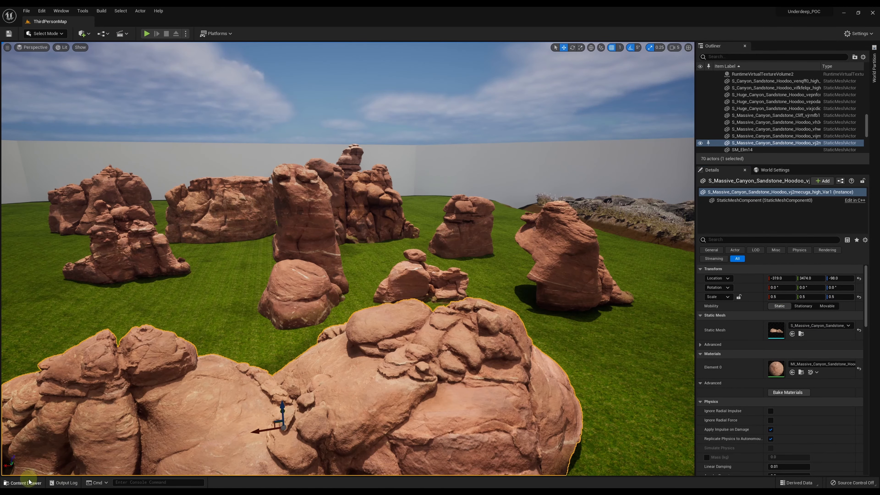
# Step: Place the last Massive Canyon Sandstone Hoodoo from the FireQuadrant folder, scale its Var2 rock to 0.5 and reposition it near the other rocks
pyautogui.click(22, 483)
pyautogui.click(240, 319)
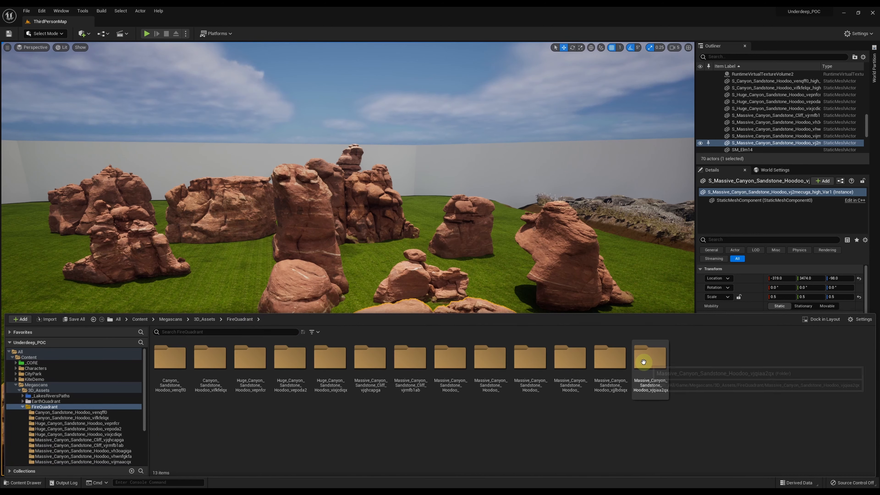
pyautogui.doubleClick(648, 357)
pyautogui.moveTo(206, 359); pyautogui.dragTo(152, 314)
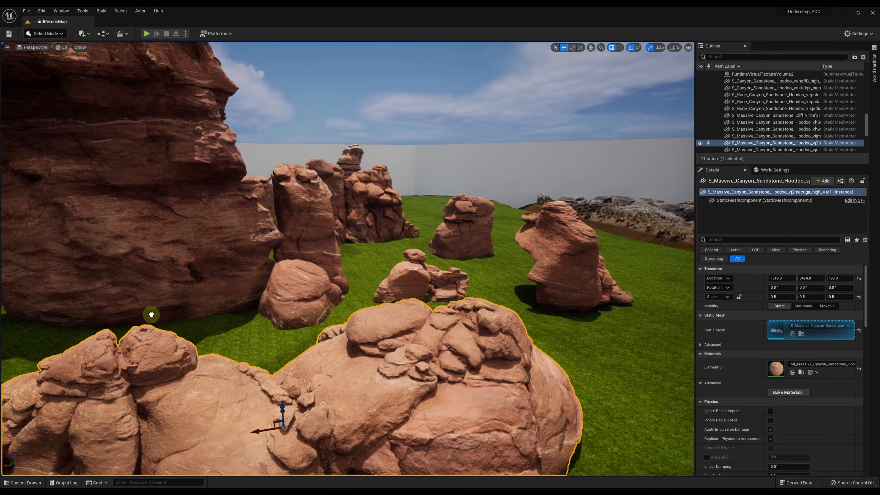
pyautogui.click(777, 297)
pyautogui.write('0.5')
pyautogui.press('Return')
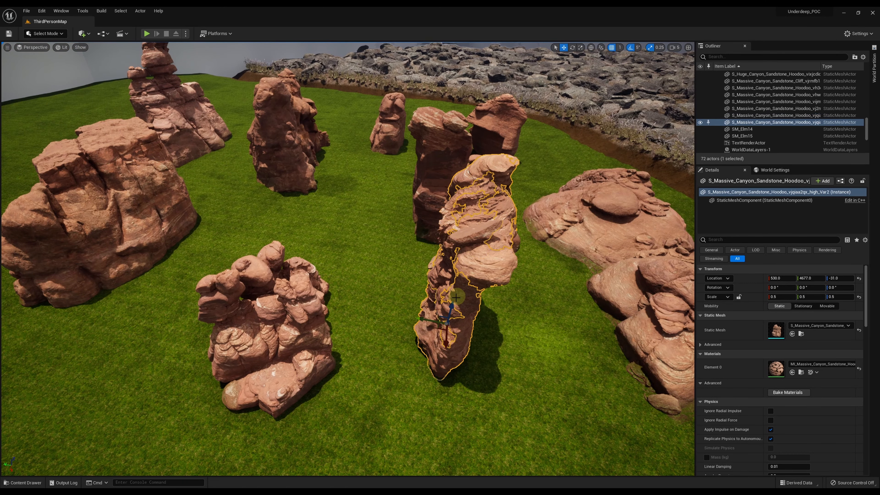
pyautogui.moveTo(457, 297); pyautogui.dragTo(437, 292)
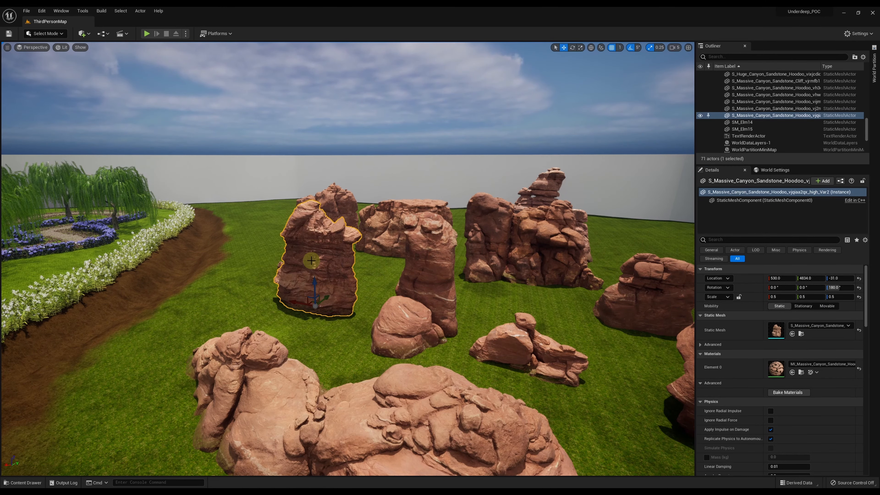
pyautogui.press('Escape')
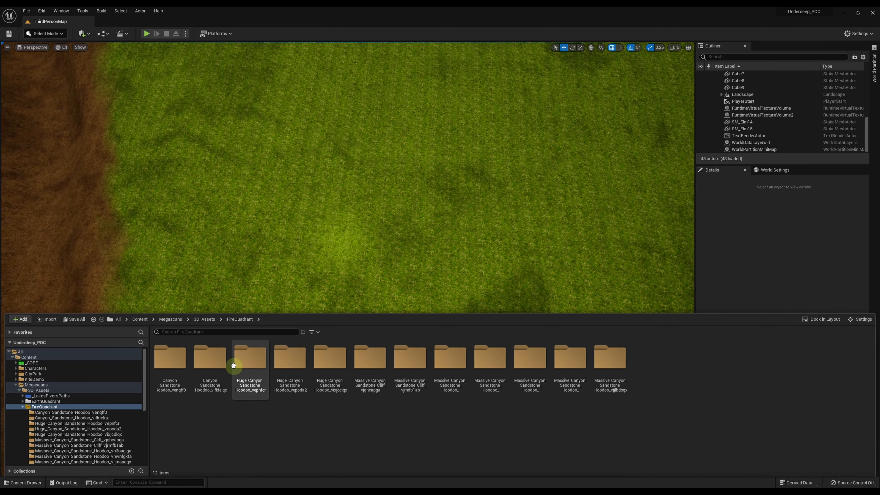
# Step: Place the Huge Canyon Sandstone Hoodoo vepnfcr on the empty grass, scale it to 0.5 on all axes and adjust its position
pyautogui.click(254, 431)
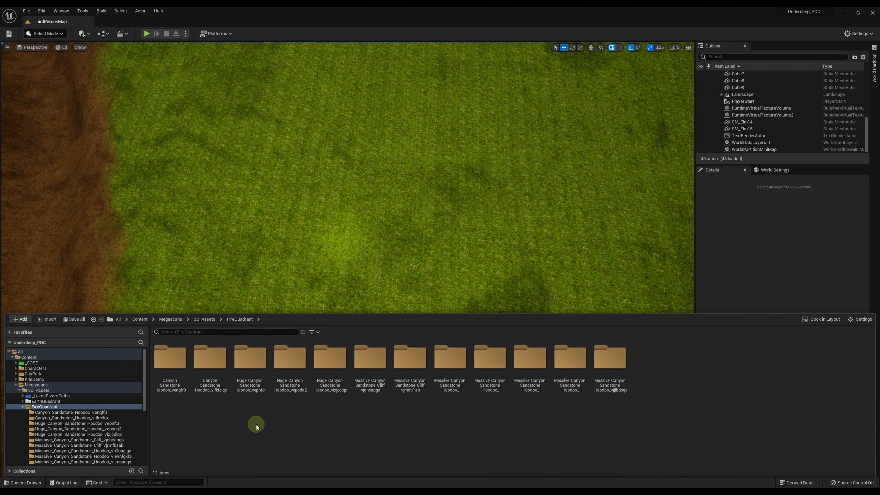
pyautogui.doubleClick(261, 371)
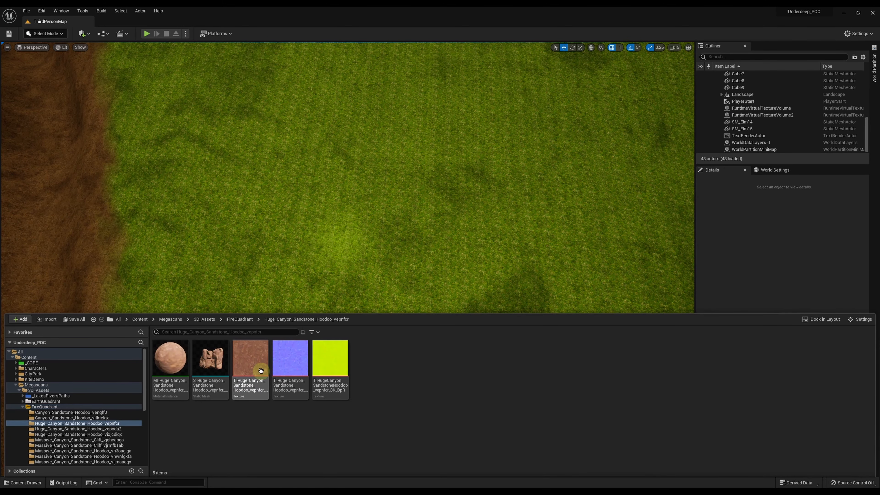
pyautogui.moveTo(212, 359); pyautogui.dragTo(272, 187)
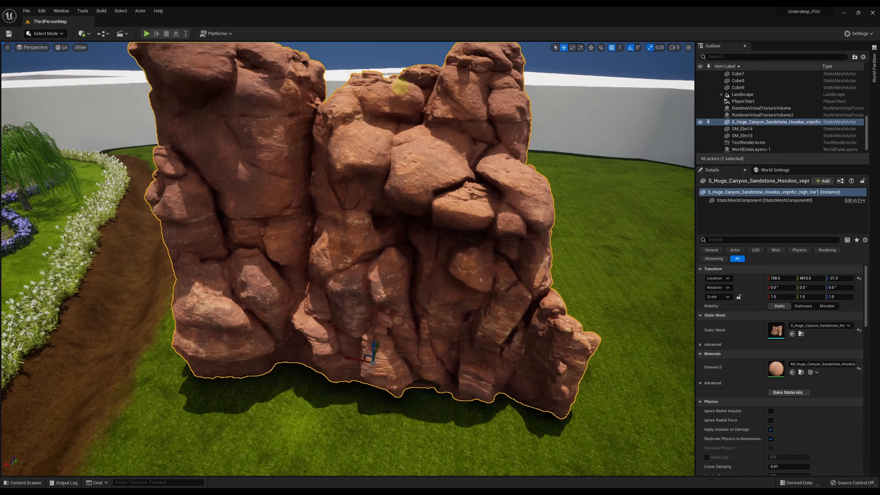
pyautogui.click(783, 296)
pyautogui.write('0.5')
pyautogui.press('Return')
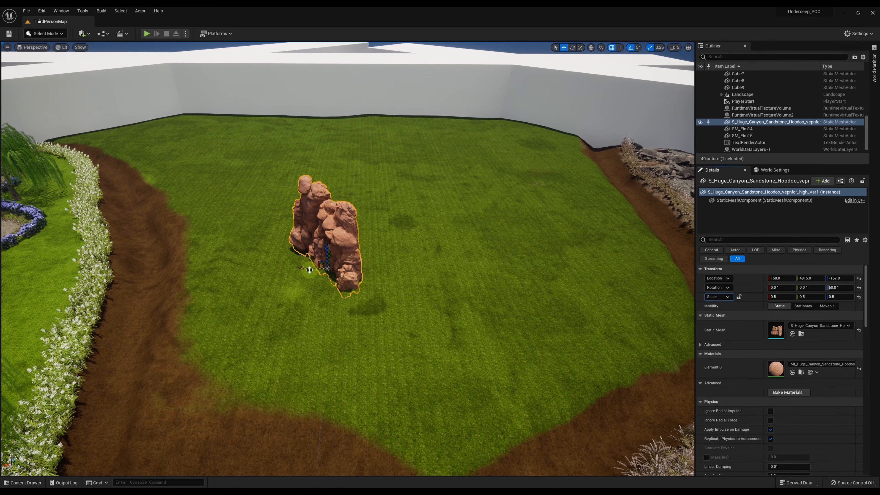
pyautogui.moveTo(312, 270); pyautogui.dragTo(287, 298)
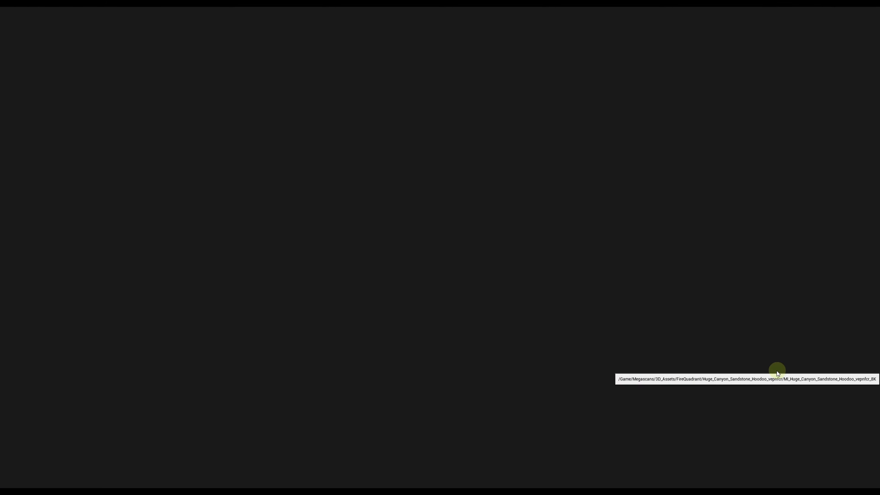
# Step: Override VerticalContrast, VirtualBlendHeight and VirtualBlendSharpness in the hoodoo's material instance and set all three to 0
pyautogui.scroll(-3, 734, 305)
pyautogui.click(633, 299)
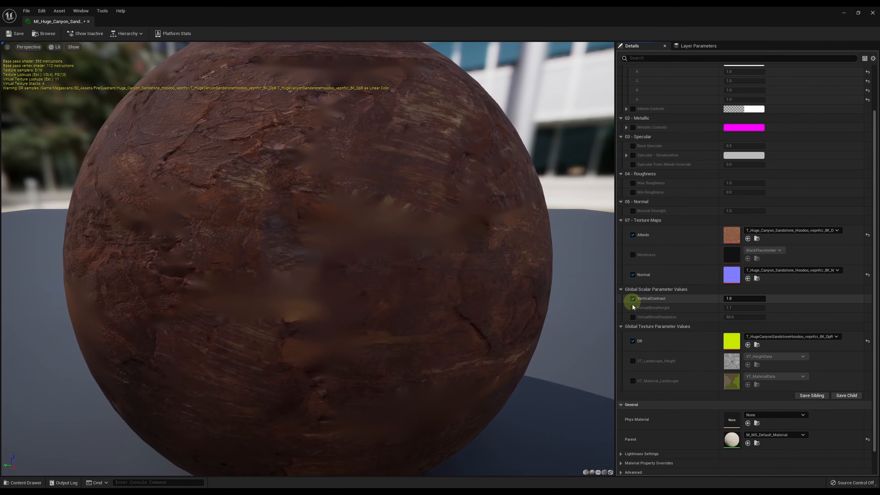
pyautogui.click(633, 308)
pyautogui.click(633, 317)
pyautogui.click(735, 299)
pyautogui.write('0')
pyautogui.press('Tab')
pyautogui.write('0')
pyautogui.press('Tab')
pyautogui.write('0')
pyautogui.press('Return')
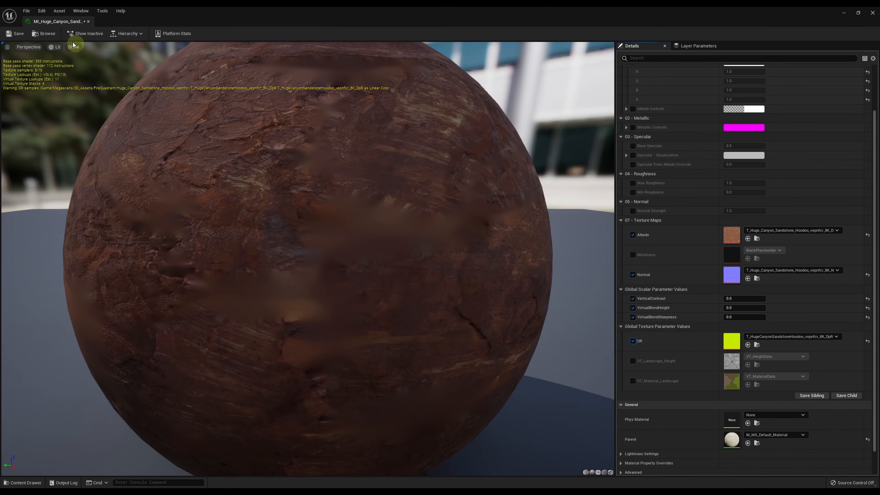
pyautogui.click(88, 22)
# Step: Add the four red-flowered Amaryllis foliage types to the foliage palette and paint them in a ring around the base of the hoodoo
pyautogui.click(170, 359)
pyautogui.keyDown('ctrl'); pyautogui.click(210, 359); pyautogui.keyUp('ctrl')
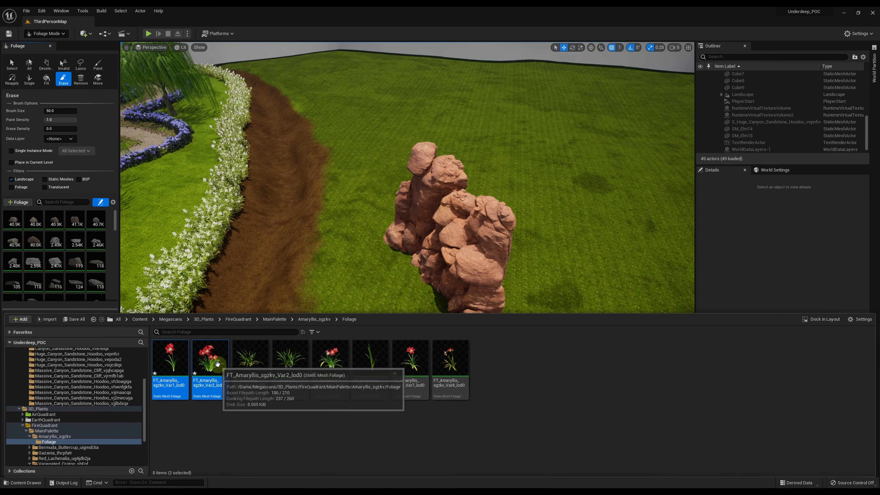
pyautogui.keyDown('ctrl'); pyautogui.click(330, 359); pyautogui.keyUp('ctrl')
pyautogui.keyDown('ctrl'); pyautogui.click(408, 360); pyautogui.keyUp('ctrl')
pyautogui.moveTo(409, 360); pyautogui.dragTo(75, 266)
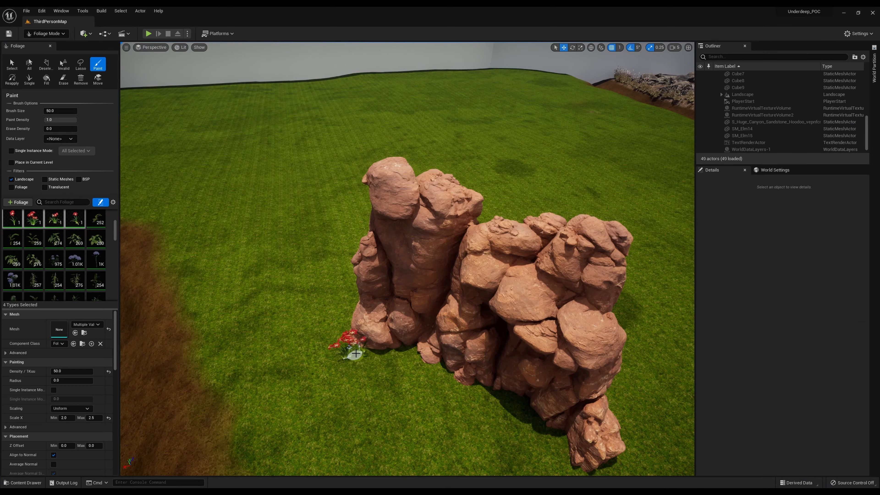
pyautogui.moveTo(344, 338); pyautogui.dragTo(530, 412)
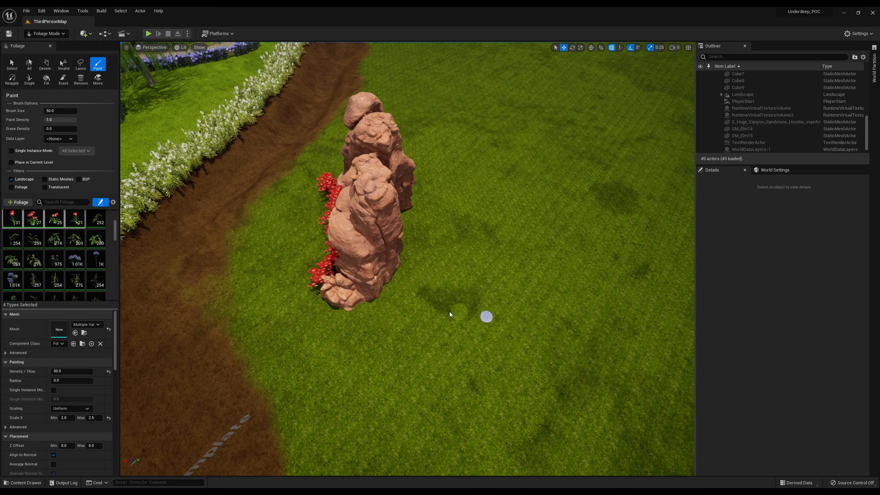
pyautogui.moveTo(486, 315); pyautogui.dragTo(403, 275)
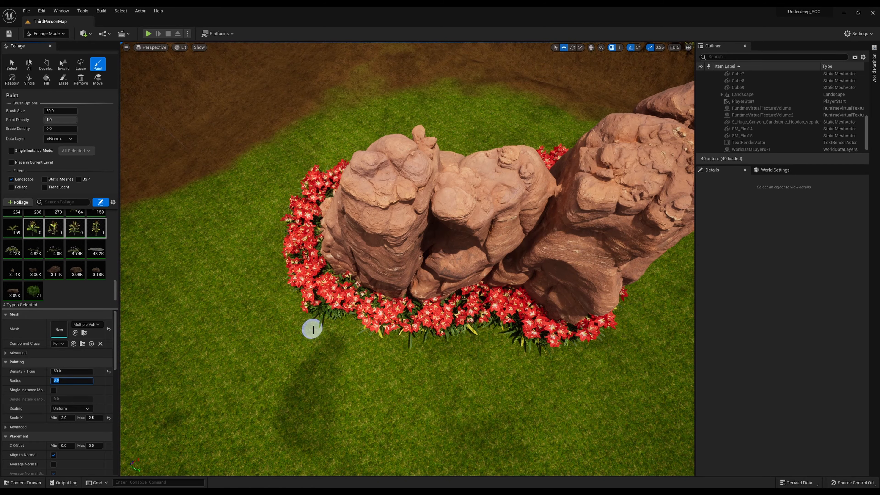
pyautogui.moveTo(313, 330)
pyautogui.mouseDown()
pyautogui.moveTo(403, 352)
pyautogui.moveTo(485, 346)
pyautogui.mouseUp()
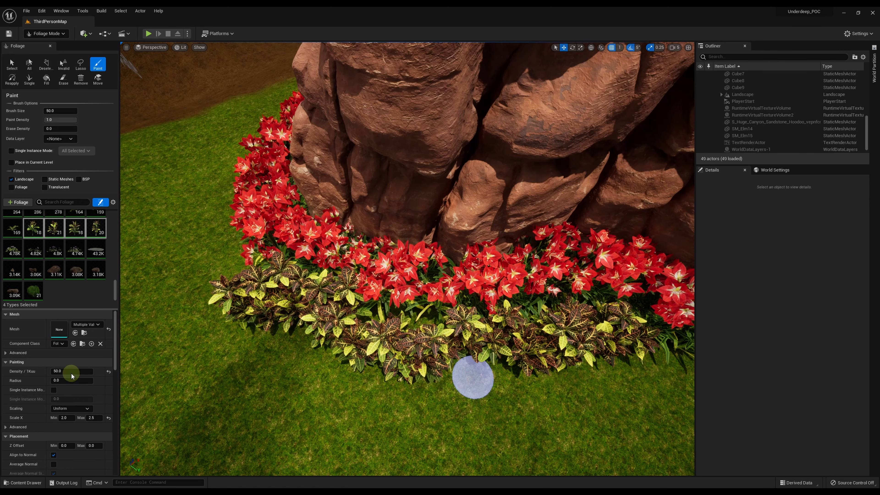
pyautogui.click(60, 370)
pyautogui.hotkey('ctrl', 'z')
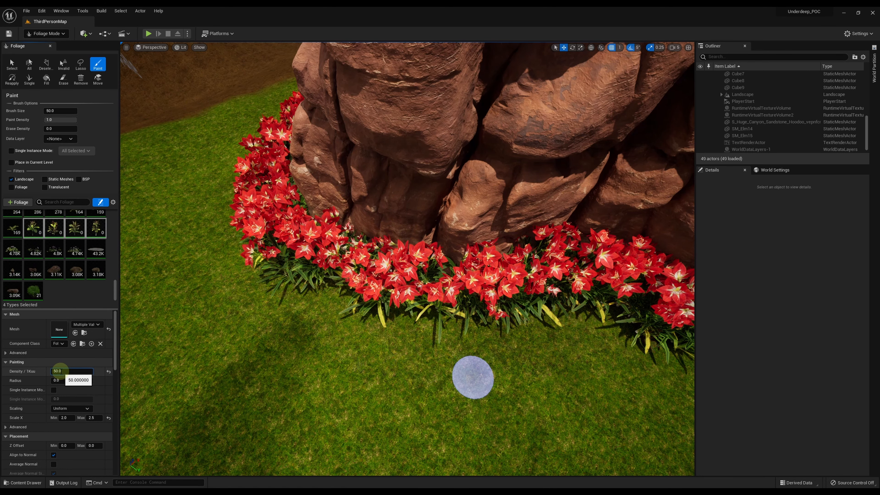
# Step: Set the Variegated Croton foliage density to 100 and paint a border of it around the outside of the red Amaryllis ring
pyautogui.moveTo(60, 370); pyautogui.dragTo(39, 372)
pyautogui.write('100')
pyautogui.press('Return')
pyautogui.moveTo(440, 307)
pyautogui.mouseDown()
pyautogui.moveTo(491, 308)
pyautogui.moveTo(535, 329)
pyautogui.moveTo(572, 324)
pyautogui.mouseUp()
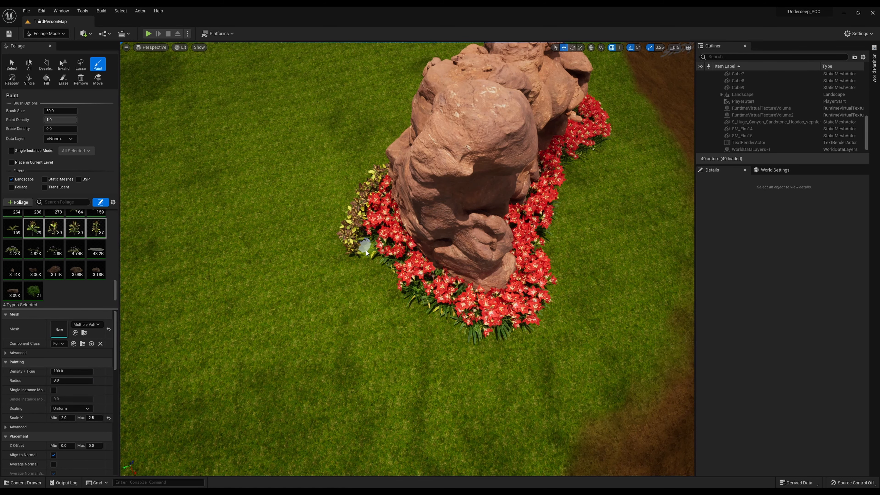
pyautogui.moveTo(364, 244)
pyautogui.mouseDown()
pyautogui.moveTo(410, 308)
pyautogui.moveTo(450, 334)
pyautogui.moveTo(488, 341)
pyautogui.moveTo(537, 331)
pyautogui.moveTo(552, 309)
pyautogui.mouseUp()
pyautogui.moveTo(559, 279); pyautogui.dragTo(555, 255)
pyautogui.moveTo(555, 255); pyautogui.dragTo(553, 237)
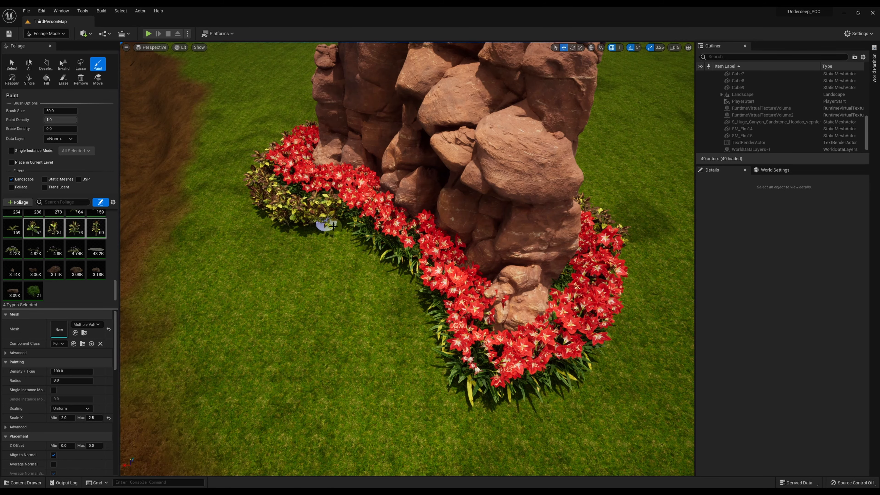
pyautogui.moveTo(324, 222)
pyautogui.mouseDown()
pyautogui.moveTo(397, 283)
pyautogui.moveTo(421, 355)
pyautogui.moveTo(446, 389)
pyautogui.moveTo(499, 413)
pyautogui.moveTo(558, 408)
pyautogui.moveTo(625, 319)
pyautogui.mouseUp()
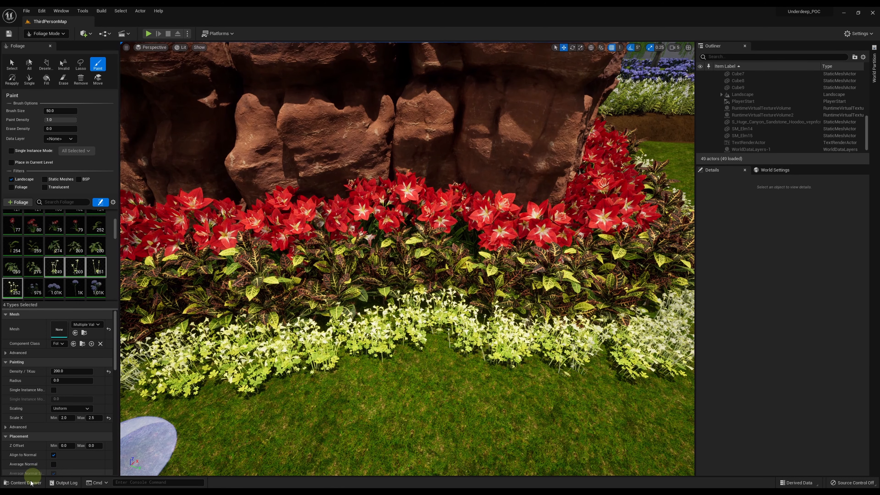
# Step: Set Brightness Curve and RGBCurve to 1.4 in the Bermuda Buttercup's 4K_D colour texture
pyautogui.click(31, 483)
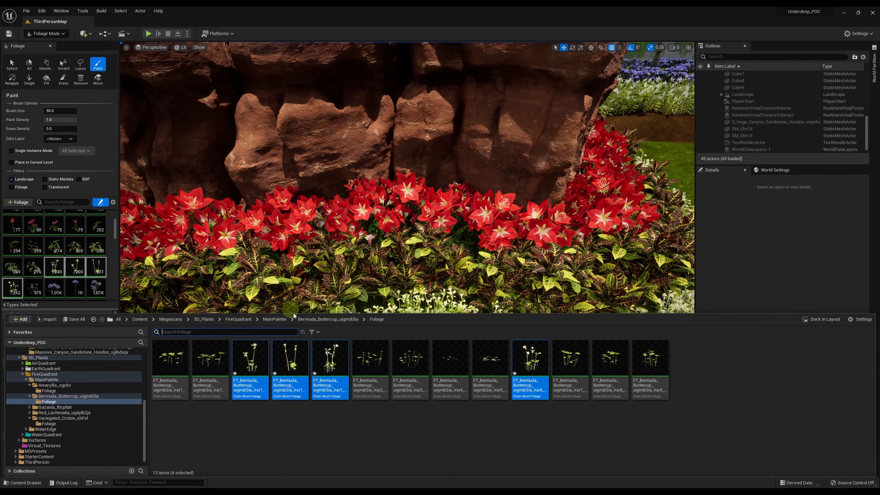
pyautogui.click(328, 320)
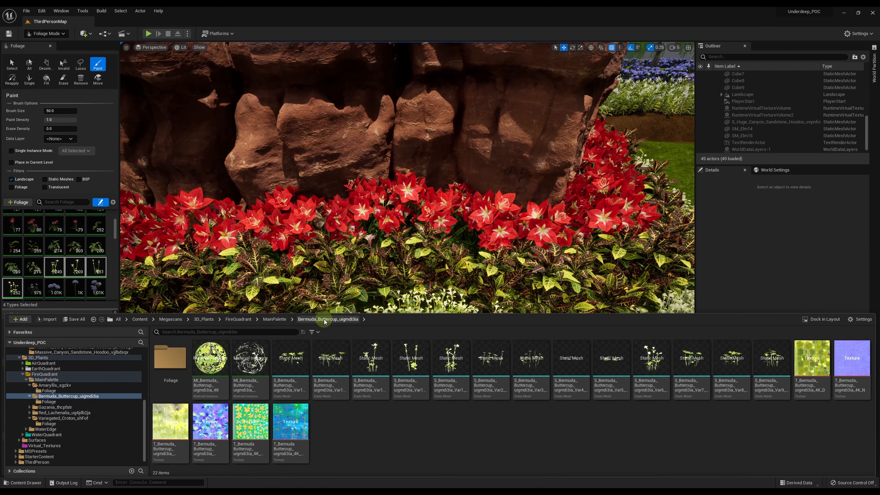
pyautogui.doubleClick(812, 359)
pyautogui.press('Tab')
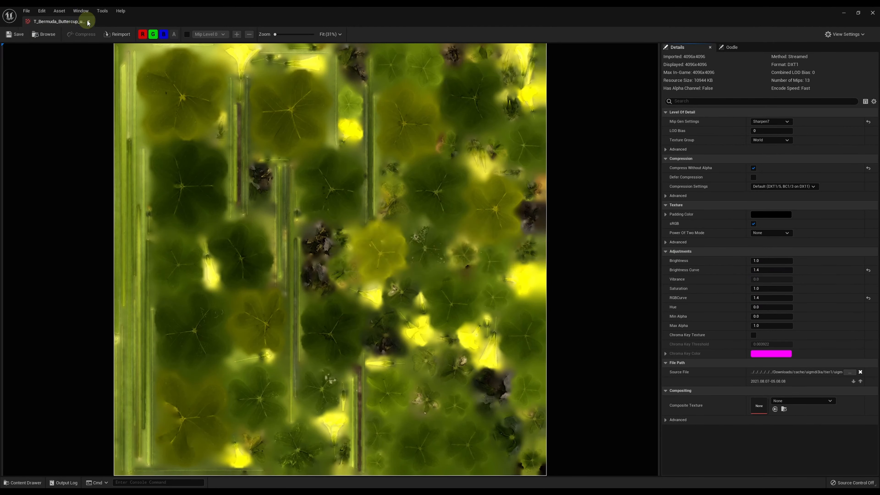
pyautogui.click(88, 21)
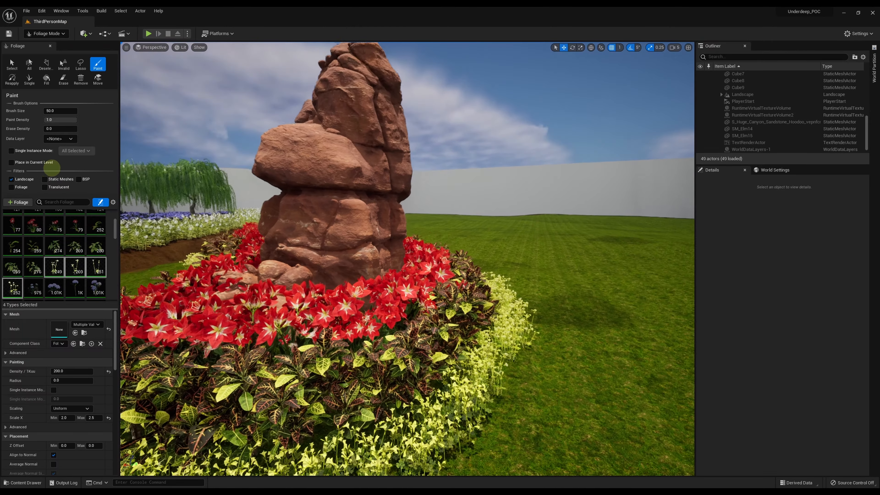
pyautogui.moveTo(373, 182); pyautogui.dragTo(406, 182, button='right')
pyautogui.press('a')
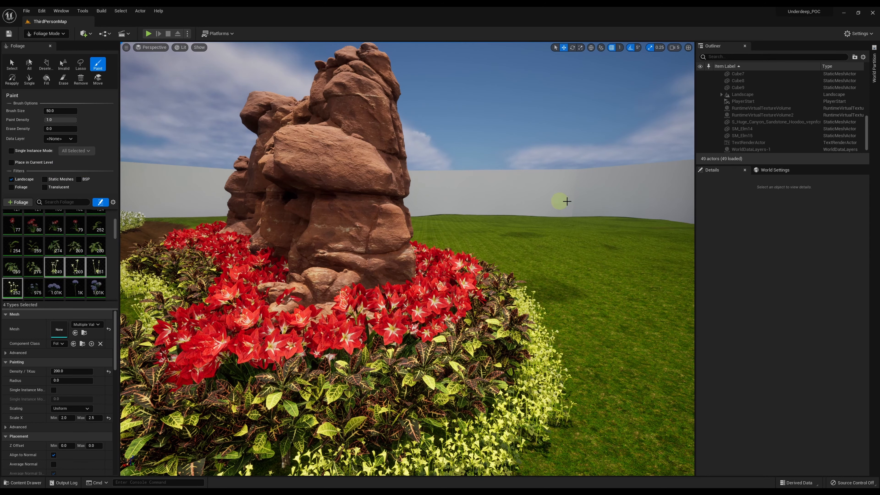
pyautogui.moveTo(571, 200); pyautogui.dragTo(543, 215, button='right')
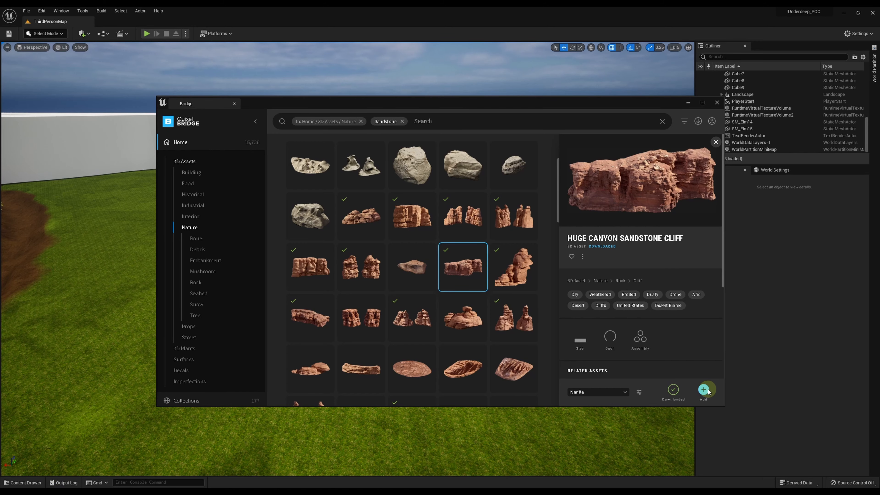
# Step: Try the Huge Canyon Sandstone Spire vemoefu from Bridge on the open grass, inspect it from several sides and delete it
pyautogui.click(518, 271)
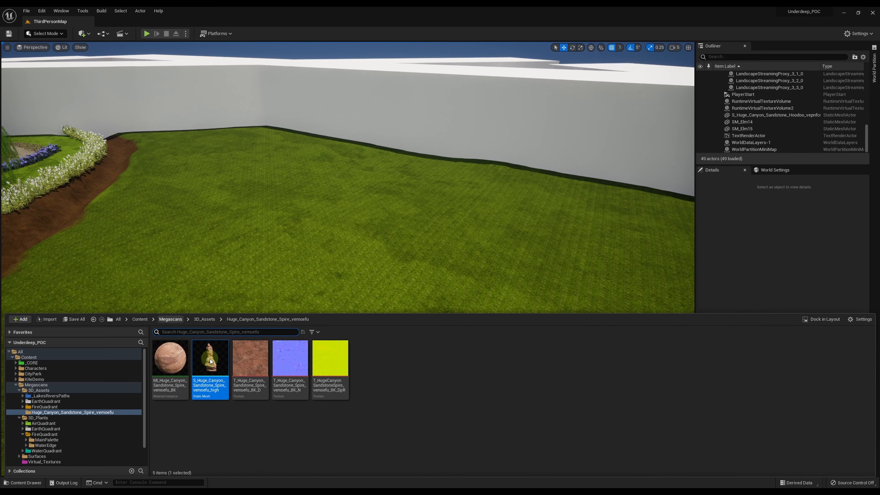
pyautogui.moveTo(211, 361); pyautogui.dragTo(374, 318)
pyautogui.press('f')
pyautogui.moveTo(359, 263); pyautogui.dragTo(505, 263, button='right')
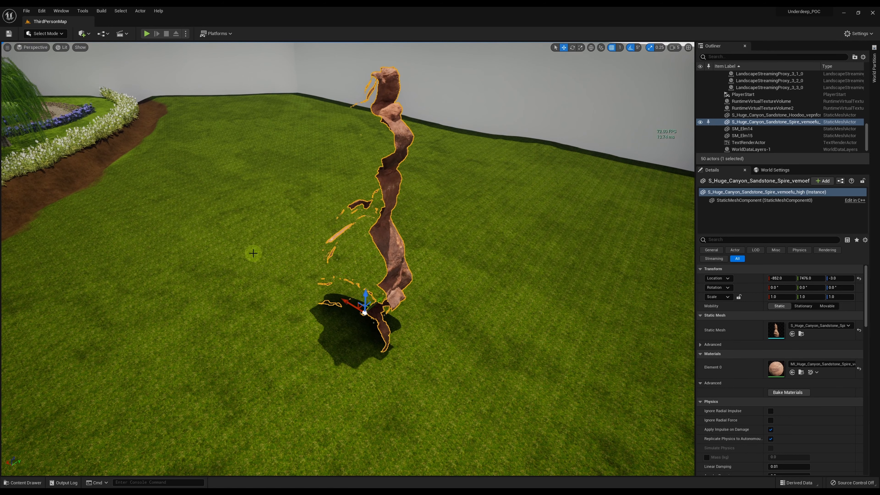
pyautogui.press('Delete')
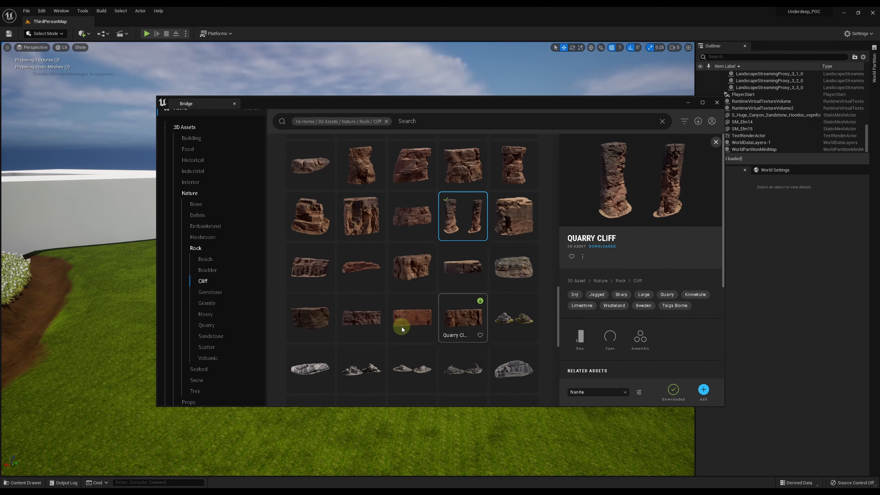
# Step: Browse Bridge's rock cliff assets for other spire and volcanic rocks, checking the Icelandic Sandy Volcanic Rock
pyautogui.scroll(-2, 369, 367)
pyautogui.click(368, 302)
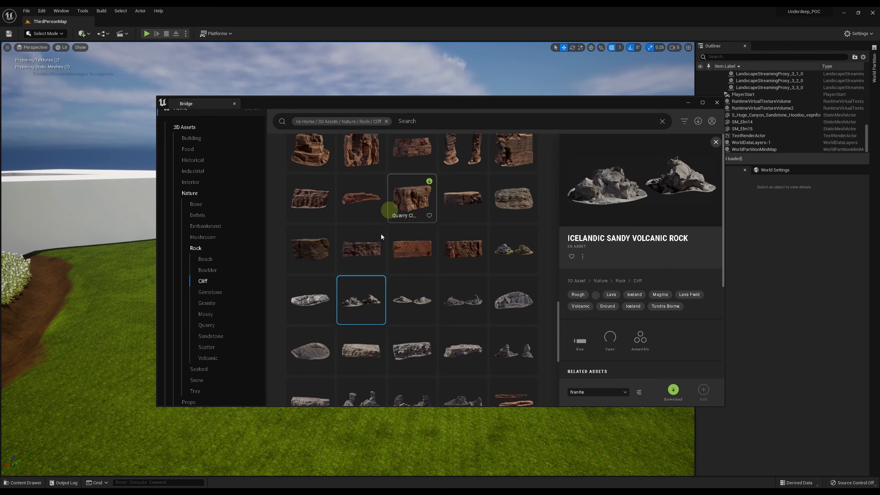
pyautogui.scroll(-2, 384, 331)
pyautogui.scroll(-2, 348, 317)
pyautogui.scroll(1, 486, 260)
pyautogui.click(513, 247)
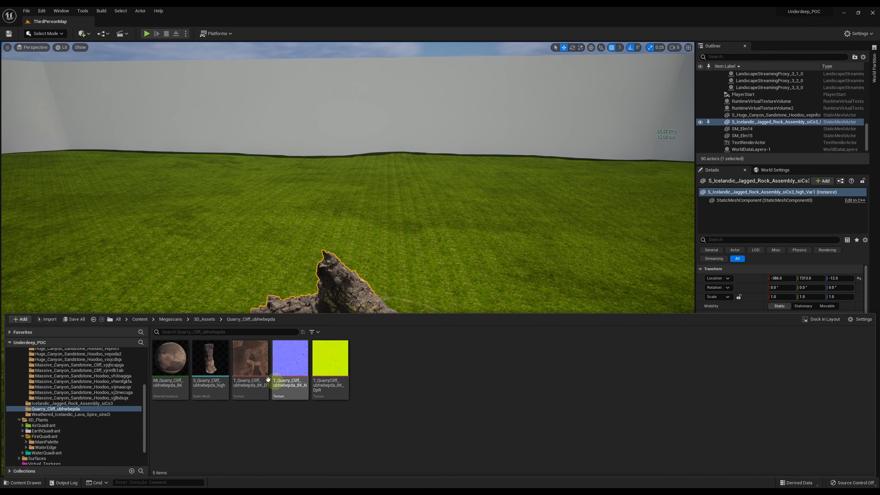
# Step: Try the Quarry Cliff ubhwbepda beside the Icelandic jagged rock, lower it to Z -82 and delete it
pyautogui.moveTo(210, 355); pyautogui.dragTo(571, 309)
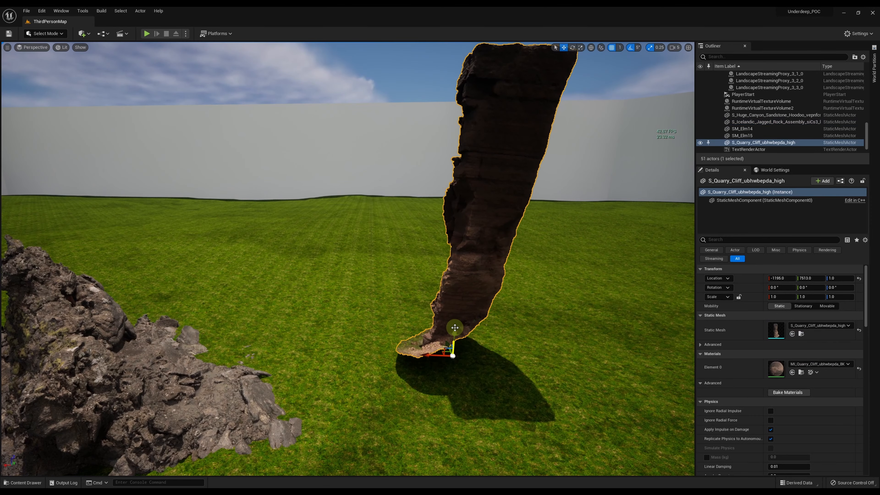
pyautogui.moveTo(452, 338); pyautogui.dragTo(456, 360)
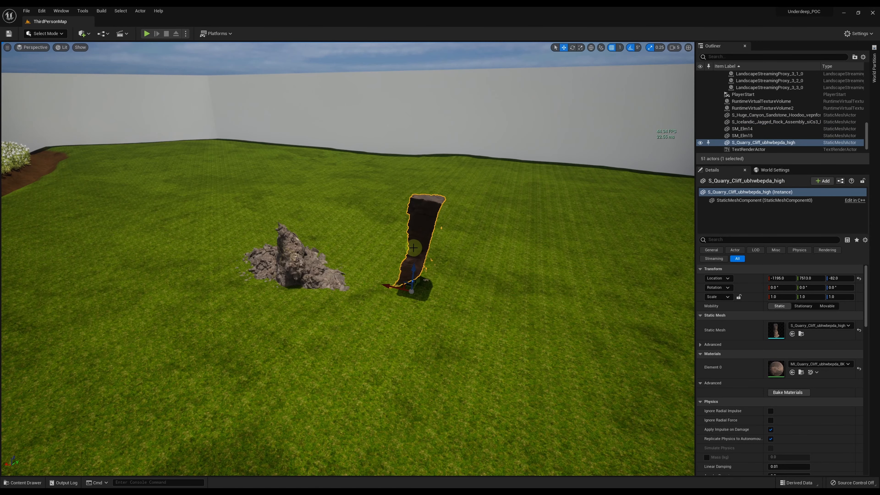
pyautogui.press('Delete')
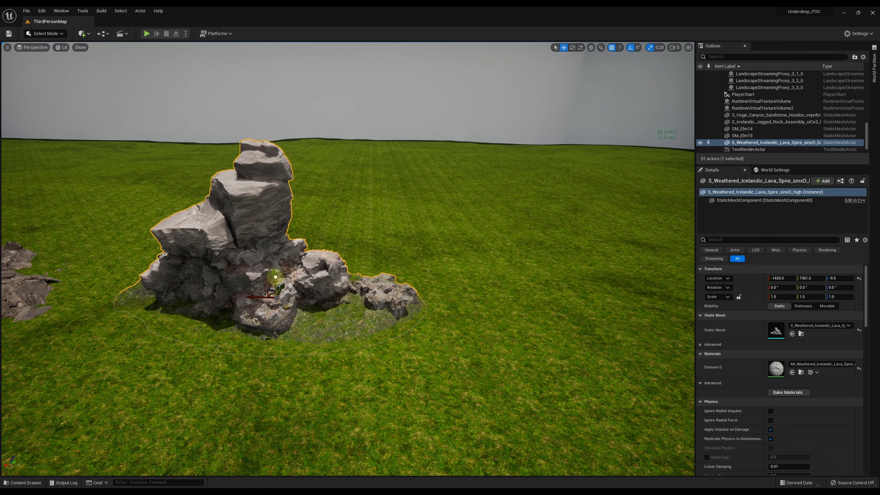
# Step: Try the Weathered Icelandic Lava Spire on the open grass, lowered to Z -10 and scaled uniformly to 2.0
pyautogui.press('d')
pyautogui.moveTo(511, 338); pyautogui.dragTo(511, 338, button='right')
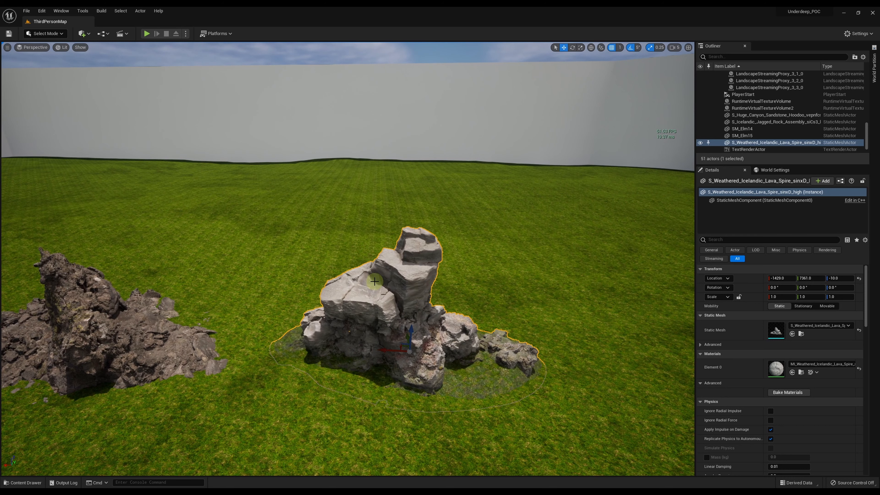
pyautogui.click(386, 272)
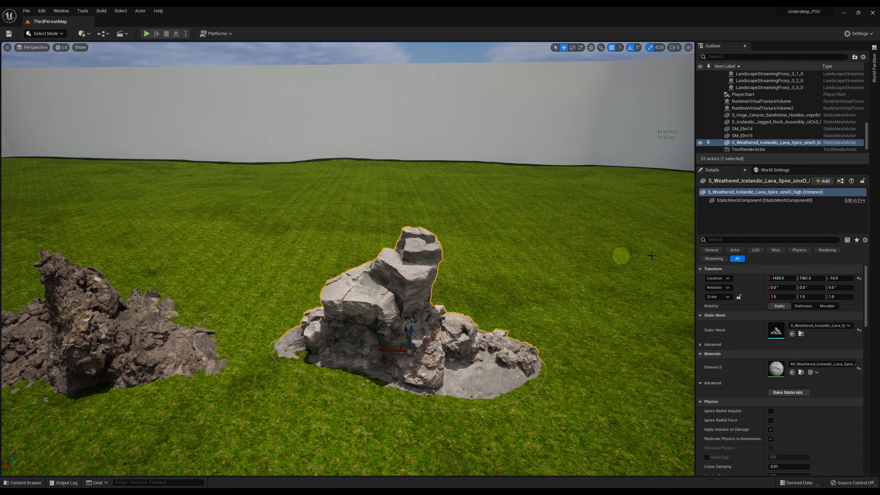
pyautogui.moveTo(782, 297); pyautogui.dragTo(811, 297)
pyautogui.click(453, 282)
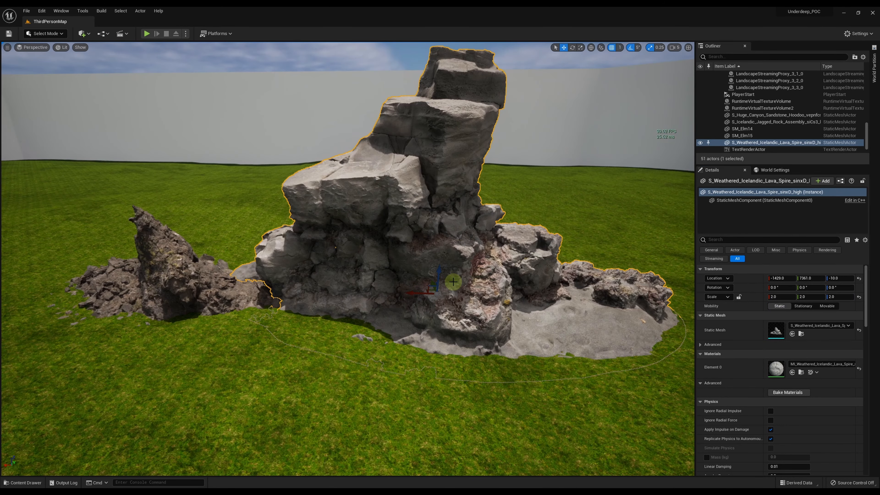
pyautogui.moveTo(436, 275)
pyautogui.mouseDown()
pyautogui.moveTo(440, 283)
pyautogui.moveTo(325, 285)
pyautogui.moveTo(452, 281)
pyautogui.mouseUp()
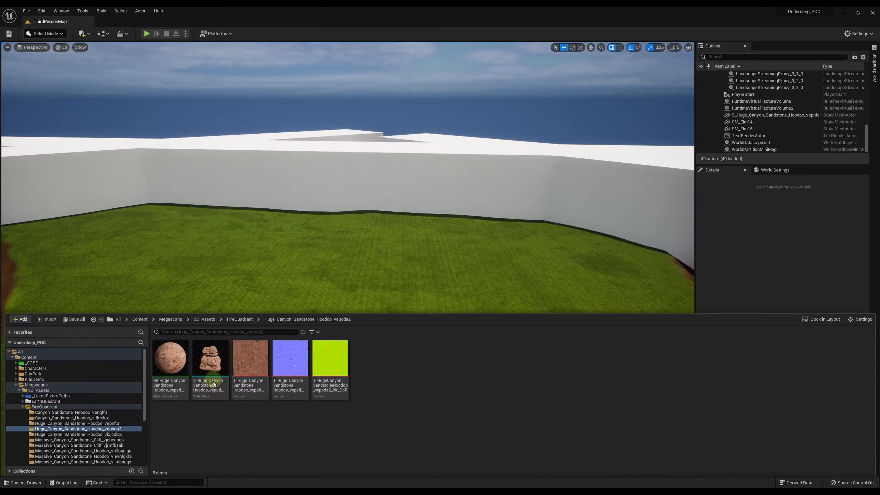
# Step: Place the Huge Canyon Sandstone Hoodoo vepoda2 on the open grass and duplicate it into a tight cluster of four rocks
pyautogui.moveTo(213, 382); pyautogui.dragTo(324, 319)
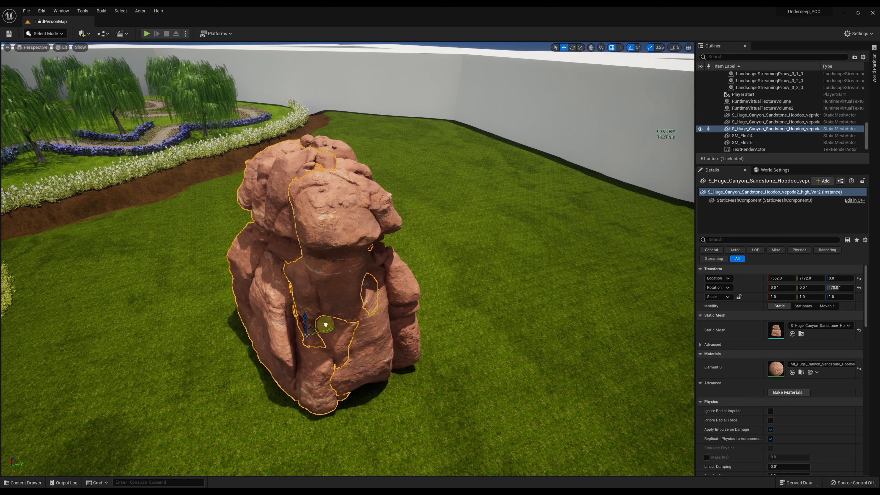
pyautogui.moveTo(451, 208); pyautogui.dragTo(475, 203)
pyautogui.keyDown('alt'); pyautogui.moveTo(370, 288); pyautogui.dragTo(362, 315); pyautogui.keyUp('alt')
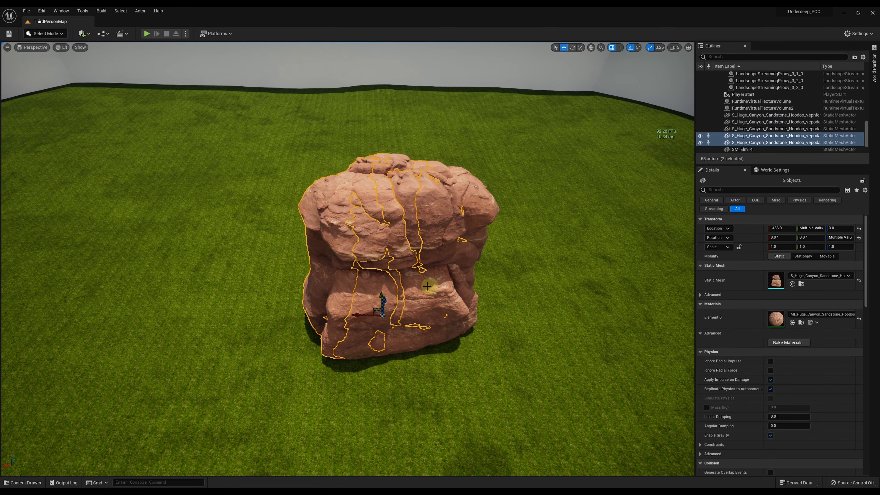
pyautogui.click(332, 263)
pyautogui.write('90')
pyautogui.press('Return')
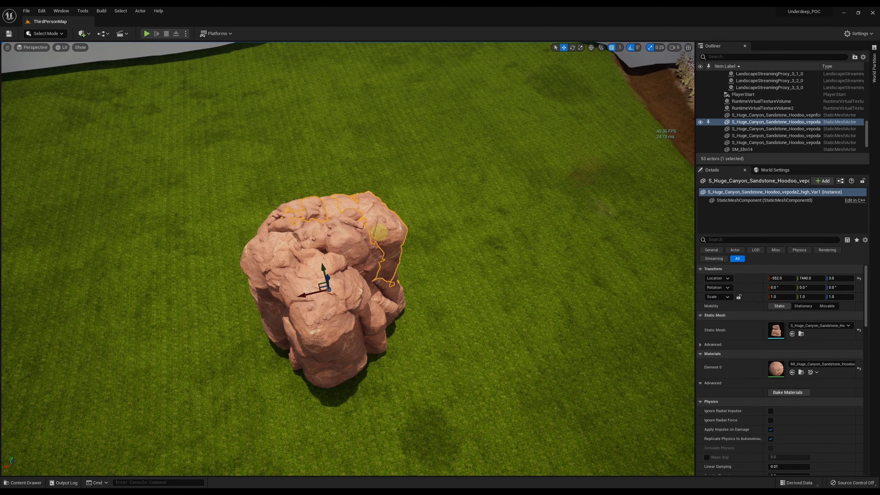
# Step: Rotate the cluster's Var2 hoodoo to -80° about Z and shift it to X -564
pyautogui.click(358, 242)
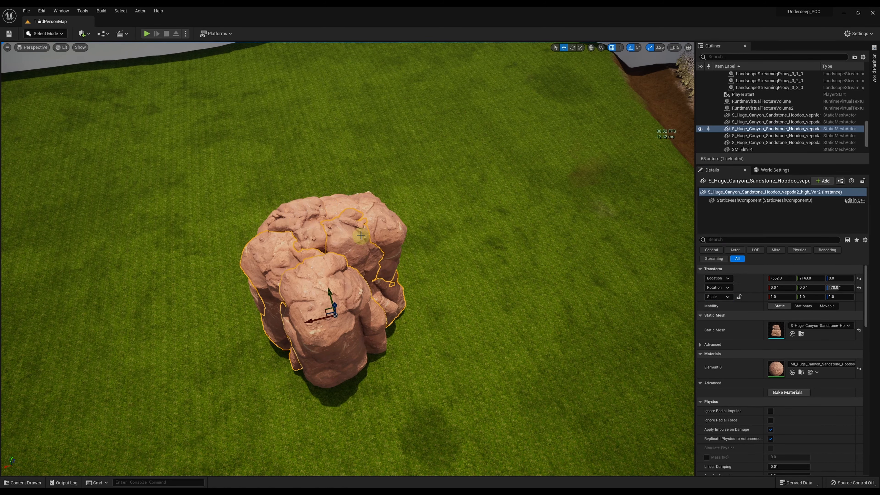
pyautogui.write('80')
pyautogui.press('Return')
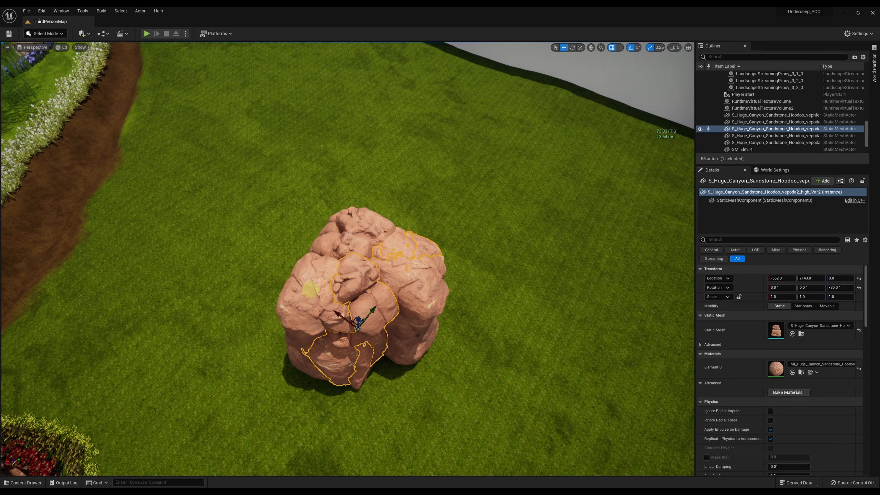
pyautogui.click(341, 332)
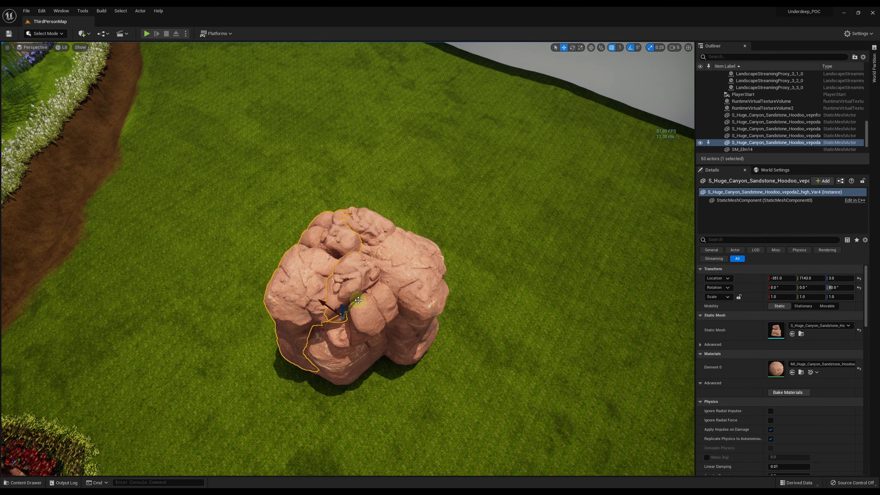
pyautogui.click(369, 336)
pyautogui.moveTo(369, 335); pyautogui.dragTo(377, 341)
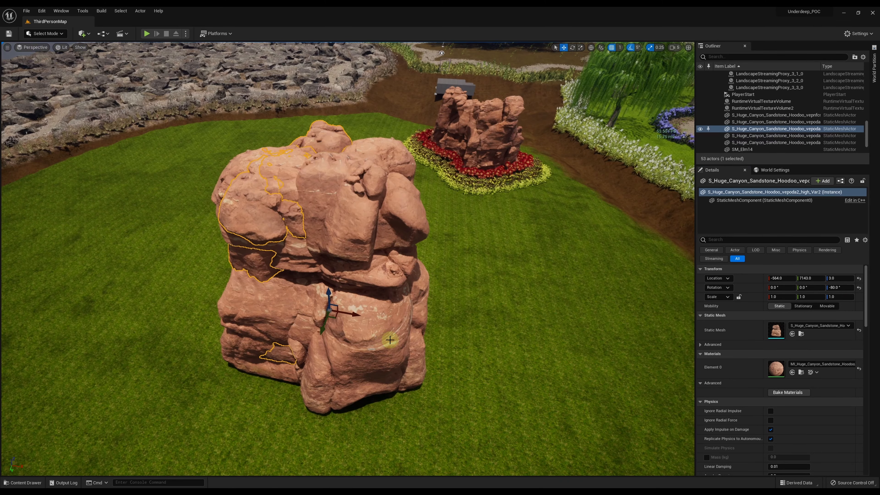
pyautogui.click(641, 297)
pyautogui.moveTo(380, 227); pyautogui.dragTo(356, 222, button='right')
pyautogui.press('w')
pyautogui.press('s')
pyautogui.click(355, 222)
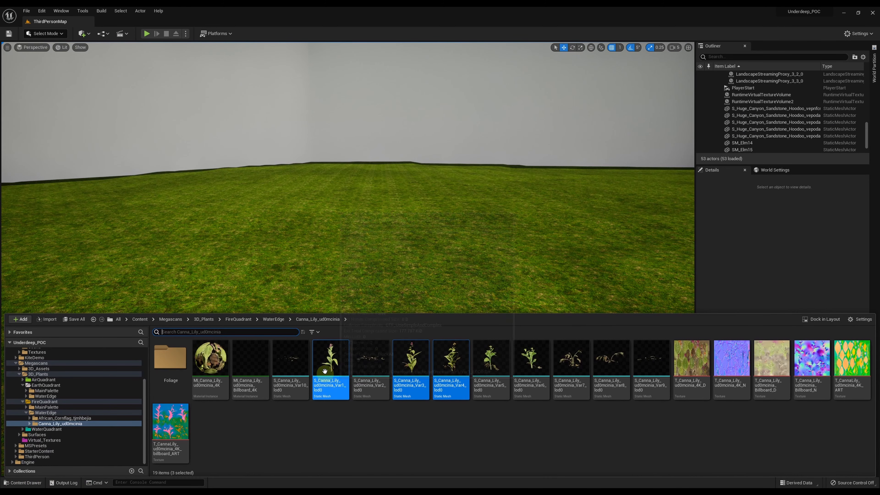
# Step: Place the Canna Lily Var1, Var3 and Var4 meshes on the grass and space them out in a row
pyautogui.click(330, 359)
pyautogui.keyDown('ctrl'); pyautogui.click(411, 359); pyautogui.keyUp('ctrl')
pyautogui.keyDown('ctrl'); pyautogui.click(452, 358); pyautogui.keyUp('ctrl')
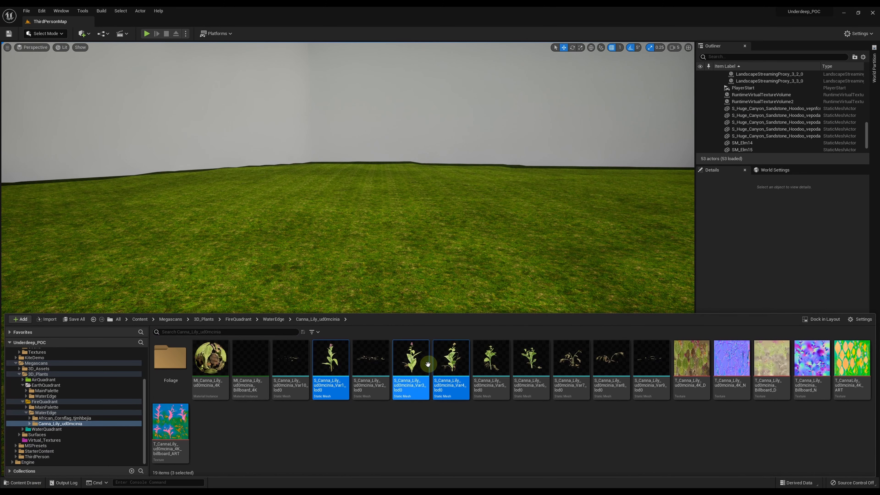
pyautogui.moveTo(428, 363); pyautogui.dragTo(501, 319)
pyautogui.click(398, 275)
pyautogui.click(429, 265)
pyautogui.click(255, 275)
pyautogui.moveTo(234, 310); pyautogui.dragTo(237, 310)
pyautogui.click(198, 371)
# Step: Open the Canna Lily's 4K_D colour texture and adjust its colour settings
pyautogui.click(24, 482)
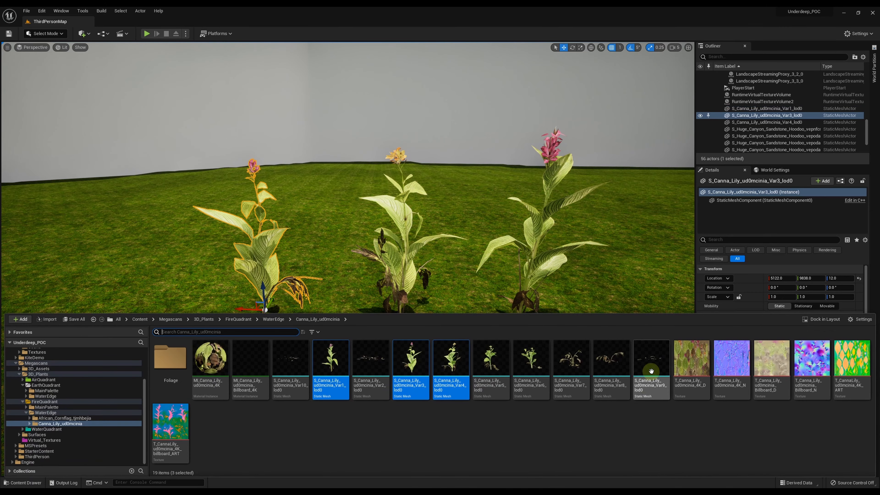
pyautogui.doubleClick(692, 360)
pyautogui.moveTo(766, 269); pyautogui.dragTo(767, 285)
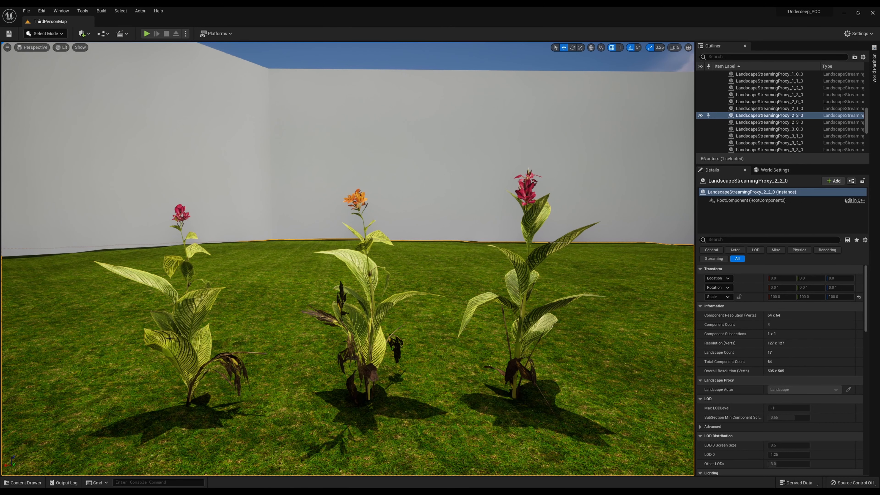
# Step: Switch to Modeling mode and try a PolyCut on the Canna Lily Var3 plant with a circular cutting shape
pyautogui.click(41, 34)
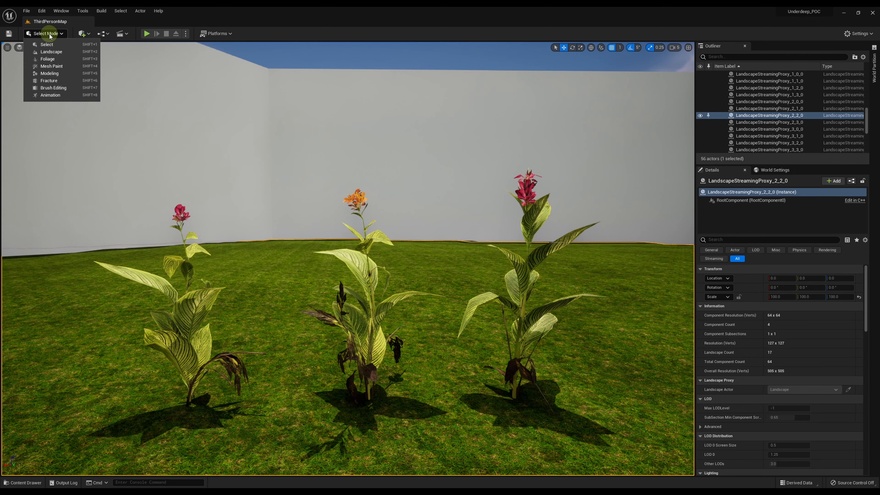
pyautogui.click(50, 73)
pyautogui.click(341, 277)
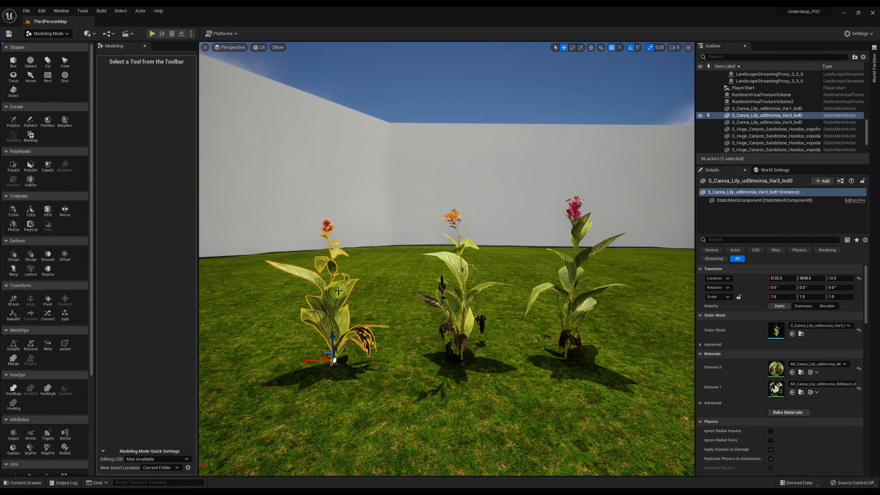
pyautogui.press('f')
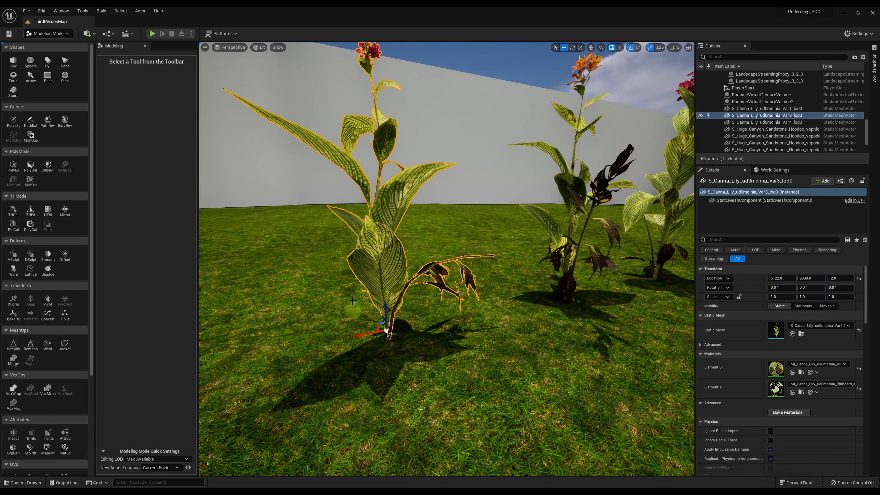
pyautogui.click(30, 226)
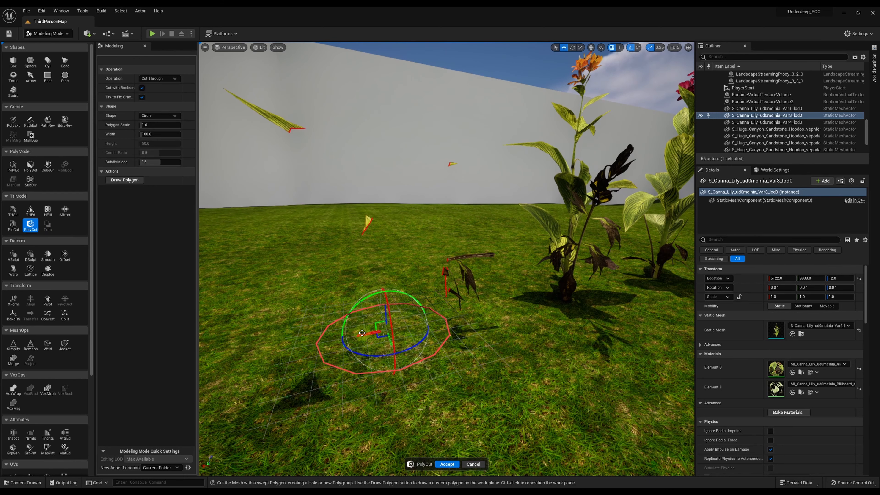
pyautogui.moveTo(364, 333); pyautogui.dragTo(371, 317)
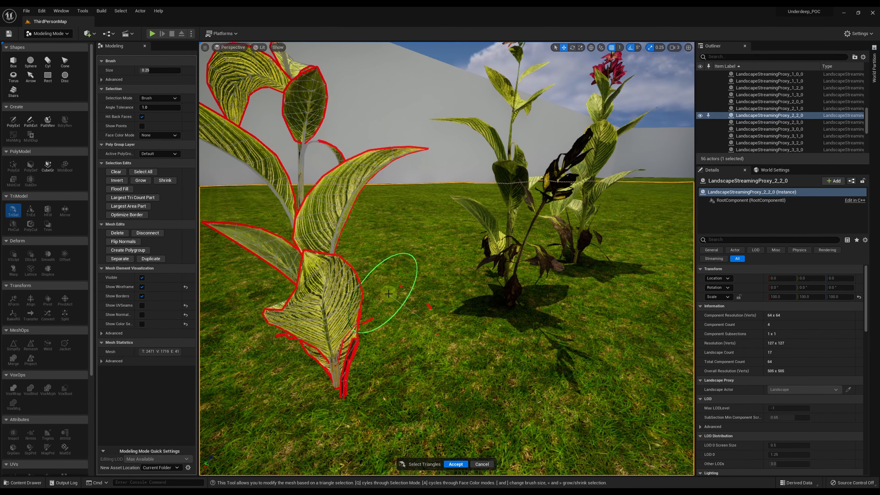
# Step: Delete the loose withered-leaf fragments beside the Canna Lily Var3 with Select Triangles
pyautogui.press('Delete')
pyautogui.click(429, 307)
pyautogui.press('Delete')
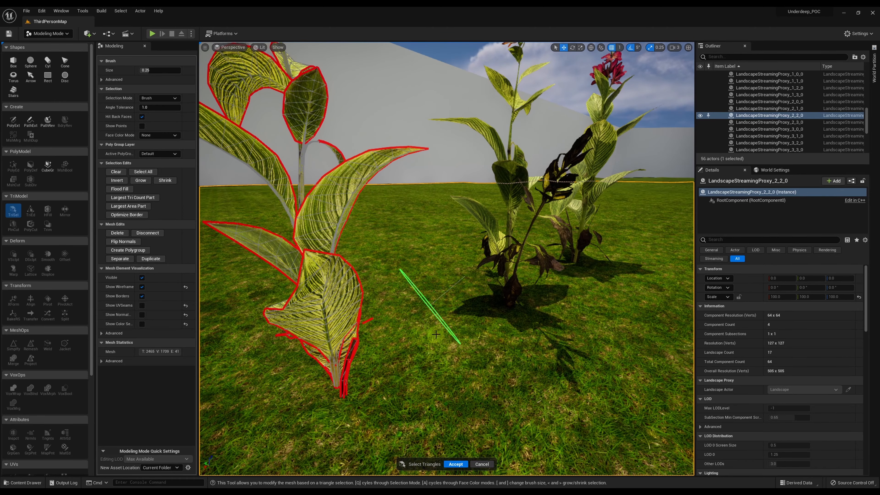
# Step: Reduce the camera speed to 1 and delete the dark withered stem's triangles at the base of the Canna Lily Var3
pyautogui.scroll(1, 439, 334)
pyautogui.scroll(-1, 442, 341)
pyautogui.click(675, 48)
pyautogui.click(682, 62)
pyautogui.moveTo(533, 239); pyautogui.dragTo(437, 261, button='right')
pyautogui.press('w')
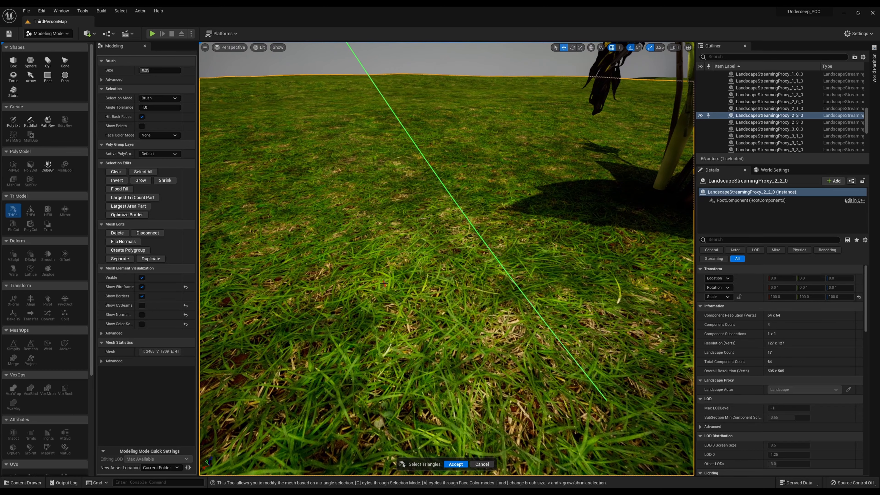
pyautogui.moveTo(384, 284); pyautogui.dragTo(443, 219, button='right')
pyautogui.press('s')
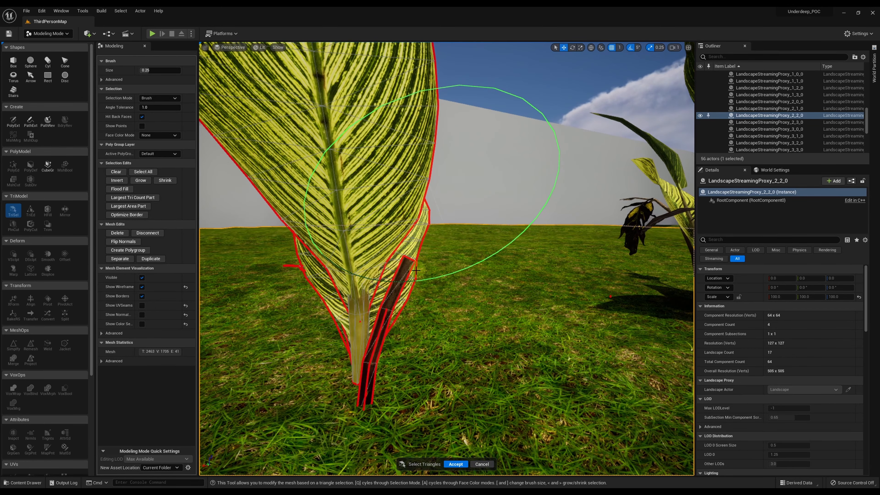
pyautogui.press('Delete')
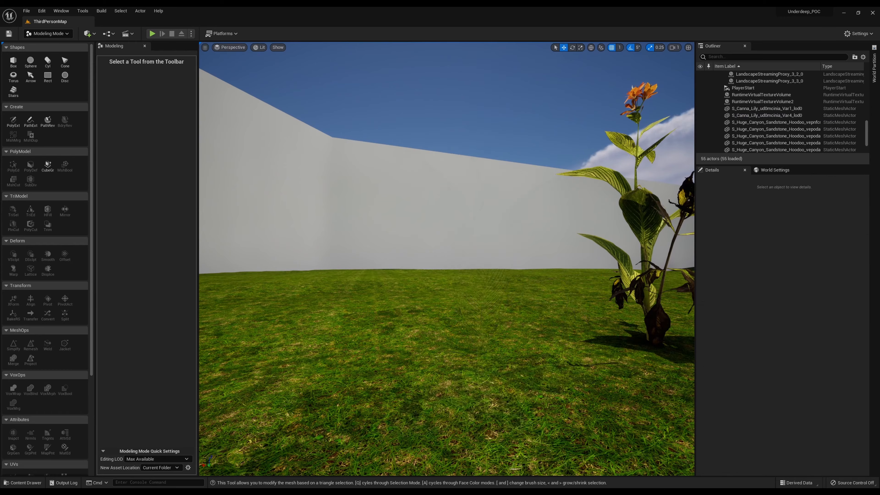
# Step: Place the Canna Lily Var3 mesh on the grass again and compare it from near and far
pyautogui.hotkey('ctrl', 'space')
pyautogui.moveTo(417, 335); pyautogui.dragTo(375, 321)
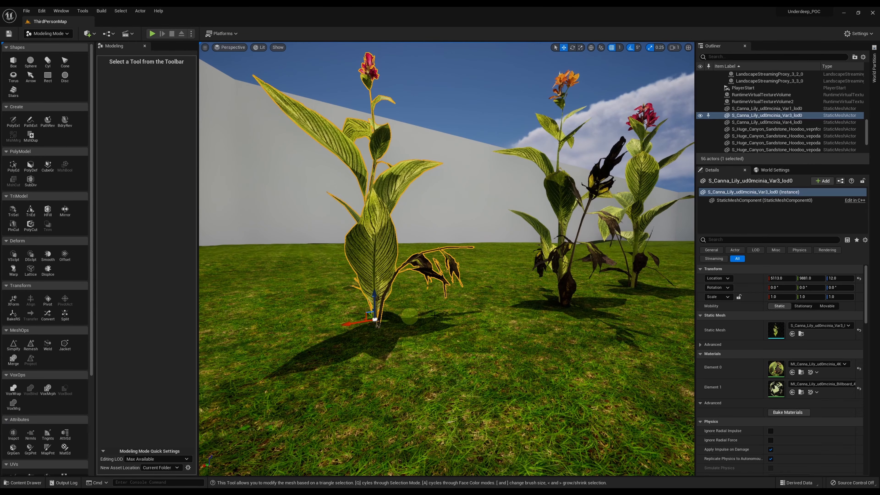
pyautogui.scroll(6, 466, 316)
pyautogui.scroll(-5, 467, 315)
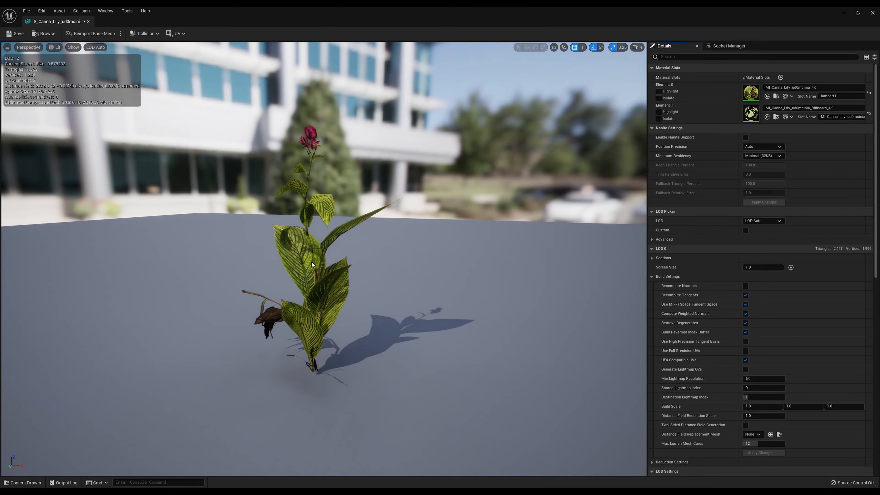
# Step: Set the Canna Lily Var3 mesh's Number of LODs to 1, apply the change and save the mesh
pyautogui.moveTo(312, 263); pyautogui.dragTo(313, 303, button='right')
pyautogui.scroll(-4, 759, 382)
pyautogui.scroll(-8, 761, 388)
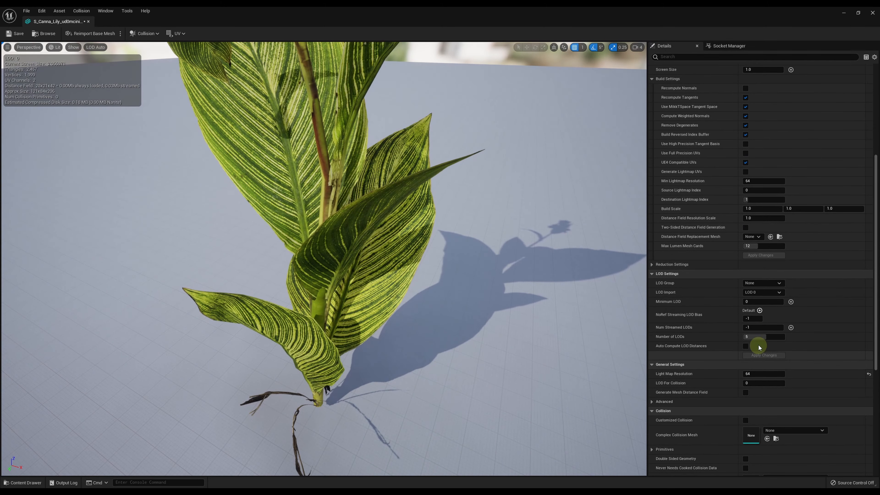
pyautogui.moveTo(761, 337); pyautogui.dragTo(739, 337)
pyautogui.click(762, 357)
pyautogui.scroll(-3, 764, 352)
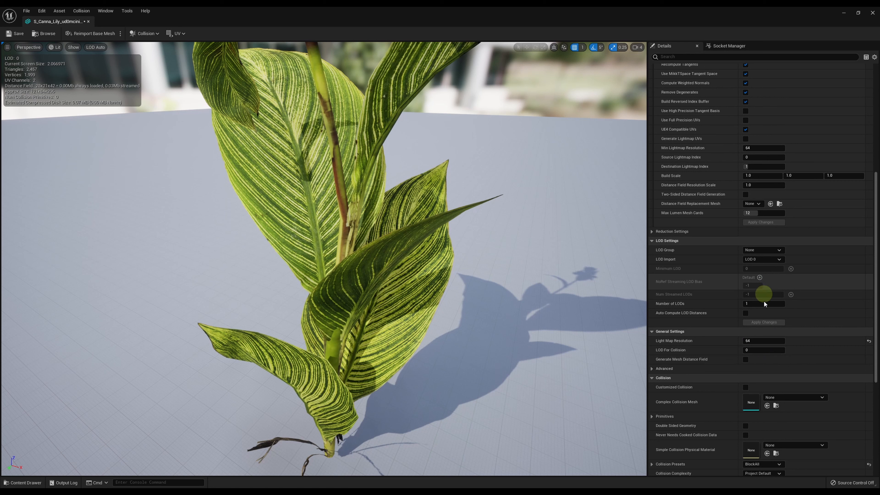
pyautogui.click(9, 34)
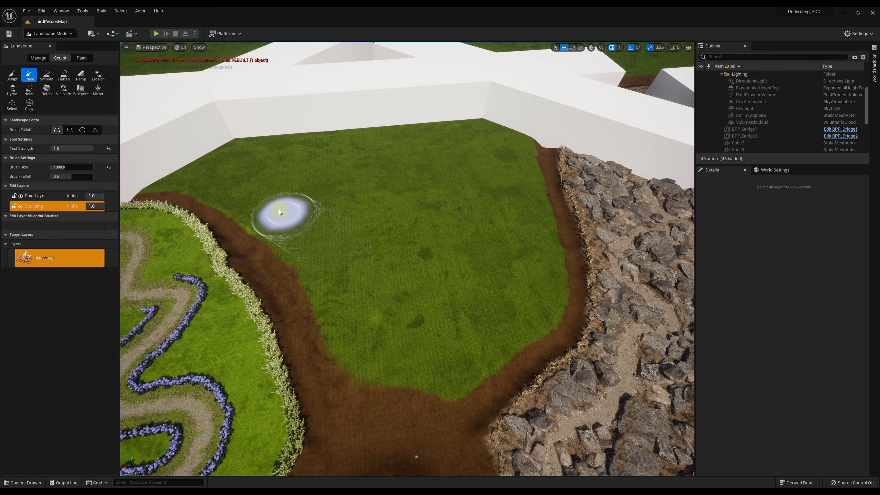
# Step: Erase the sculpted height across the fire quadrant's lawn on the Sculpting layer with a resized brush
pyautogui.click(76, 167)
pyautogui.moveTo(327, 173)
pyautogui.mouseDown()
pyautogui.moveTo(411, 167)
pyautogui.moveTo(434, 152)
pyautogui.moveTo(428, 255)
pyautogui.moveTo(437, 250)
pyautogui.moveTo(423, 222)
pyautogui.mouseUp()
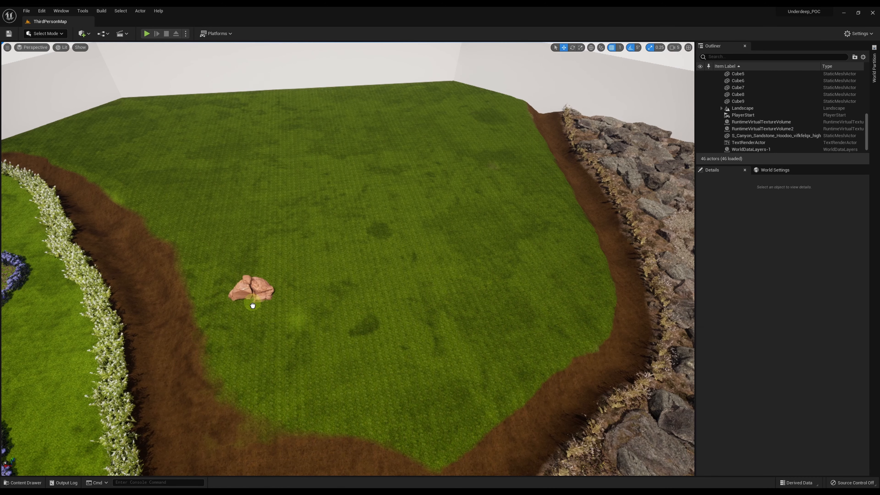
# Step: Place the Canyon Sandstone Hoodoo vifkfelqx and the Huge Canyon Sandstone Hoodoo vepnfcr from the fire quadrant's MainPalette on the lawn
pyautogui.moveTo(253, 306); pyautogui.dragTo(262, 322)
pyautogui.click(22, 482)
pyautogui.click(45, 424)
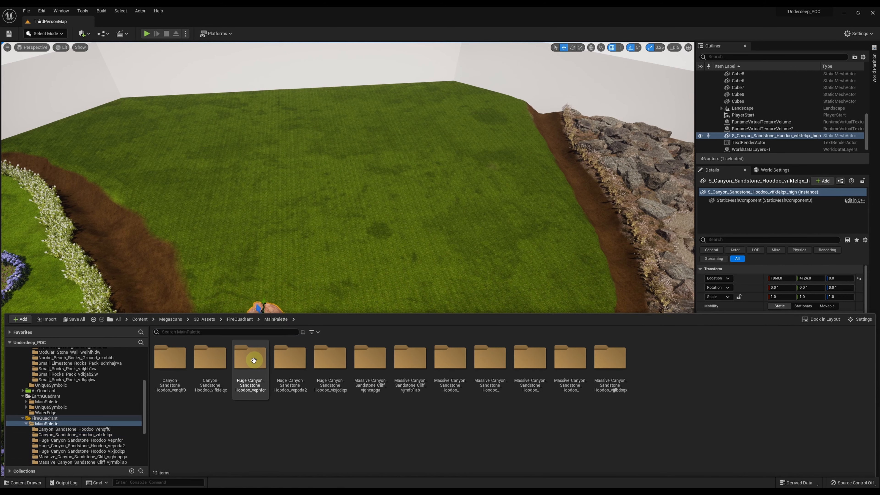
pyautogui.doubleClick(254, 359)
pyautogui.moveTo(210, 359); pyautogui.dragTo(437, 304)
# Step: Add the Huge Canyon Sandstone Hoodoos vepoda2 and vixjcdiqx to the rock line-up on the lawn
pyautogui.hotkey('ctrl', 'space')
pyautogui.doubleClick(293, 359)
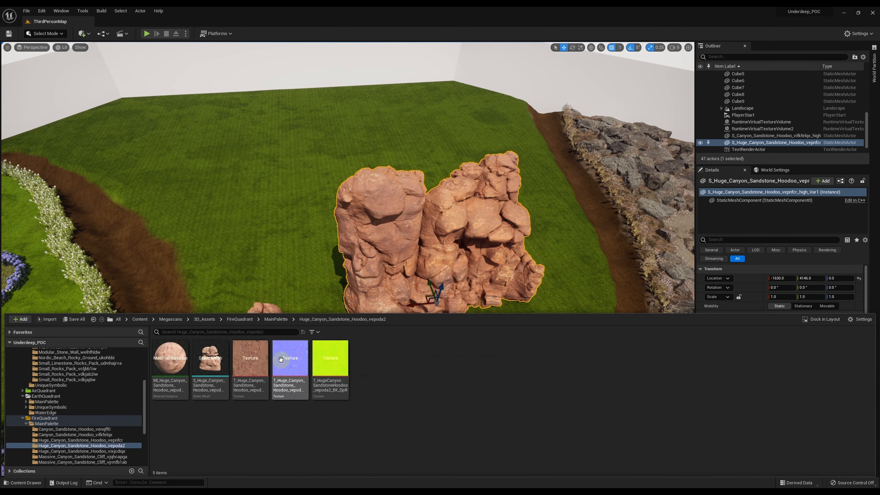
pyautogui.moveTo(210, 359); pyautogui.dragTo(252, 259)
pyautogui.hotkey('ctrl', 'space')
pyautogui.click(276, 320)
pyautogui.doubleClick(317, 363)
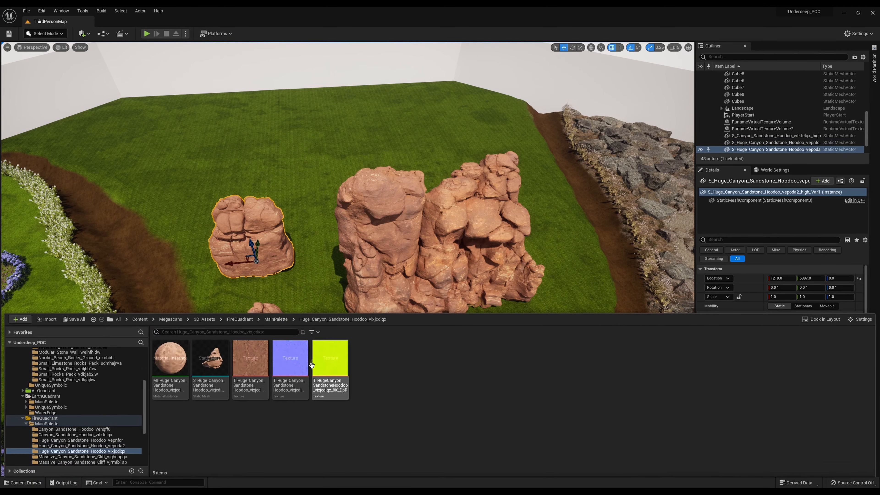
pyautogui.moveTo(210, 359); pyautogui.dragTo(418, 380)
# Step: Place the Massive Canyon Sandstone Cliff vjqhcapga on the lawn behind the smaller vepoda2 hoodoo
pyautogui.click(32, 483)
pyautogui.click(276, 320)
pyautogui.doubleClick(371, 360)
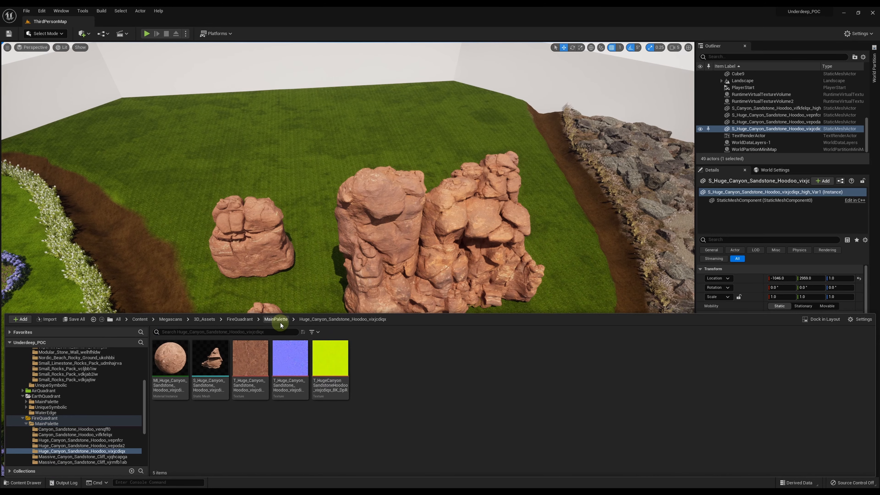
pyautogui.moveTo(210, 359); pyautogui.dragTo(277, 176)
pyautogui.click(20, 481)
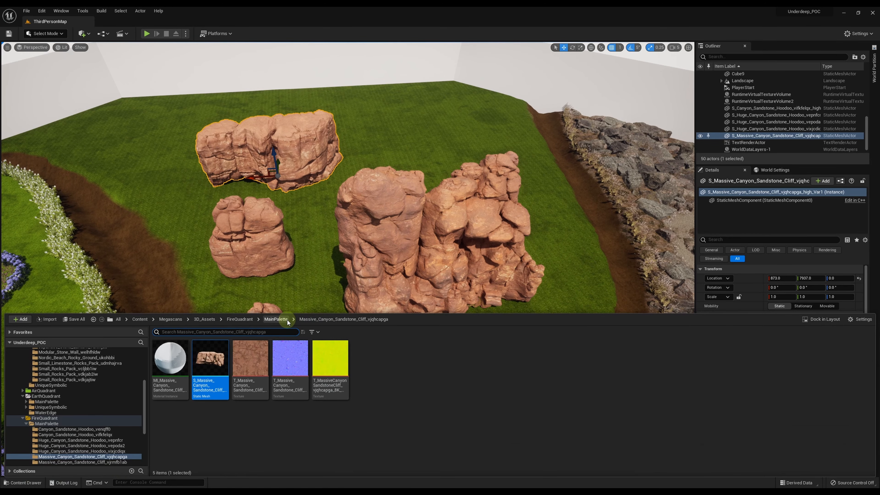
# Step: Place the Massive Canyon Sandstone Cliff vjrmfb1ab and the Massive Canyon Sandstone Hoodoo vh3oagiga from the MainPalette at the back of the lawn
pyautogui.click(284, 319)
pyautogui.doubleClick(401, 364)
pyautogui.moveTo(210, 359); pyautogui.dragTo(436, 157)
pyautogui.click(31, 481)
pyautogui.click(283, 319)
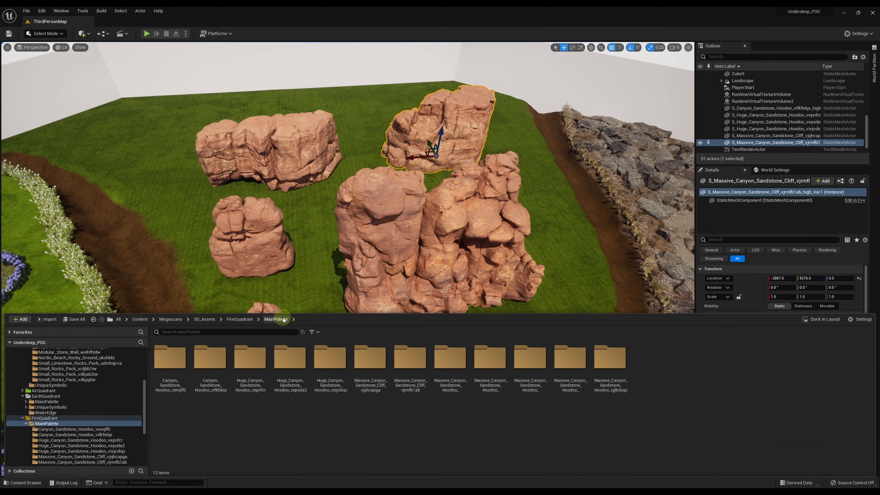
pyautogui.doubleClick(449, 362)
pyautogui.moveTo(210, 359); pyautogui.dragTo(144, 140)
pyautogui.moveTo(144, 141); pyautogui.dragTo(139, 104, button='right')
# Step: Place the Massive Canyon Sandstone Hoodoos vhwnfgkfa and vijmaacqx from the MainPalette on the lawn around the cliff vjrmfb1ab
pyautogui.click(30, 482)
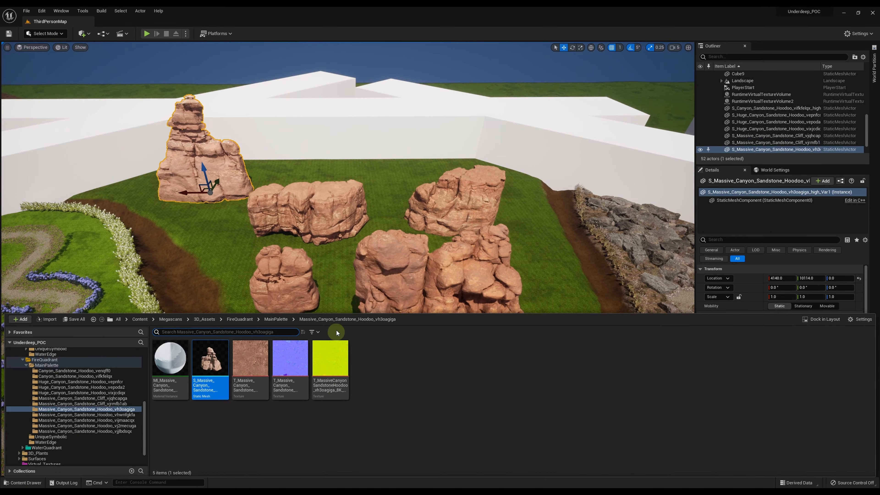
pyautogui.click(280, 319)
pyautogui.doubleClick(490, 363)
pyautogui.moveTo(210, 359); pyautogui.dragTo(387, 173)
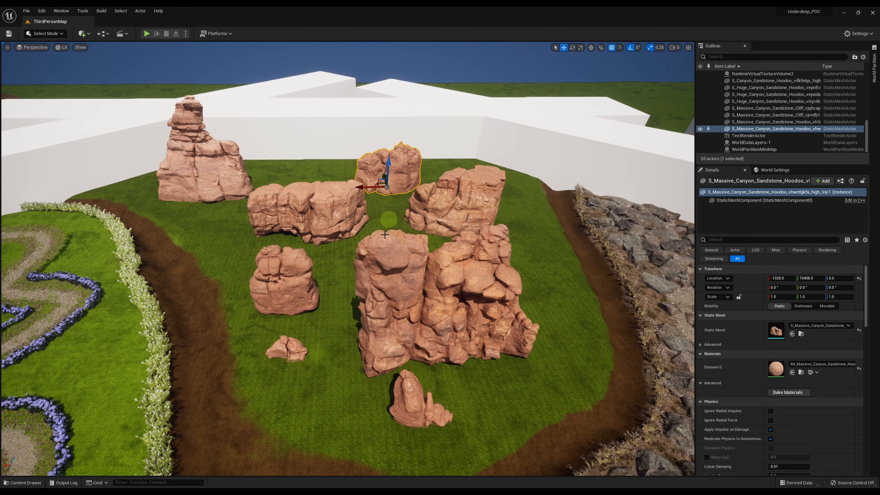
pyautogui.click(22, 482)
pyautogui.click(287, 320)
pyautogui.doubleClick(520, 360)
pyautogui.moveTo(210, 359); pyautogui.dragTo(534, 236)
# Step: Place the Massive Canyon Sandstone Hoodoo vj2mecuga from the MainPalette in the middle of the rock layout
pyautogui.click(22, 482)
pyautogui.click(276, 319)
pyautogui.doubleClick(569, 360)
pyautogui.moveTo(210, 359); pyautogui.dragTo(392, 225)
# Step: Scale the Huge Canyon Sandstone Hoodoo vepnfcr to 0.5 on all three axes
pyautogui.moveTo(391, 226); pyautogui.dragTo(416, 250, button='right')
pyautogui.click(409, 347)
pyautogui.write('0.5')
pyautogui.press('Tab')
pyautogui.write('0.5')
pyautogui.press('Tab')
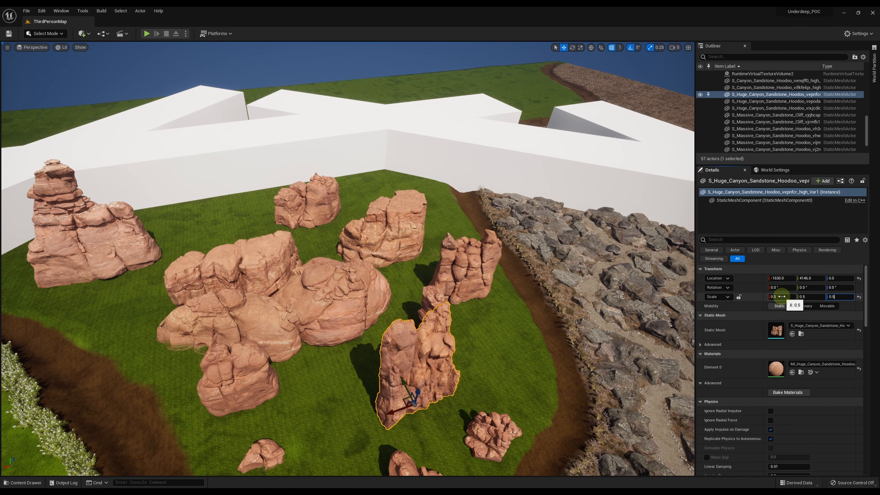
pyautogui.write('0.5')
pyautogui.press('Return')
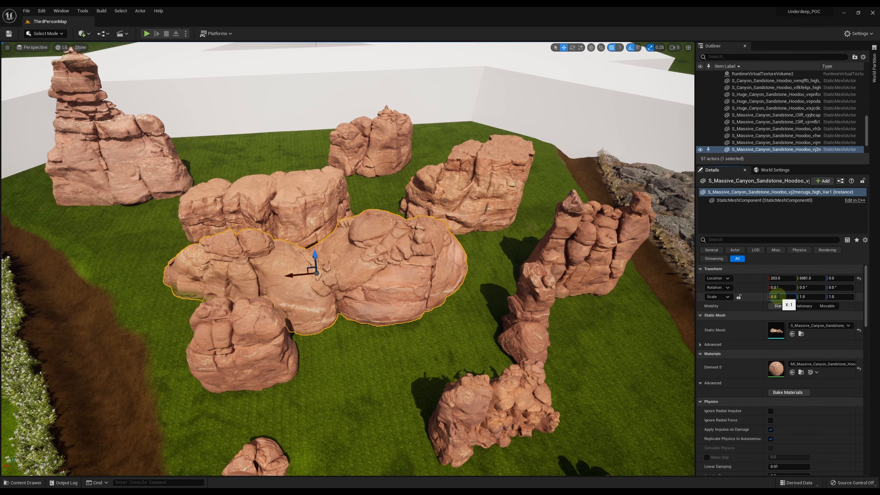
# Step: Scale the Massive Canyon Sandstone Hoodoo vj2mecuga to 0.5 on all three axes
pyautogui.press('Tab')
pyautogui.write('0.5')
pyautogui.press('Tab')
pyautogui.write('0.5')
pyautogui.press('Return')
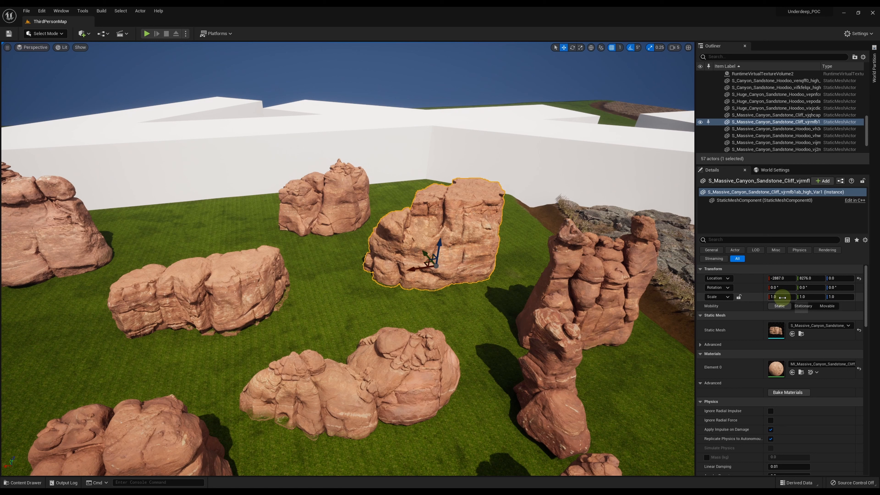
# Step: Scale the Massive Canyon Sandstone Cliff vjrmfb1ab to 0.8 on all three axes
pyautogui.click(783, 298)
pyautogui.write('0.8')
pyautogui.press('Tab')
pyautogui.write('0')
pyautogui.press('Tab')
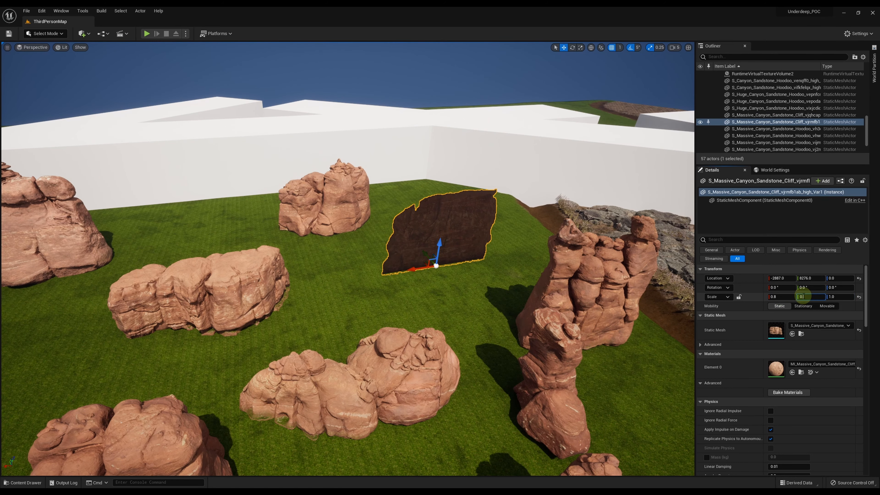
pyautogui.press('Tab')
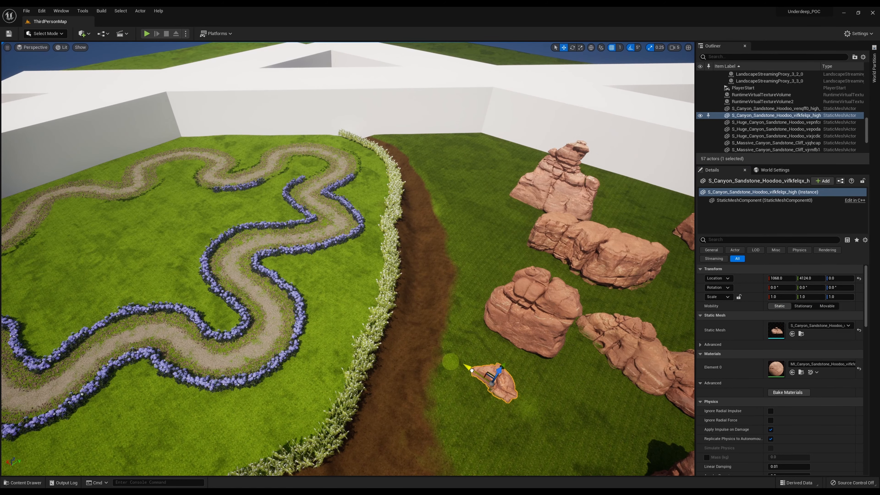
# Step: Move the small canyon hoodoos, including vifkfelqx and venqff0, off the fire quadrant onto the neighbouring flower-lined lawn
pyautogui.moveTo(491, 381); pyautogui.dragTo(211, 325)
pyautogui.moveTo(461, 352); pyautogui.dragTo(267, 283)
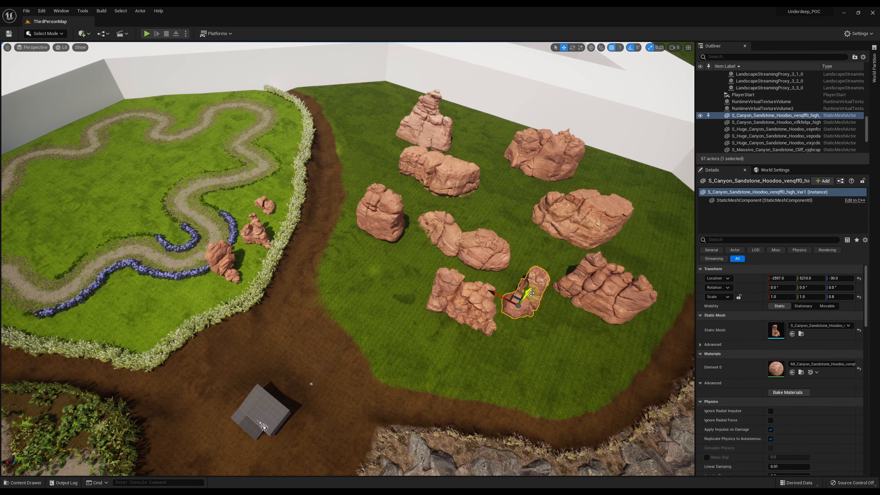
pyautogui.moveTo(426, 358); pyautogui.dragTo(99, 246)
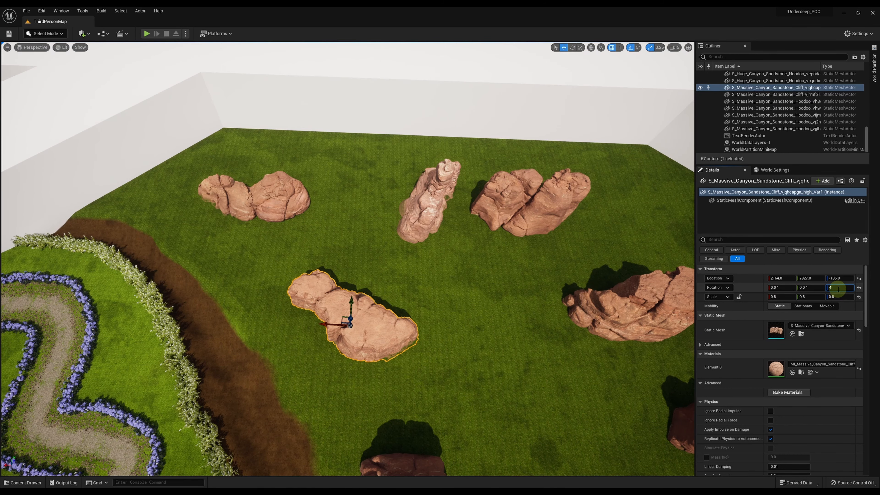
# Step: Spread out the cliff vjqhcapga and the hoodoos vepoda2 and vepnfcr, with vepoda2 at the lawn's centre and vepnfcr near the front path
pyautogui.moveTo(346, 309); pyautogui.dragTo(333, 326)
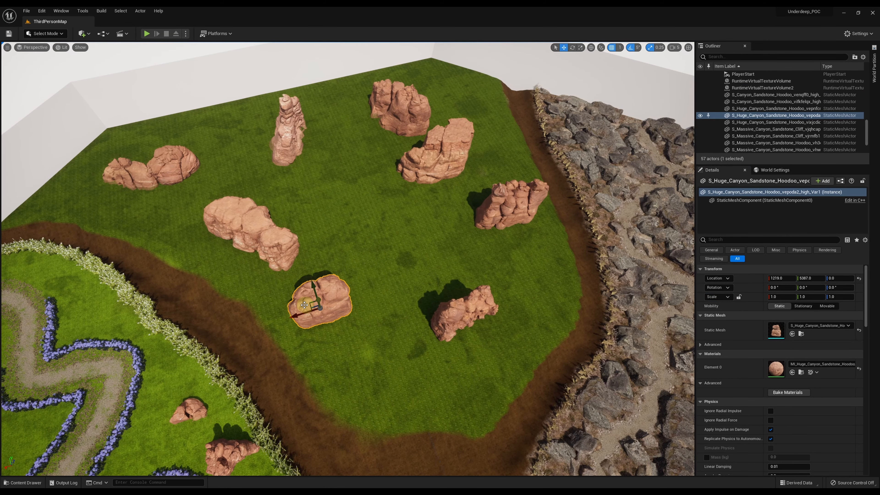
pyautogui.moveTo(312, 304); pyautogui.dragTo(393, 264)
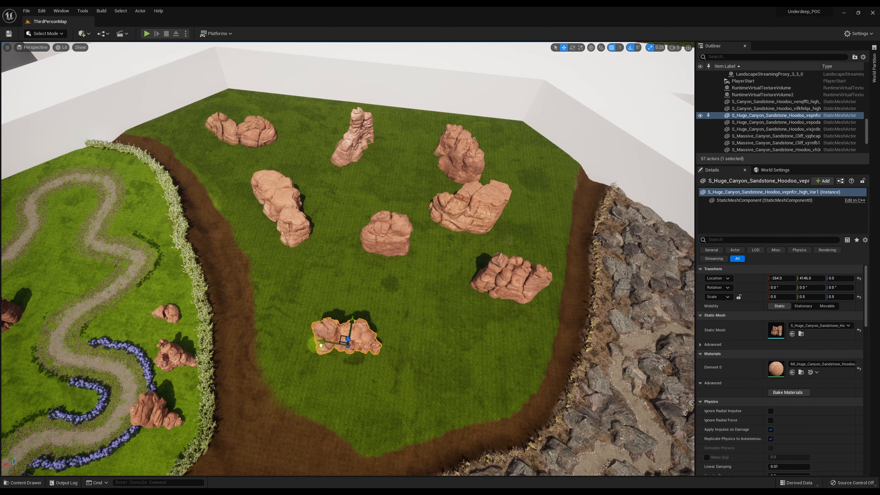
pyautogui.moveTo(346, 338); pyautogui.dragTo(299, 335)
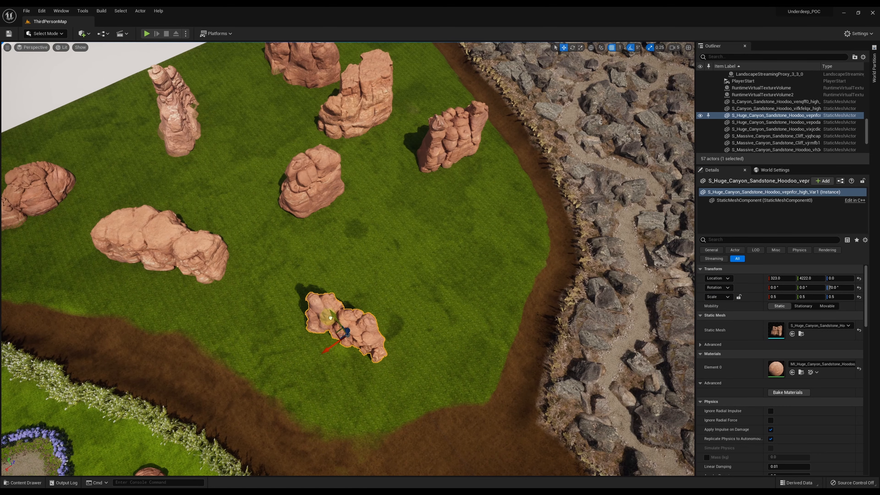
pyautogui.moveTo(331, 343); pyautogui.dragTo(314, 338)
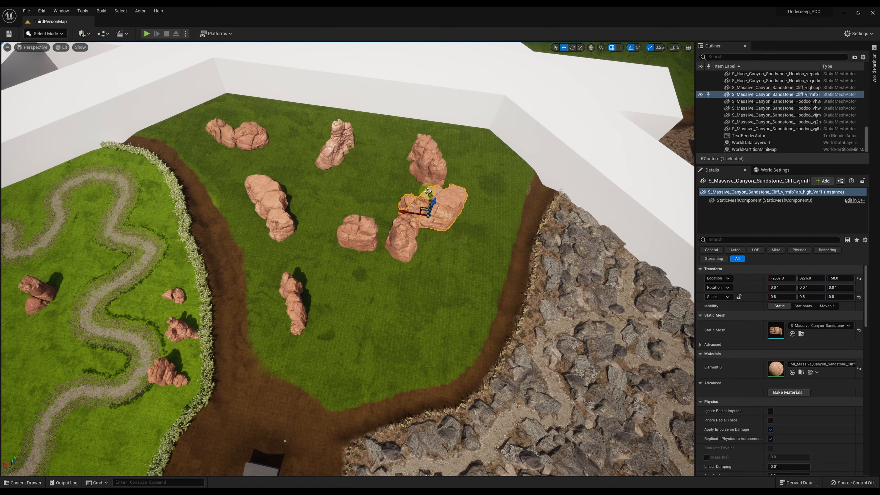
# Step: Move the cliff vjrmfb1ab to the front of the lawn beside the rocky quadrant and set its yaw to -30°
pyautogui.moveTo(398, 177); pyautogui.dragTo(398, 299)
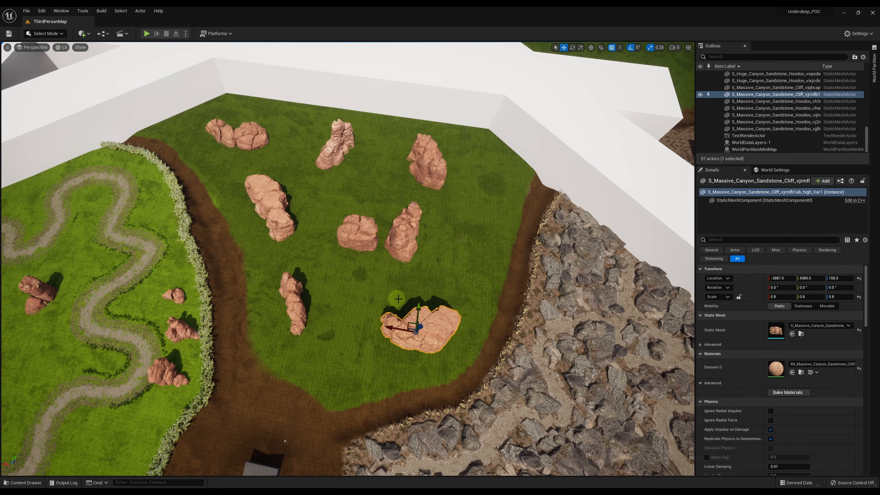
pyautogui.write('30')
pyautogui.press('Return')
pyautogui.moveTo(390, 328); pyautogui.dragTo(382, 328)
# Step: Move the half-scale hoodoo vepnfcr across the lawn to its edge beside the rocky quadrant
pyautogui.moveTo(347, 277); pyautogui.dragTo(298, 287, button='right')
pyautogui.click(325, 295)
pyautogui.moveTo(305, 291); pyautogui.dragTo(503, 380)
# Step: Move the multi-pillared hoodoo to the lawn's front edge near the flower border and set its yaw to 70°
pyautogui.click(453, 252)
pyautogui.moveTo(457, 237); pyautogui.dragTo(306, 284)
pyautogui.click(834, 288)
pyautogui.write('70')
pyautogui.press('Tab')
# Step: Shift the hoodoo vepnfcr farther back along the border and move the cliff vjrmfb1ab closer to the rocky quadrant
pyautogui.moveTo(433, 260); pyautogui.dragTo(461, 236, button='right')
pyautogui.click(536, 208)
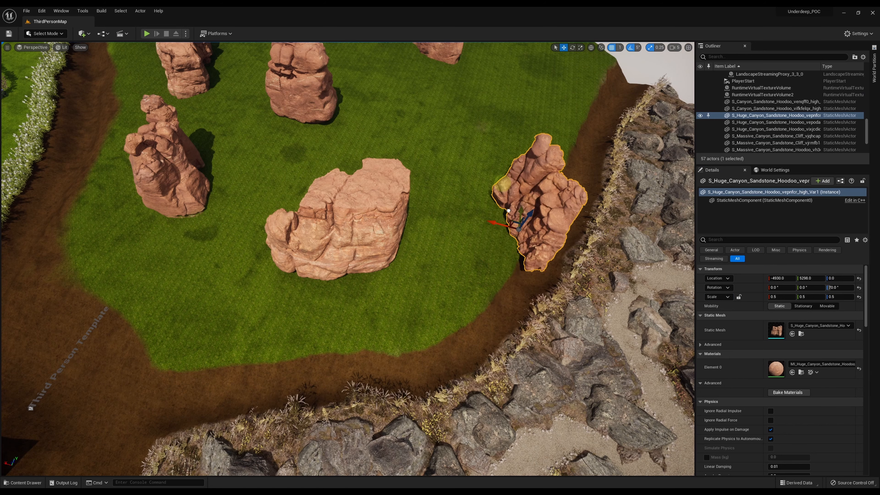
pyautogui.moveTo(541, 211); pyautogui.dragTo(552, 122)
pyautogui.click(341, 215)
pyautogui.moveTo(313, 241); pyautogui.dragTo(387, 221)
pyautogui.moveTo(344, 233); pyautogui.dragTo(359, 236)
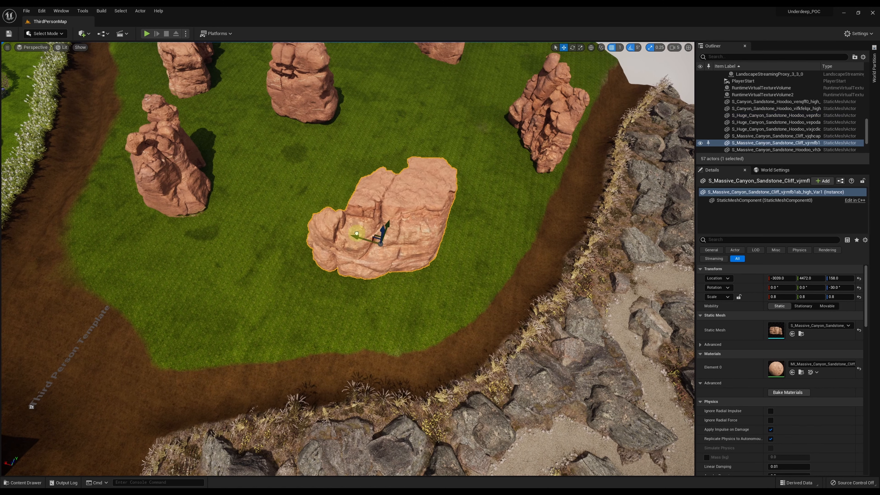
# Step: Pull the hoodoo vepnfcr inward from the rocky border to about X -4028, Y 7526
pyautogui.moveTo(382, 243); pyautogui.dragTo(433, 208, button='right')
pyautogui.click(517, 288)
pyautogui.moveTo(477, 305); pyautogui.dragTo(409, 287)
pyautogui.moveTo(409, 287); pyautogui.dragTo(405, 250, button='right')
pyautogui.moveTo(431, 372); pyautogui.dragTo(422, 366)
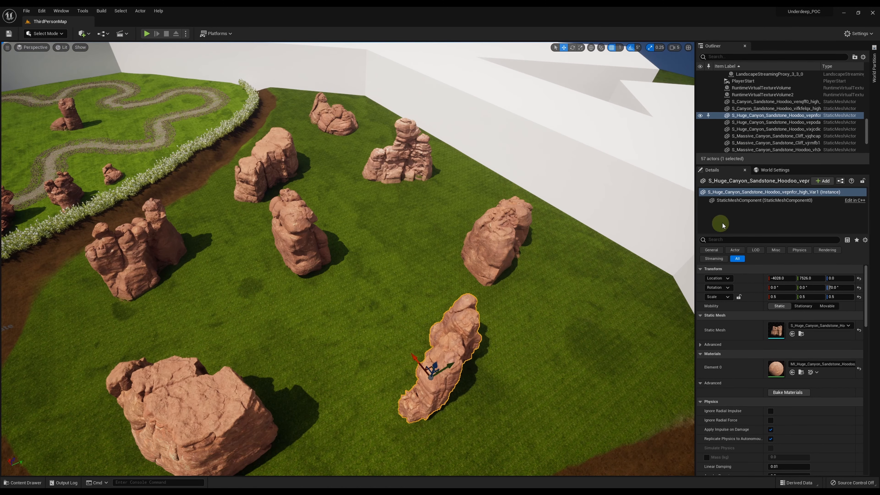
pyautogui.moveTo(532, 300); pyautogui.dragTo(387, 299, button='right')
pyautogui.moveTo(388, 299); pyautogui.dragTo(369, 322)
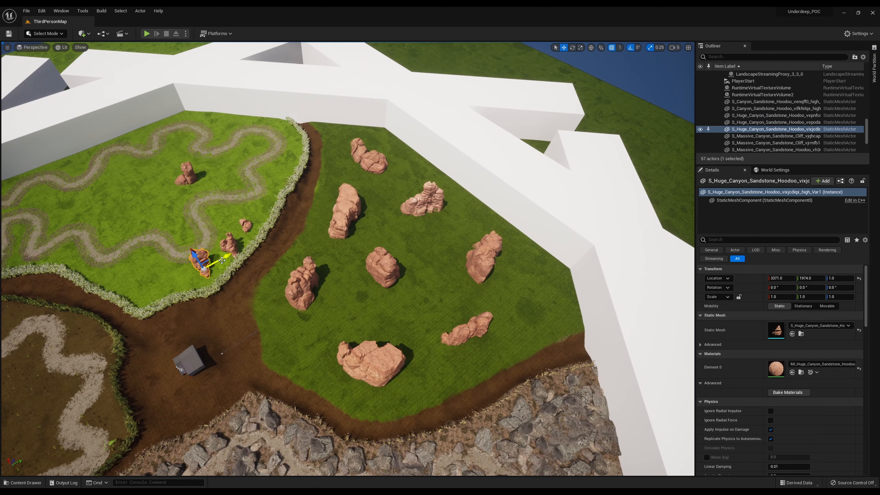
# Step: Bring the hoodoo vixjcdiqx from the flower-lined lawn to the fire quadrant's far corner beside the rocky border
pyautogui.moveTo(218, 259); pyautogui.dragTo(540, 297)
pyautogui.press('f')
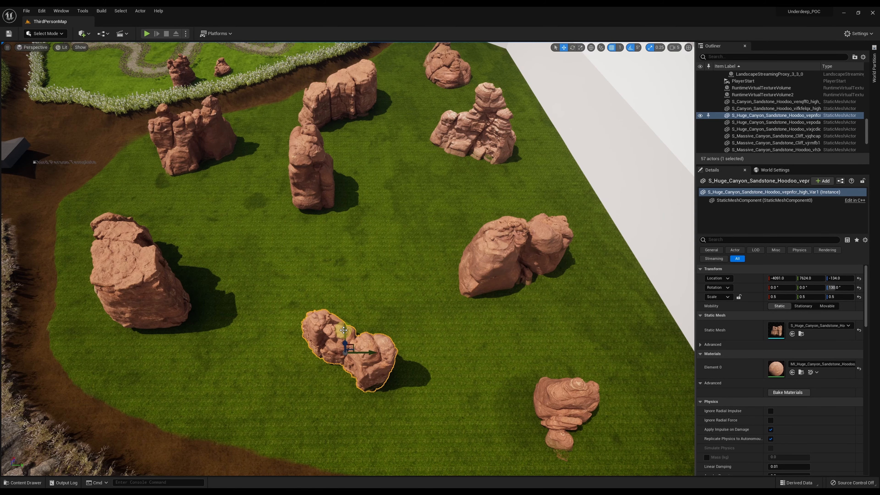
pyautogui.click(345, 326)
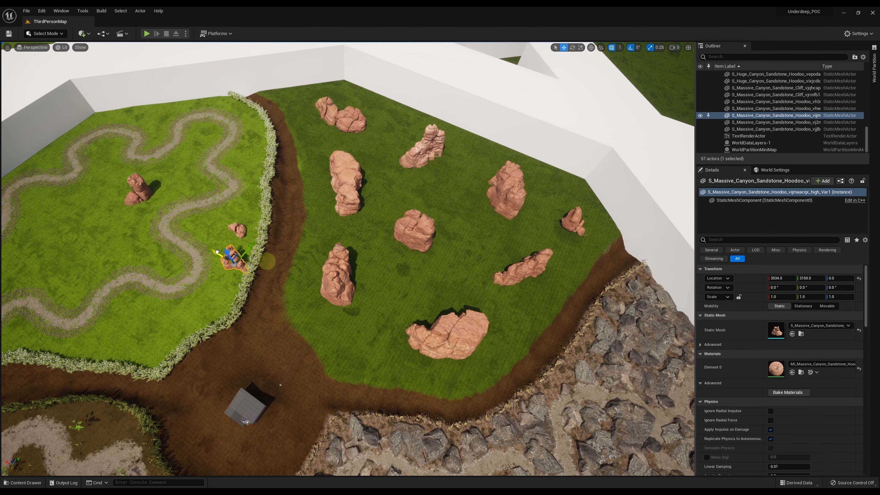
# Step: Move the hoodoo vijmaacqx from the flower-lined lawn against the hoodoo vepnfcr and set its yaw to -80°
pyautogui.moveTo(487, 391); pyautogui.dragTo(535, 256)
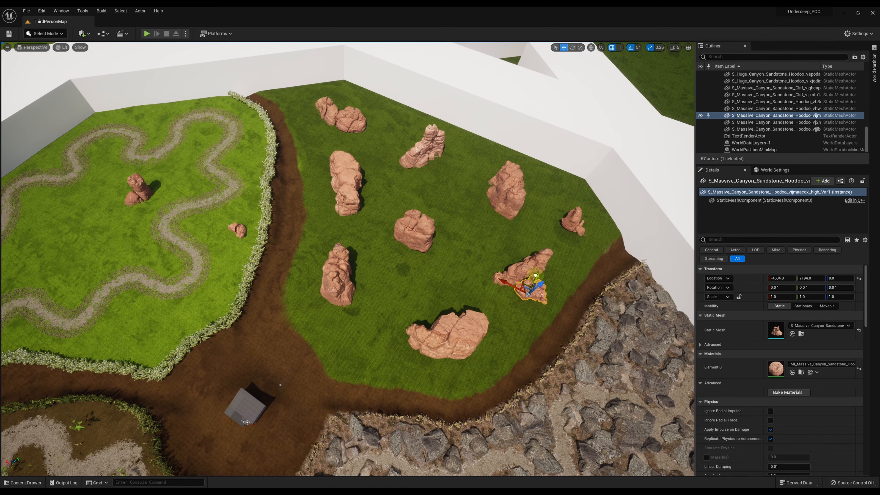
pyautogui.press('f')
pyautogui.moveTo(832, 287); pyautogui.dragTo(839, 294)
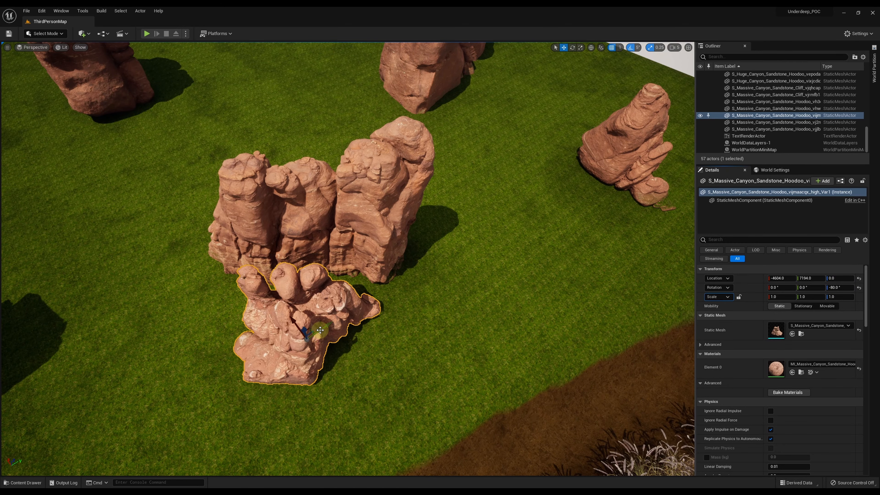
pyautogui.moveTo(315, 332); pyautogui.dragTo(304, 294)
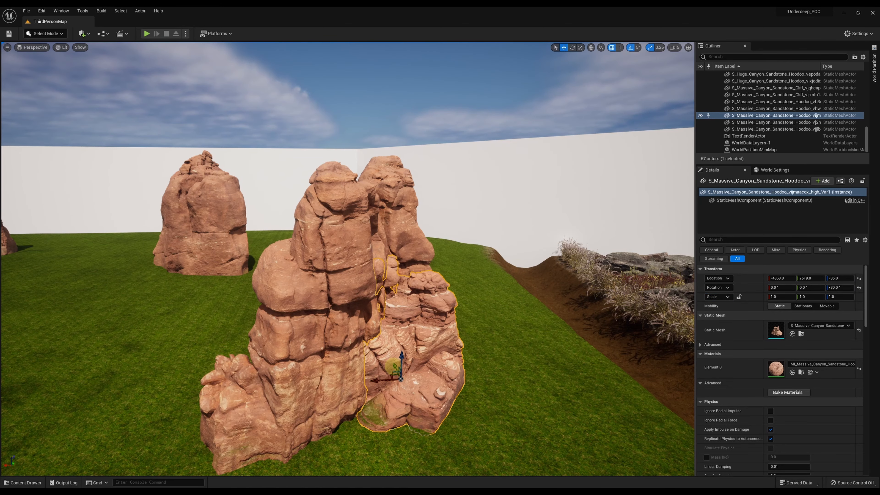
pyautogui.moveTo(393, 364); pyautogui.dragTo(363, 370)
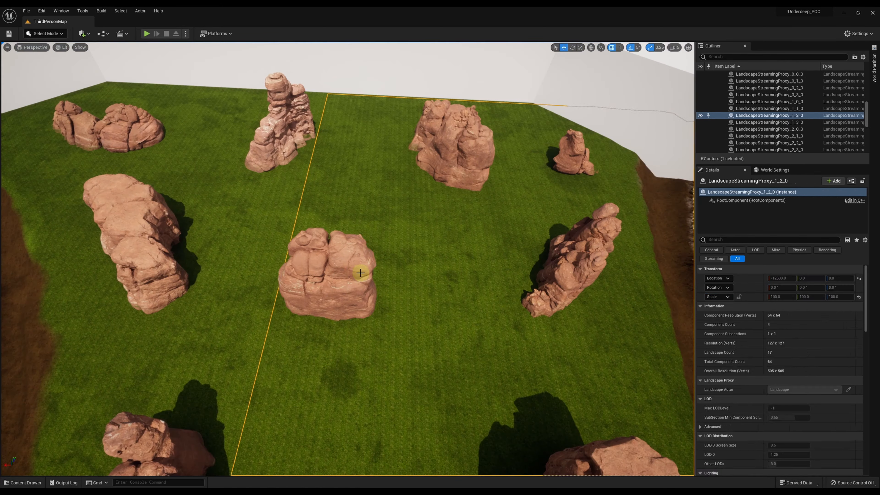
# Step: Duplicate the central hoodoo vepoda2 and offset the copy sideways to about X -1009, Y 7041
pyautogui.click(361, 273)
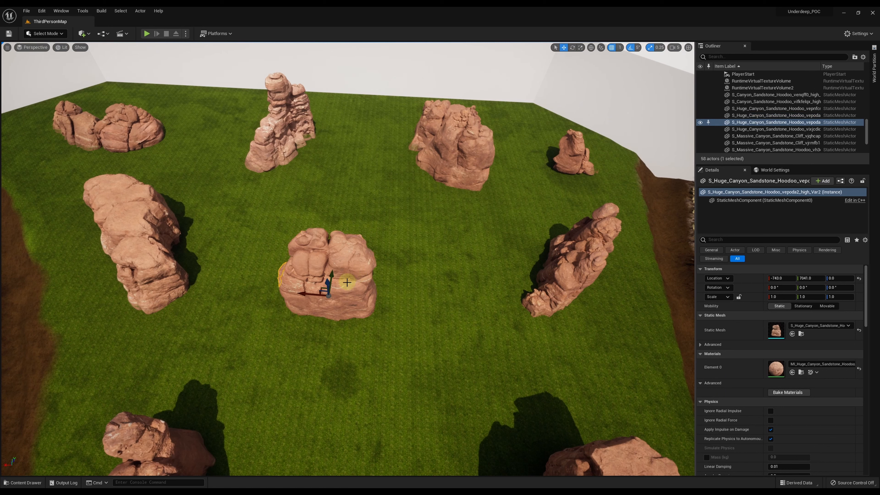
pyautogui.moveTo(309, 296); pyautogui.dragTo(327, 296)
pyautogui.click(833, 288)
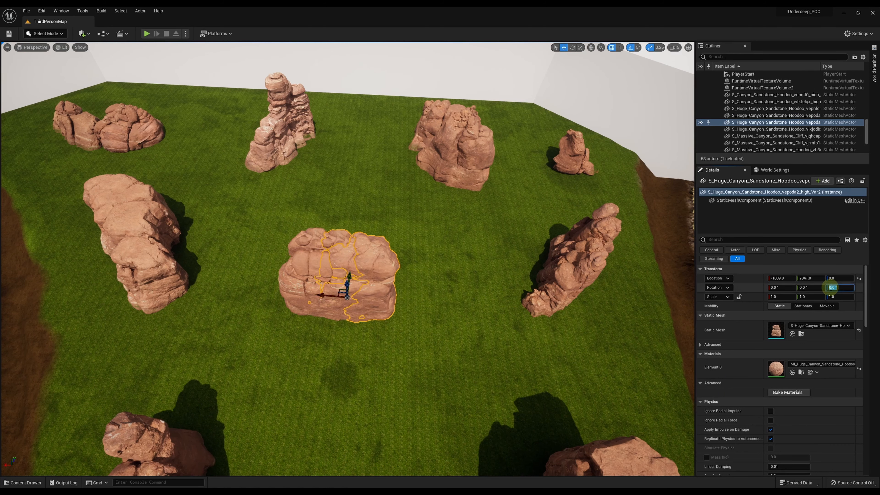
# Step: Duplicate the central hoodoo vepoda2 again to about X -743, Y 6799 and set the copy's yaw to -60°
pyautogui.click(315, 269)
pyautogui.keyDown('alt'); pyautogui.moveTo(332, 275); pyautogui.dragTo(328, 291); pyautogui.keyUp('alt')
pyautogui.click(830, 287)
pyautogui.write('-')
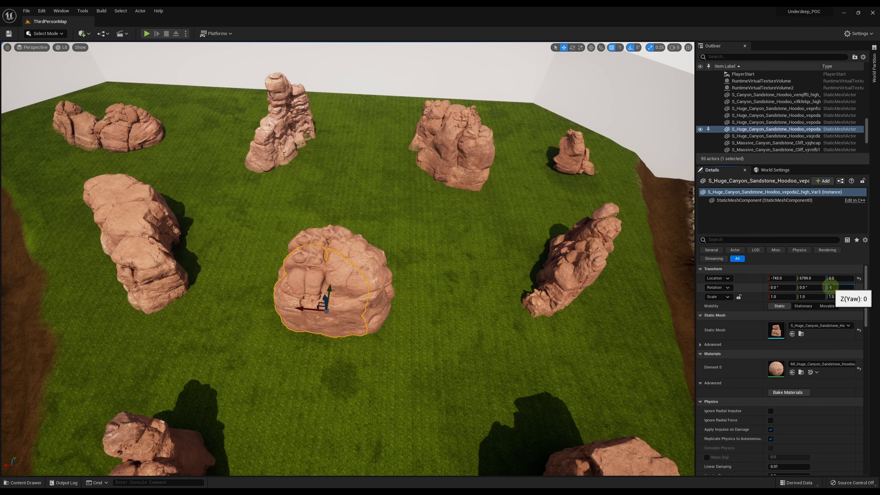
pyautogui.write('30')
pyautogui.press('Tab')
pyautogui.click(837, 287)
pyautogui.write('-60')
pyautogui.press('Tab')
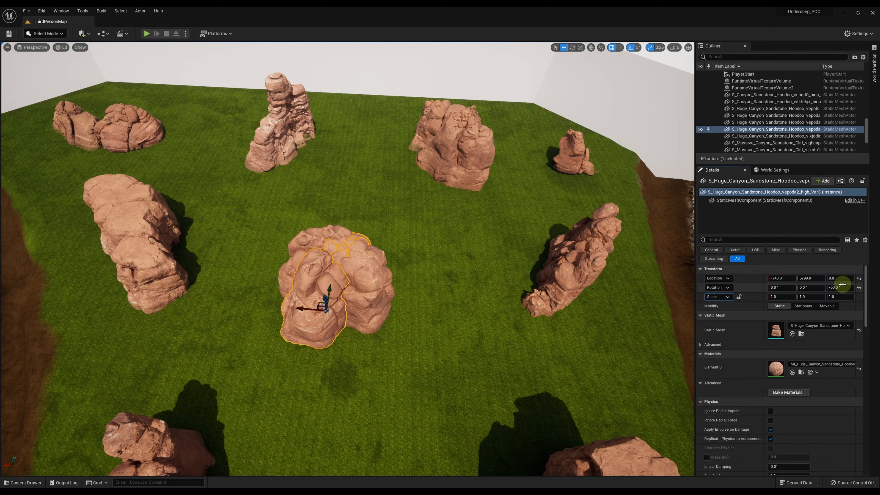
# Step: Turn the front vepoda2 copy to a yaw of -130° and shift it forward to about Y 6593
pyautogui.moveTo(843, 285); pyautogui.dragTo(834, 285)
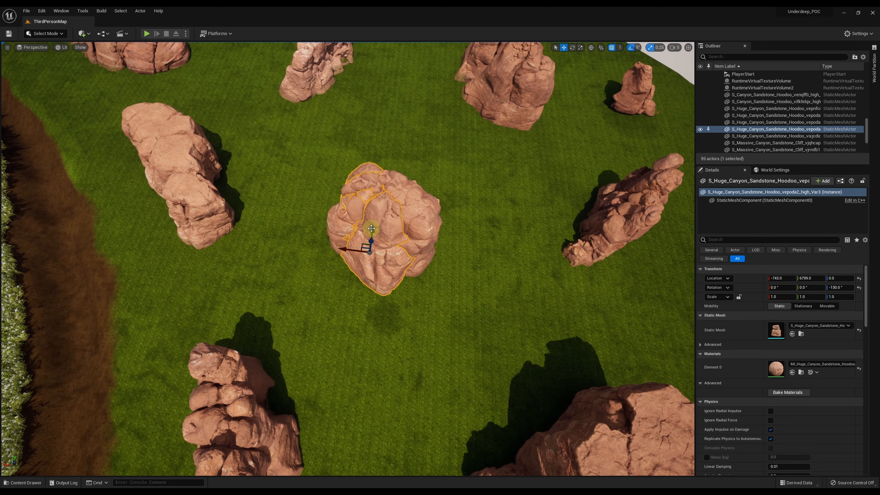
pyautogui.moveTo(372, 229); pyautogui.dragTo(369, 238)
pyautogui.moveTo(369, 238)
pyautogui.mouseDown(button='right')
pyautogui.moveTo(385, 230)
pyautogui.moveTo(381, 239)
pyautogui.mouseUp(button='right')
pyautogui.moveTo(288, 290); pyautogui.dragTo(296, 300)
pyautogui.moveTo(338, 256); pyautogui.dragTo(335, 260, button='right')
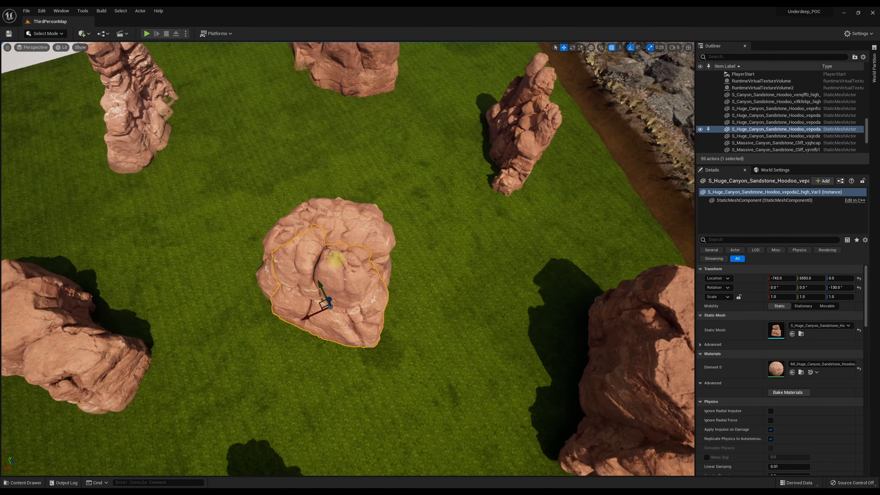
# Step: Duplicate the front vepoda2 copy, set the new copy's yaw to -40° and nudge it into the central rock cluster
pyautogui.keyDown('alt'); pyautogui.moveTo(336, 259); pyautogui.dragTo(321, 232); pyautogui.keyUp('alt')
pyautogui.hotkey('ctrl', 'd')
pyautogui.click(839, 287)
pyautogui.write('-40')
pyautogui.press('Tab')
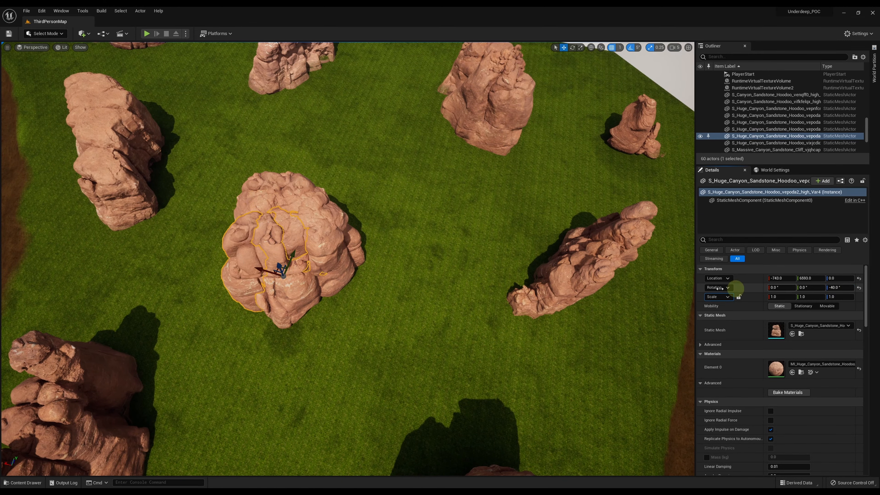
pyautogui.moveTo(260, 270); pyautogui.dragTo(282, 272)
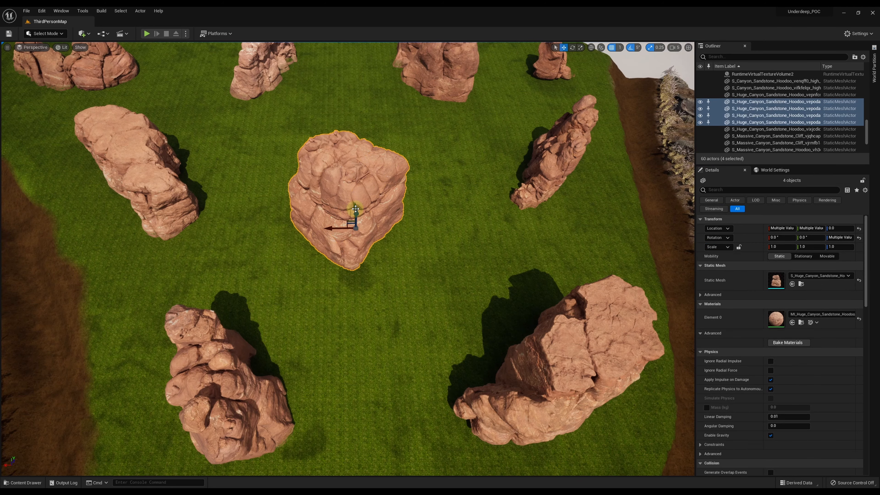
# Step: Open the colour texture of the last Massive Canyon Sandstone Hoodoo in the fire quadrant's MainPalette
pyautogui.scroll(-10, 354, 214)
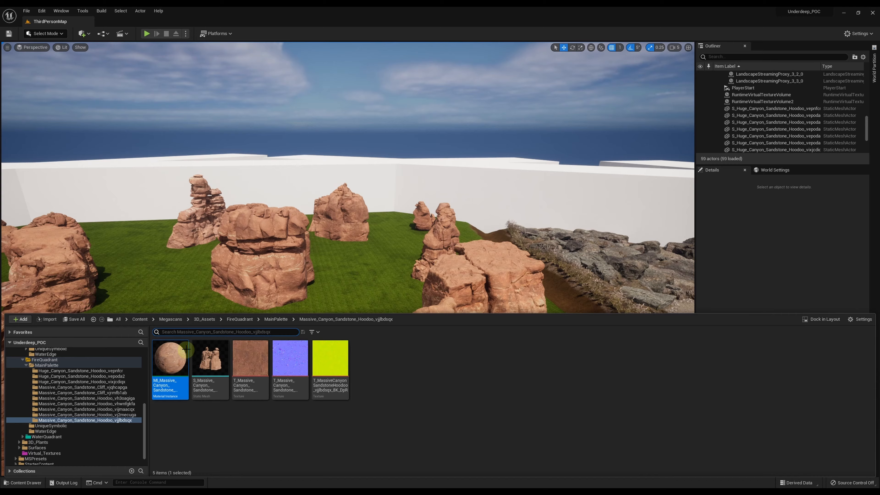
pyautogui.doubleClick(250, 358)
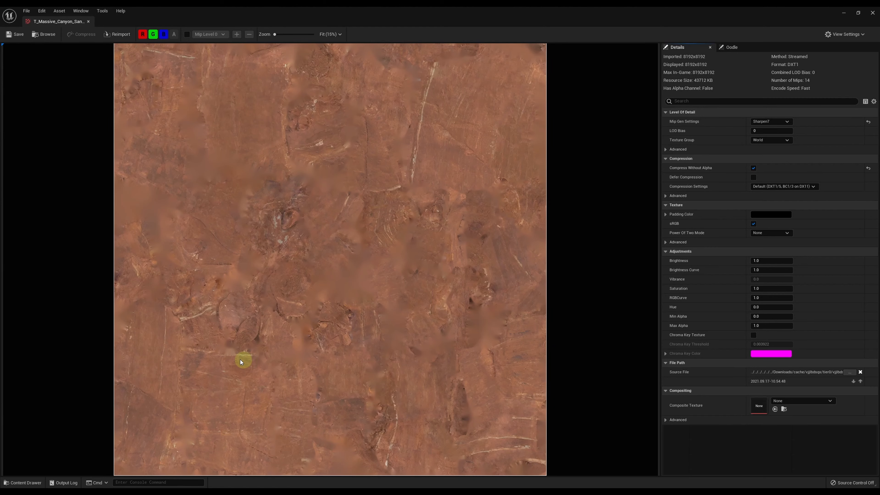
# Step: Set the Massive Canyon Sandstone texture's Brightness Curve, Saturation and RGBCurve to 1.1, save it and close its editor
pyautogui.click(769, 270)
pyautogui.write('1.1')
pyautogui.press('Tab')
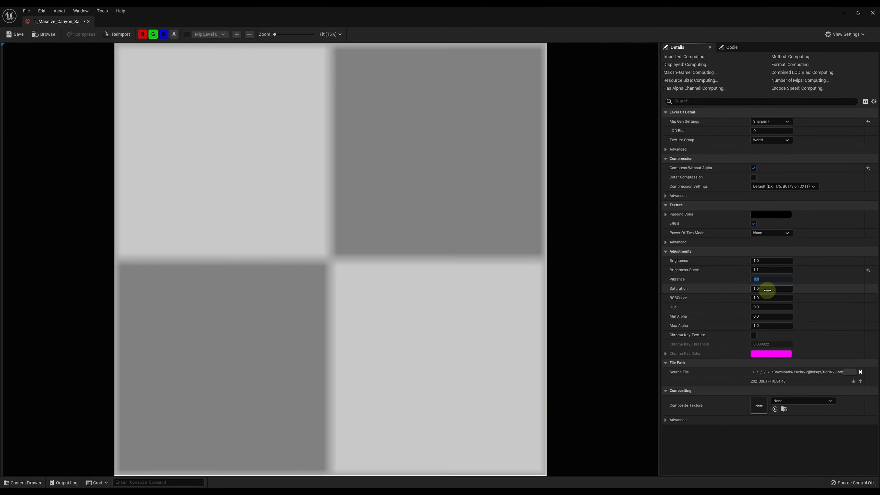
pyautogui.write('1.1')
pyautogui.press('Tab')
pyautogui.write('1.1')
pyautogui.press('Tab')
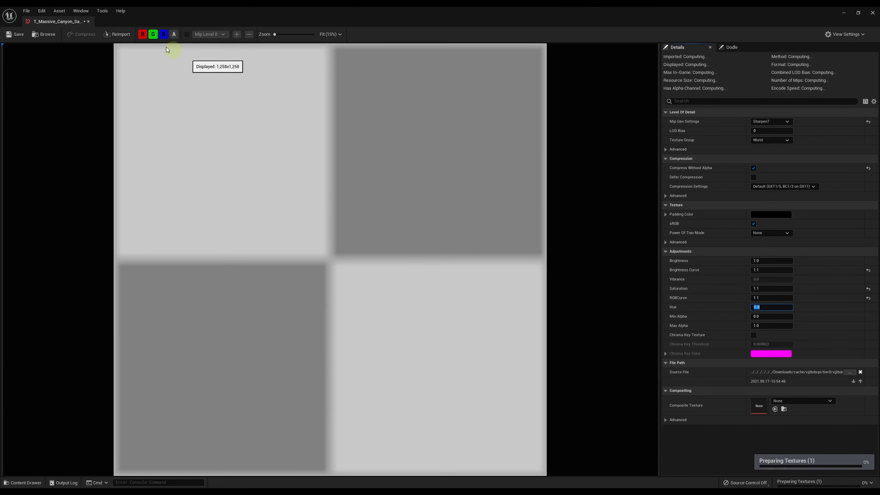
pyautogui.click(10, 34)
pyautogui.click(89, 22)
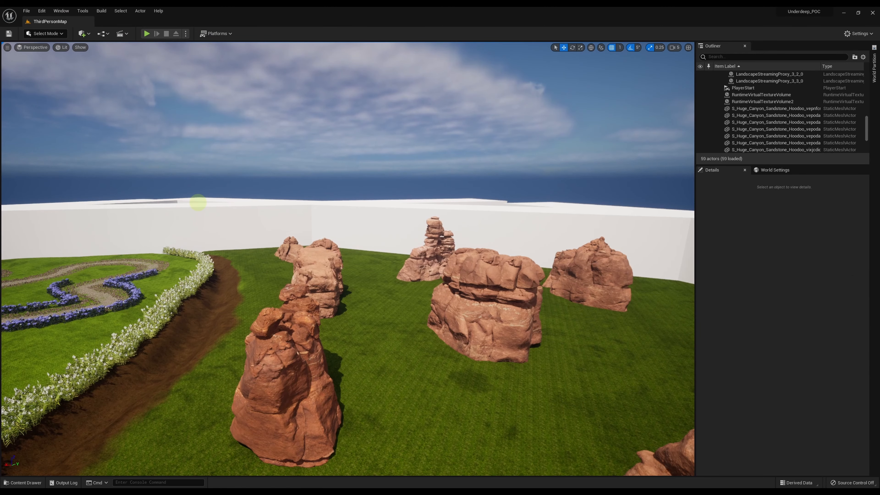
# Step: Add Amaryllis variants 1, 2, 5 and 7 to the foliage palette and paint them around the sandstone rock bases with brush size 50
pyautogui.moveTo(198, 201); pyautogui.dragTo(290, 222, button='right')
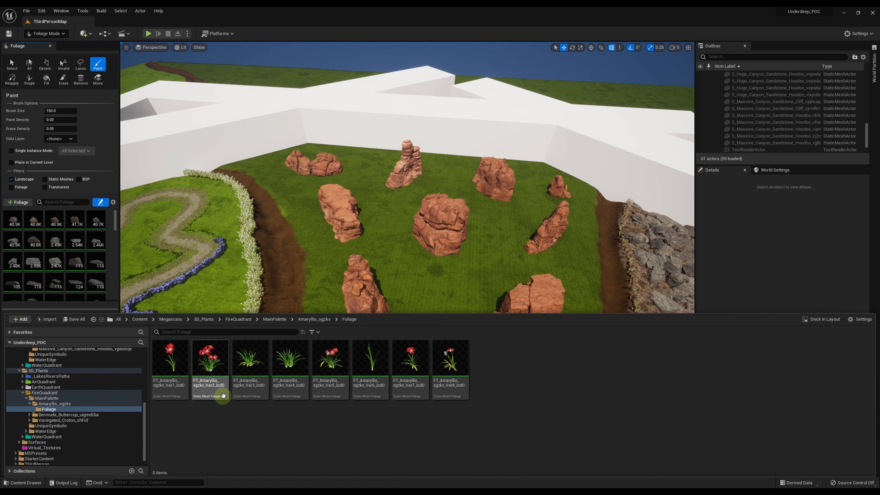
pyautogui.click(171, 368)
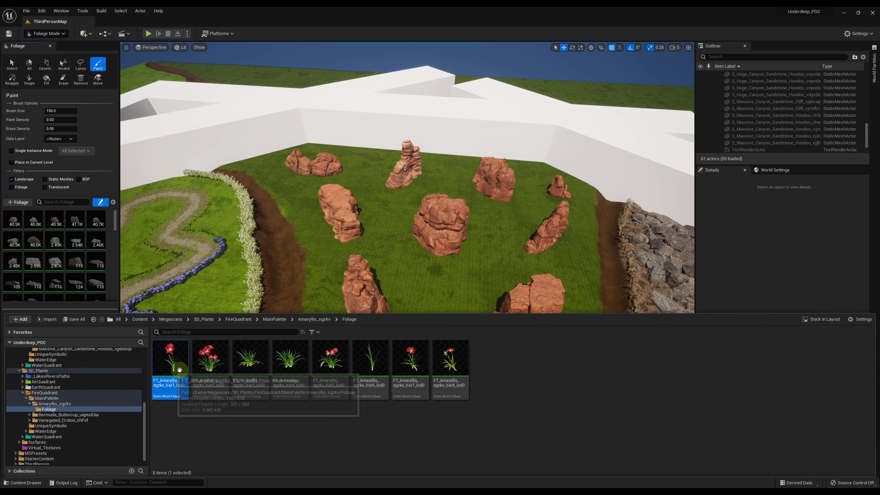
pyautogui.keyDown('ctrl'); pyautogui.click(210, 368); pyautogui.keyUp('ctrl')
pyautogui.keyDown('ctrl'); pyautogui.click(330, 368); pyautogui.keyUp('ctrl')
pyautogui.keyDown('ctrl'); pyautogui.click(405, 369); pyautogui.keyUp('ctrl')
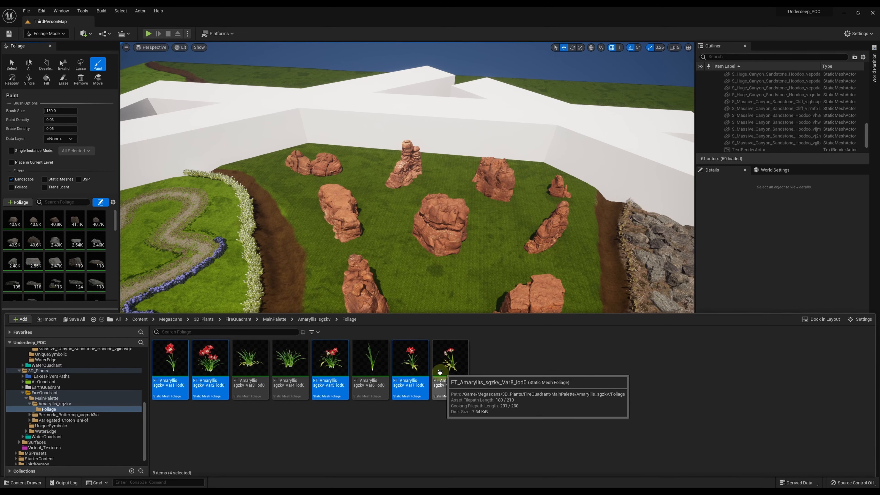
pyautogui.moveTo(411, 373); pyautogui.dragTo(98, 295)
pyautogui.moveTo(98, 295); pyautogui.dragTo(98, 295)
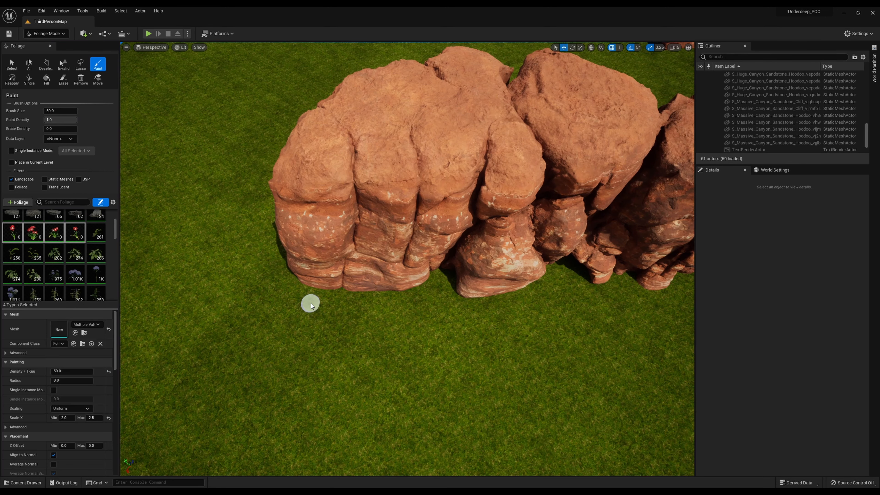
pyautogui.moveTo(319, 308)
pyautogui.mouseDown()
pyautogui.moveTo(423, 299)
pyautogui.moveTo(478, 308)
pyautogui.moveTo(572, 291)
pyautogui.mouseUp()
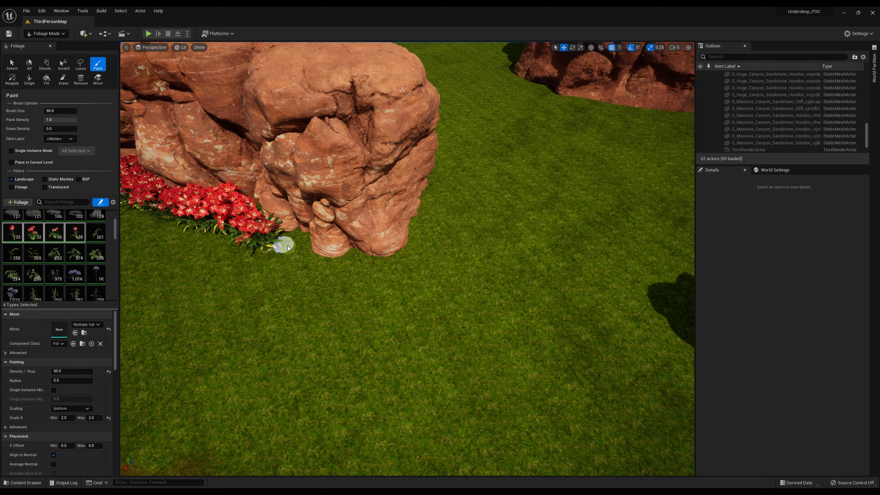
pyautogui.moveTo(287, 245)
pyautogui.mouseDown()
pyautogui.moveTo(346, 274)
pyautogui.moveTo(444, 222)
pyautogui.mouseUp()
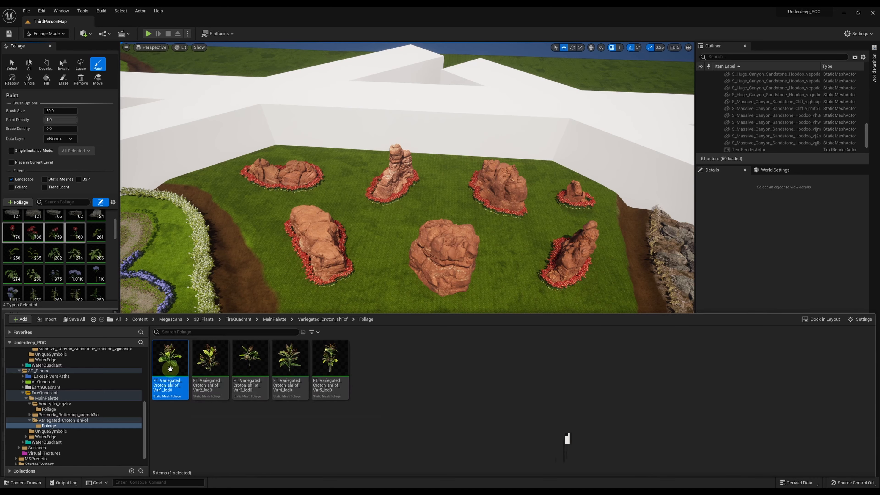
# Step: Add Variegated Croton variants 1, 2, 4 and 5 to the foliage palette and paint them around the outside of the amaryllis rings
pyautogui.keyDown('ctrl'); pyautogui.click(210, 358); pyautogui.keyUp('ctrl')
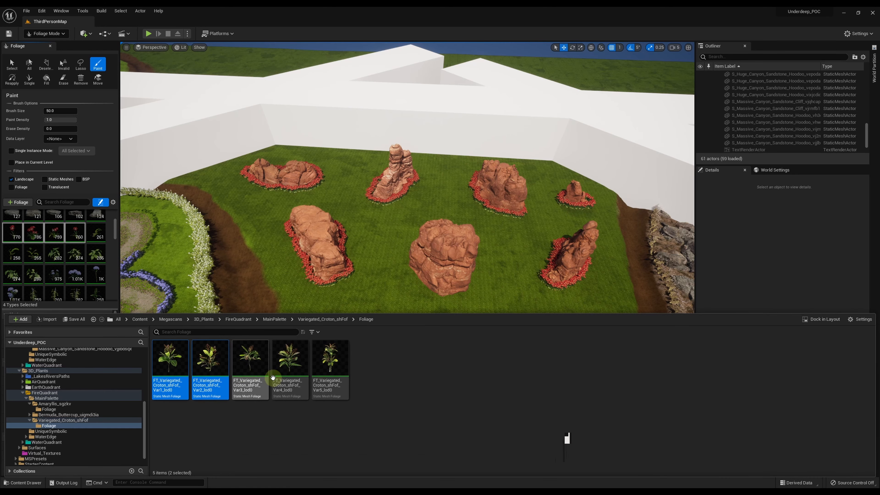
pyautogui.keyDown('ctrl'); pyautogui.click(290, 358); pyautogui.keyUp('ctrl')
pyautogui.keyDown('ctrl'); pyautogui.click(330, 357); pyautogui.keyUp('ctrl')
pyautogui.moveTo(204, 371); pyautogui.dragTo(101, 237)
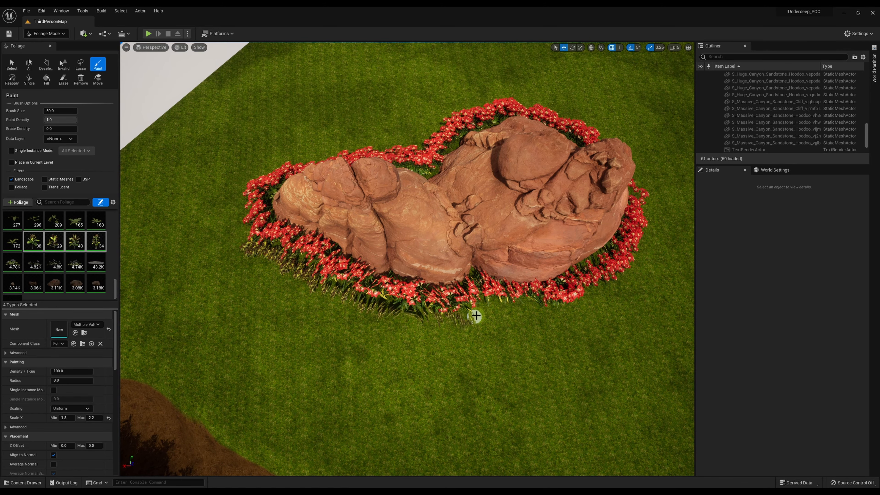
pyautogui.click(588, 300)
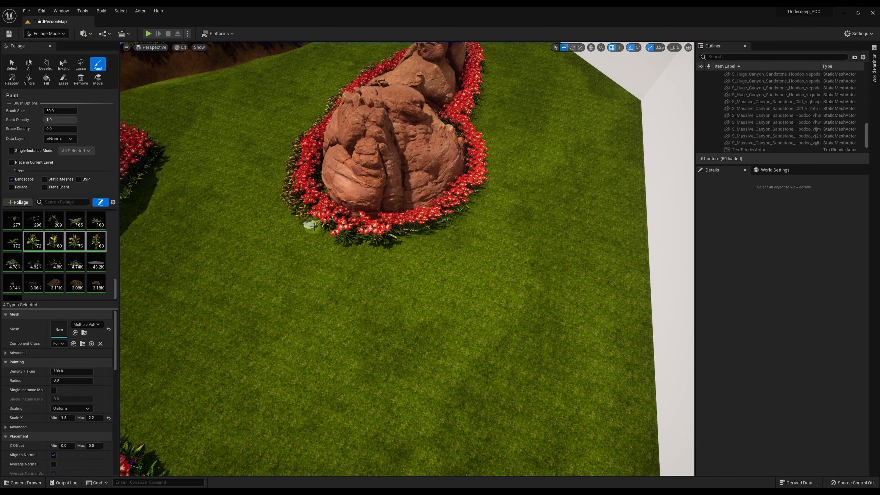
pyautogui.moveTo(446, 229); pyautogui.dragTo(473, 208)
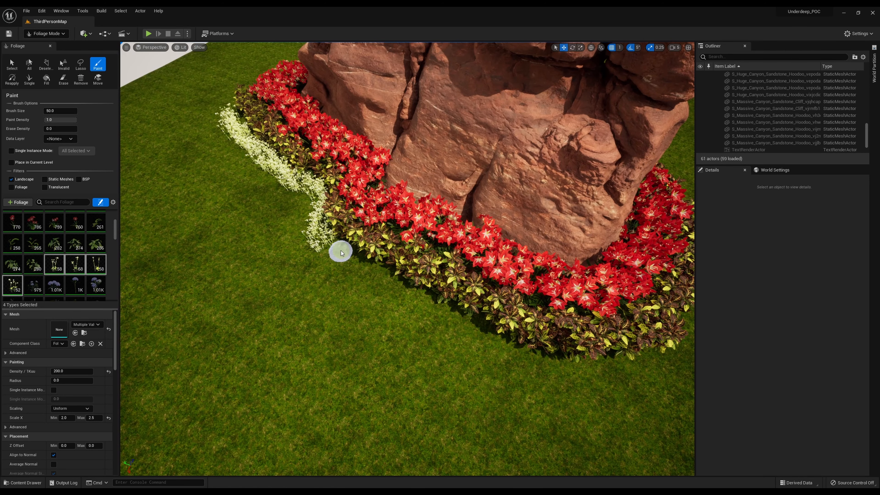
# Step: Paint a Bermuda Buttercup border outside the croton ring and adjust the Brightness Curve of the buttercup's colour texture
pyautogui.moveTo(340, 249)
pyautogui.mouseDown()
pyautogui.moveTo(473, 336)
pyautogui.moveTo(599, 370)
pyautogui.mouseUp()
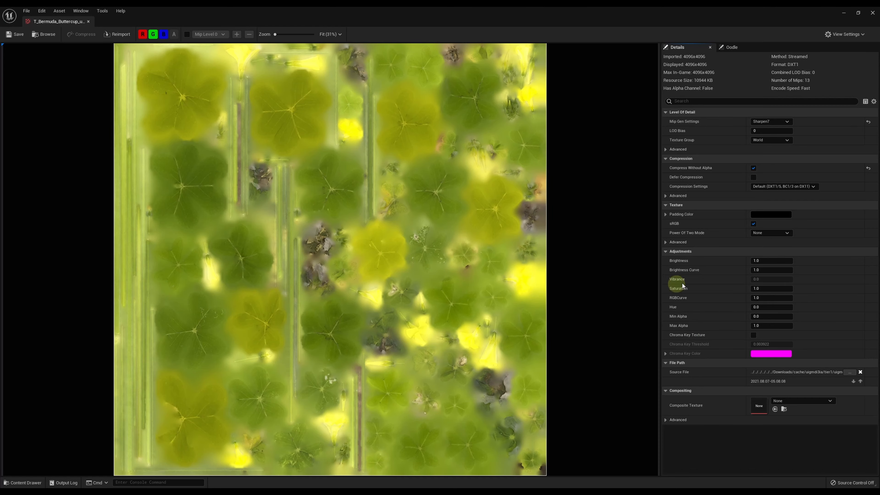
pyautogui.moveTo(762, 270); pyautogui.dragTo(769, 270)
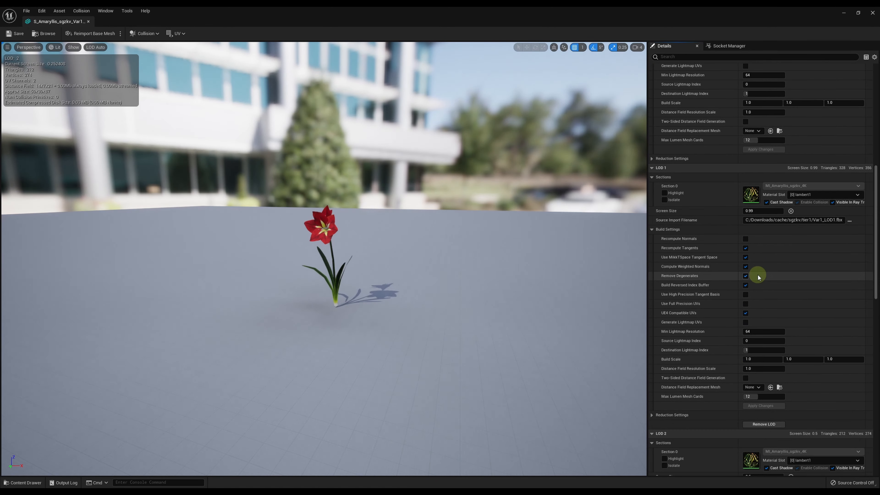
# Step: Examine the screen sizes and settings of LOD 1 to LOD 3 on the Amaryllis Var1 static mesh
pyautogui.scroll(-10, 758, 250)
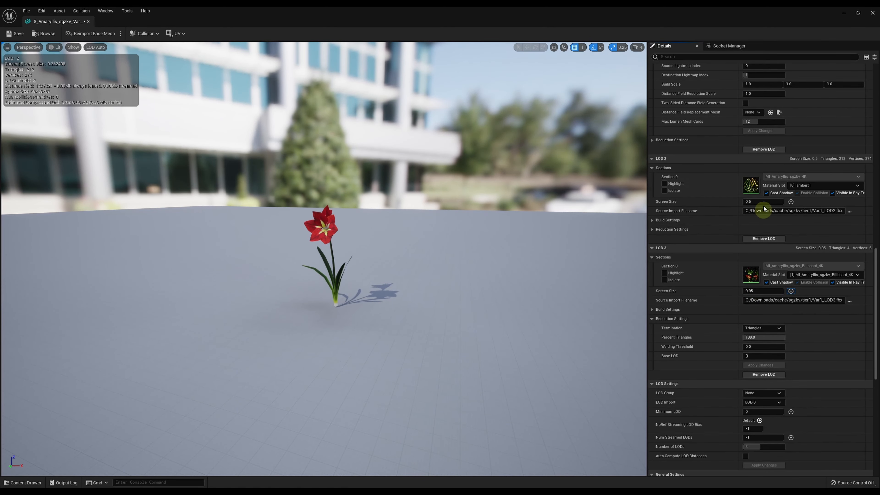
pyautogui.scroll(-1, 764, 206)
pyautogui.scroll(-5, 350, 249)
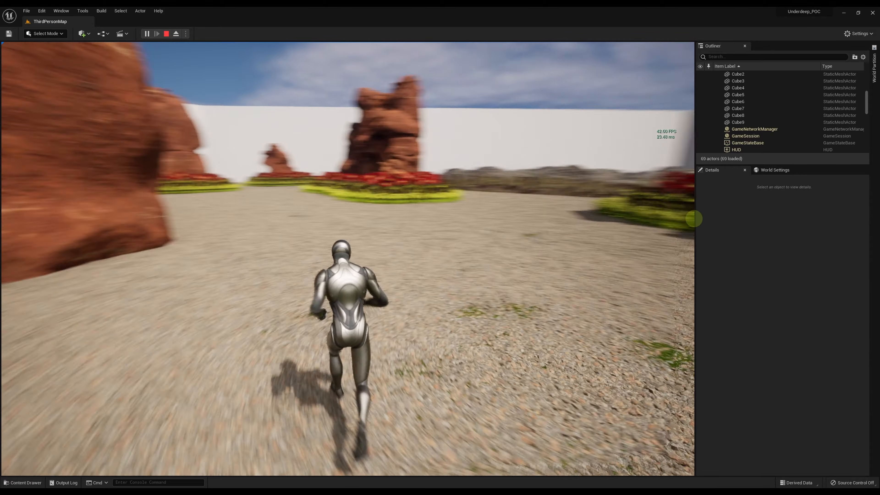
# Step: Run the character around the fire quadrant's rocks and flower beds, end the play session and leave the full-screen viewport
pyautogui.press('w')
pyautogui.press('d')
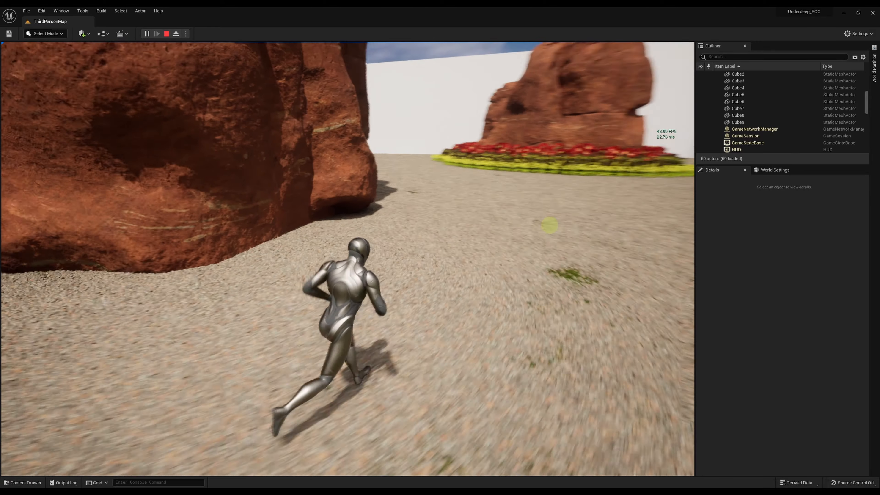
pyautogui.press('w')
pyautogui.press('d')
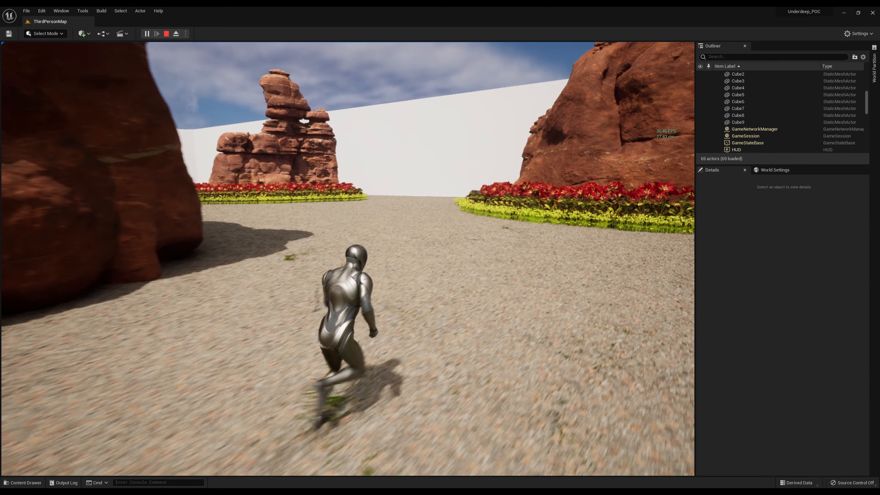
pyautogui.press('w')
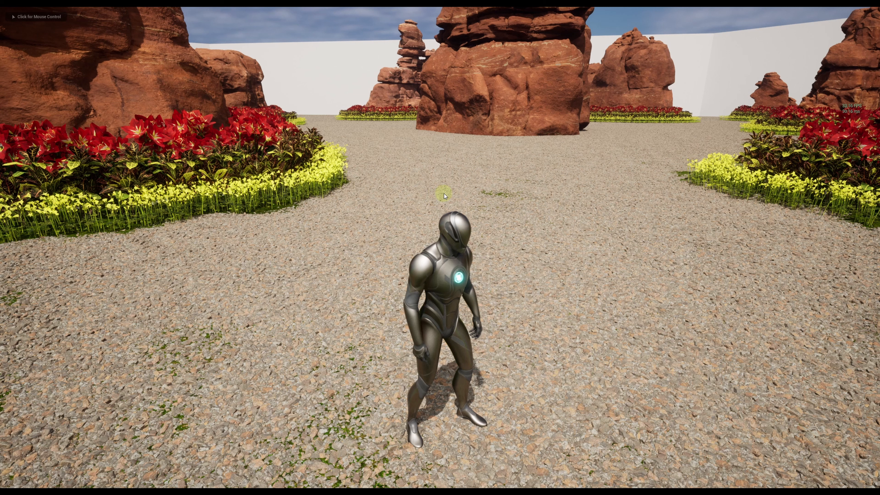
pyautogui.press('Escape')
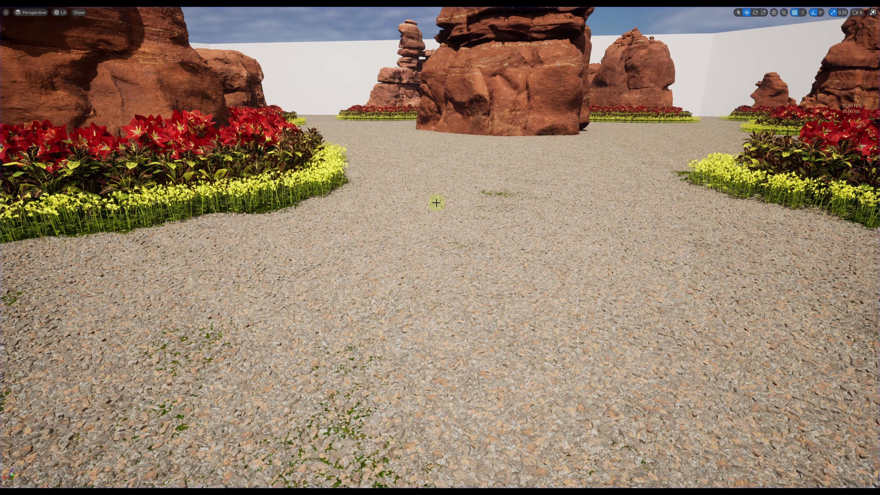
pyautogui.moveTo(435, 204); pyautogui.dragTo(431, 212, button='right')
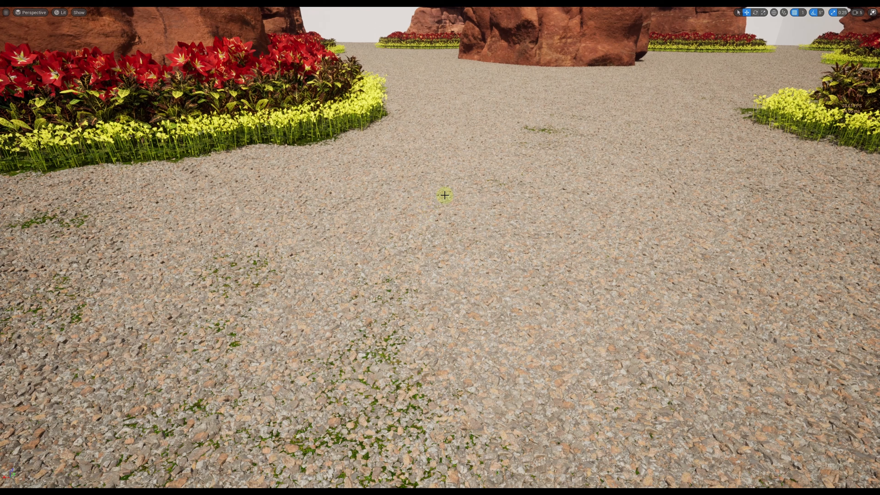
pyautogui.press('F11')
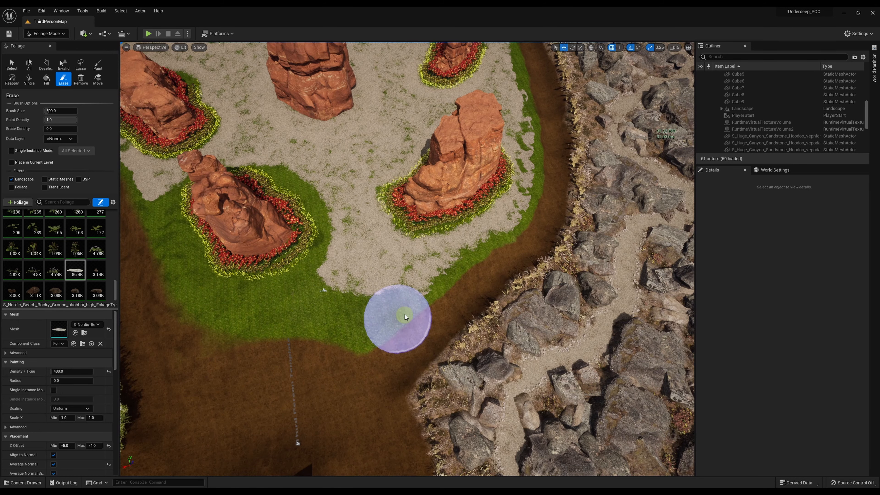
# Step: Erase the Nordic Beach Rocky Ground foliage around the flower beds with a large brush, leaving gravel paths between them
pyautogui.moveTo(406, 317); pyautogui.dragTo(488, 239)
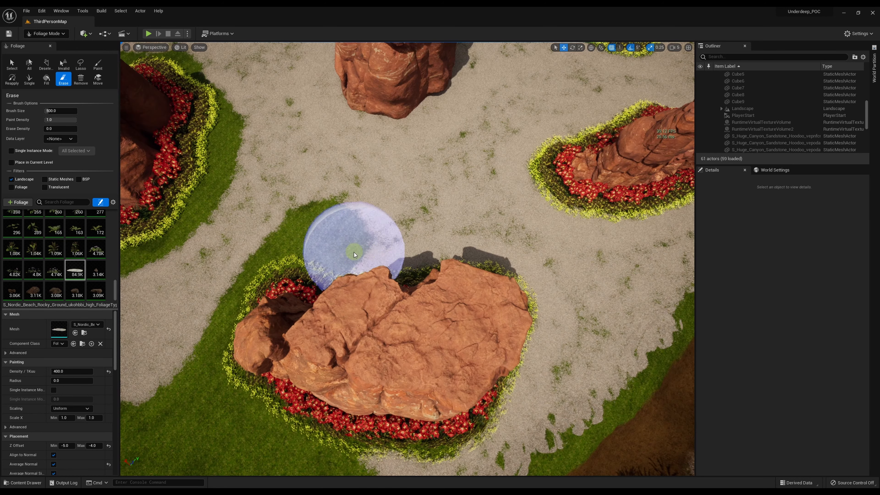
pyautogui.moveTo(354, 252)
pyautogui.mouseDown()
pyautogui.moveTo(447, 243)
pyautogui.moveTo(490, 313)
pyautogui.moveTo(430, 444)
pyautogui.mouseUp()
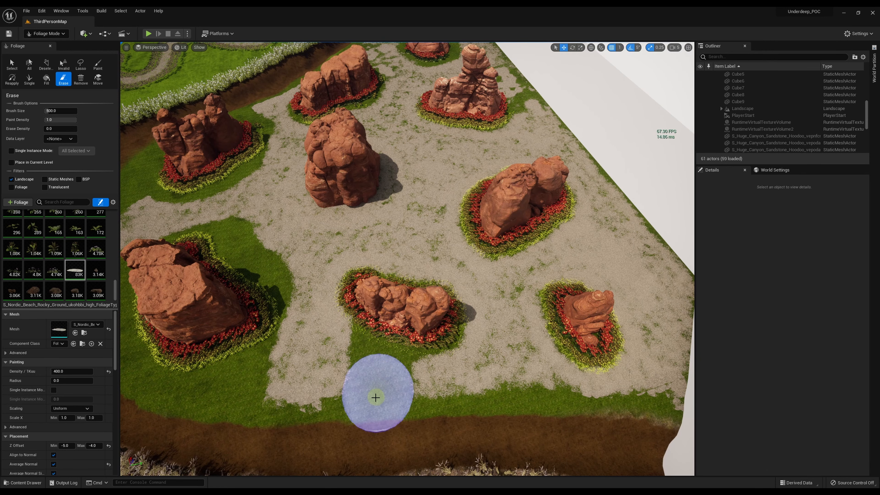
pyautogui.moveTo(376, 398)
pyautogui.mouseDown()
pyautogui.moveTo(373, 334)
pyautogui.moveTo(403, 383)
pyautogui.moveTo(444, 391)
pyautogui.moveTo(448, 319)
pyautogui.moveTo(420, 276)
pyautogui.moveTo(366, 271)
pyautogui.moveTo(448, 309)
pyautogui.mouseUp()
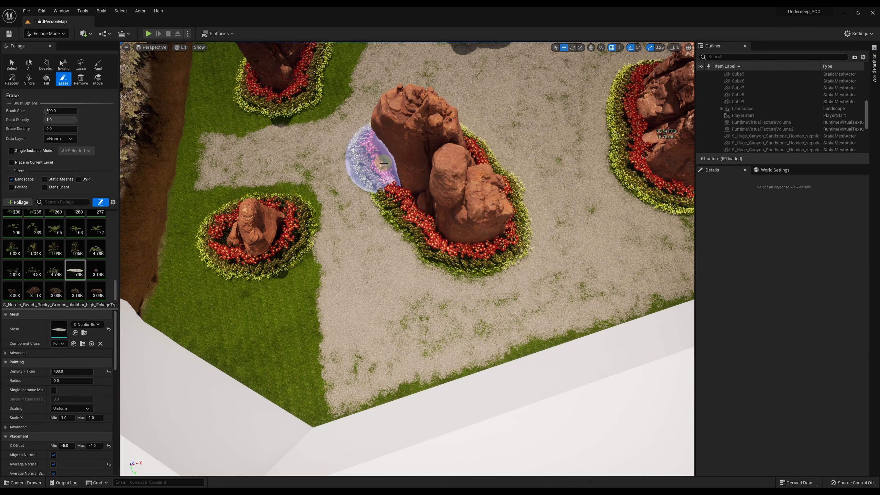
pyautogui.moveTo(373, 158)
pyautogui.mouseDown()
pyautogui.moveTo(435, 266)
pyautogui.moveTo(481, 295)
pyautogui.mouseUp()
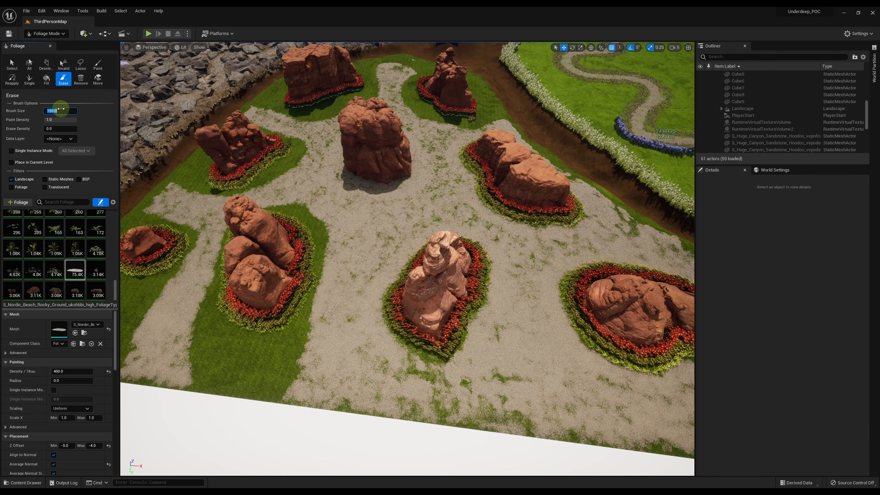
# Step: Set the foliage brush size to 150, refine the gravel path edges between the flower beds and save the level
pyautogui.press('Return')
pyautogui.moveTo(407, 354)
pyautogui.mouseDown()
pyautogui.moveTo(410, 385)
pyautogui.moveTo(444, 339)
pyautogui.moveTo(470, 256)
pyautogui.moveTo(419, 255)
pyautogui.moveTo(405, 318)
pyautogui.mouseUp()
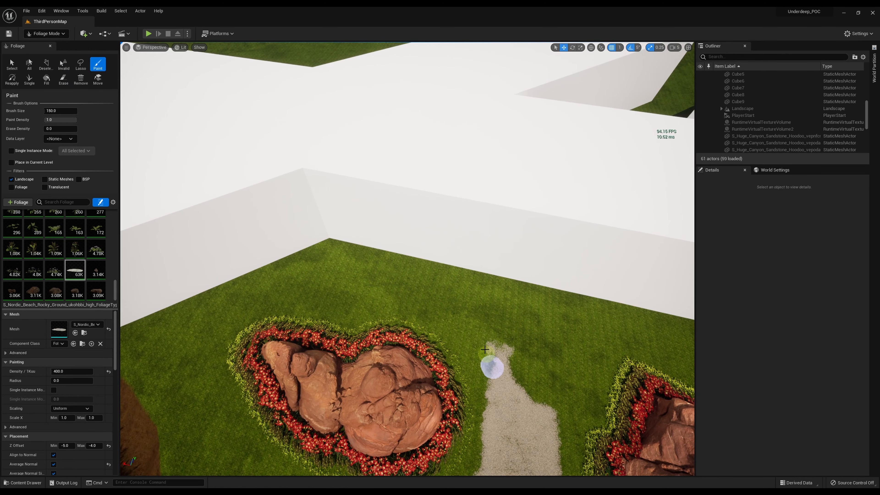
pyautogui.moveTo(491, 366)
pyautogui.mouseDown()
pyautogui.moveTo(531, 378)
pyautogui.moveTo(531, 364)
pyautogui.moveTo(464, 311)
pyautogui.moveTo(395, 285)
pyautogui.moveTo(362, 295)
pyautogui.moveTo(470, 342)
pyautogui.moveTo(370, 285)
pyautogui.moveTo(299, 264)
pyautogui.mouseUp()
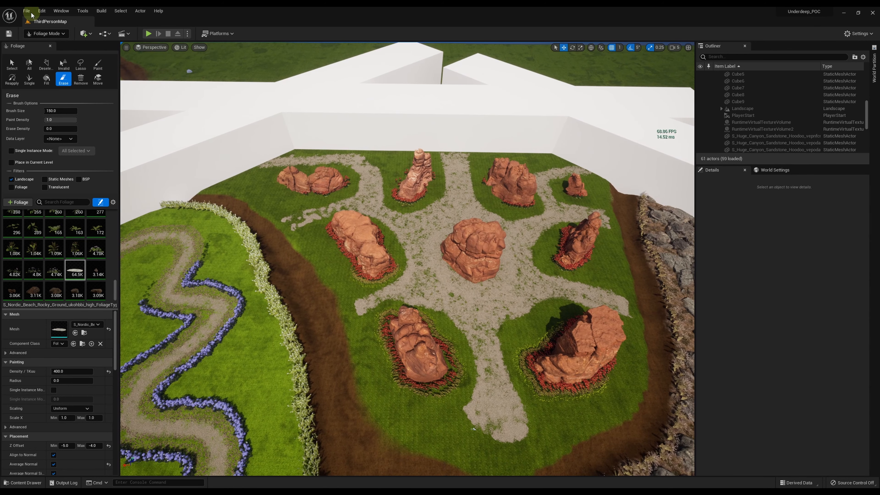
pyautogui.click(7, 32)
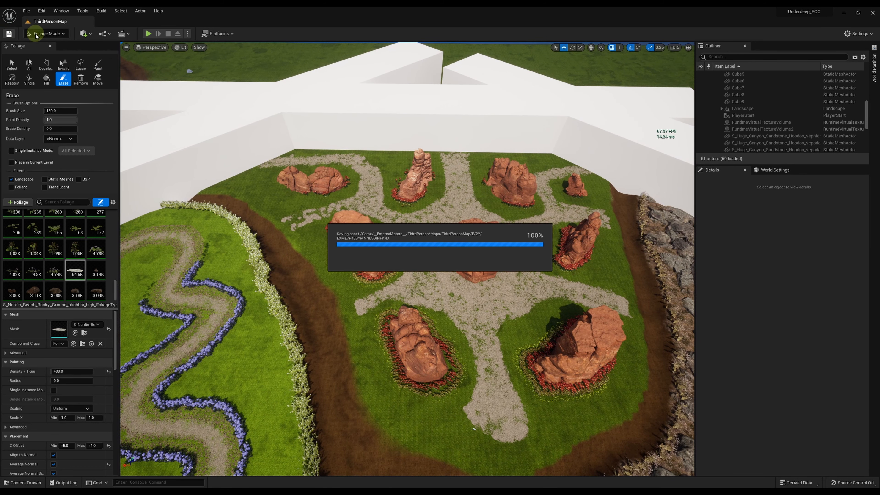
# Step: Switch to selection mode, play the level, run the character along the gravel paths past the central rock and stop
pyautogui.click(63, 36)
pyautogui.click(54, 44)
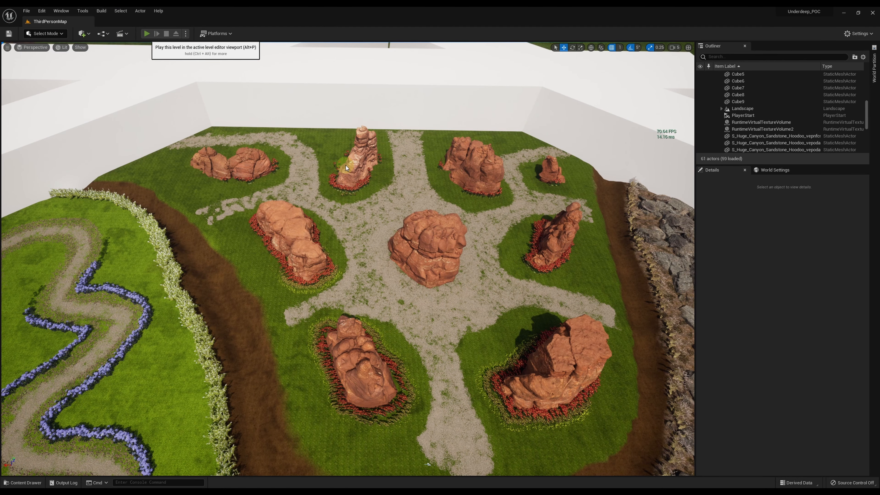
pyautogui.hotkey('alt', 'p')
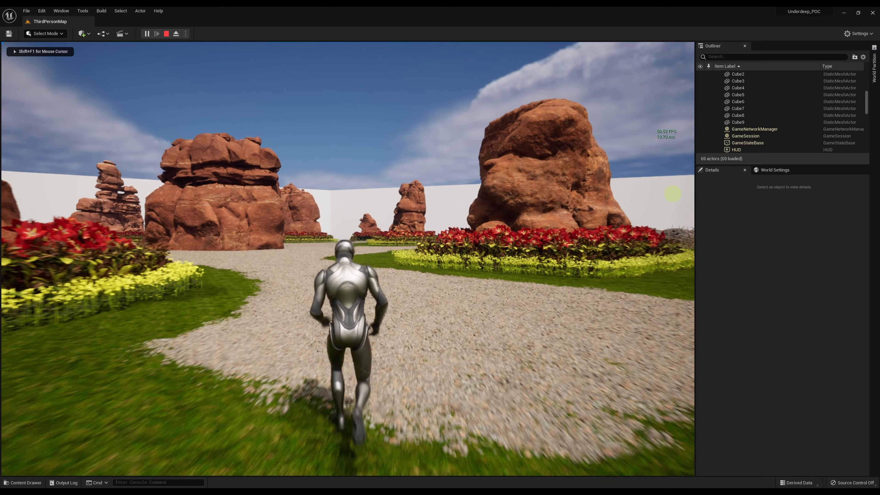
pyautogui.press('w')
pyautogui.press('space')
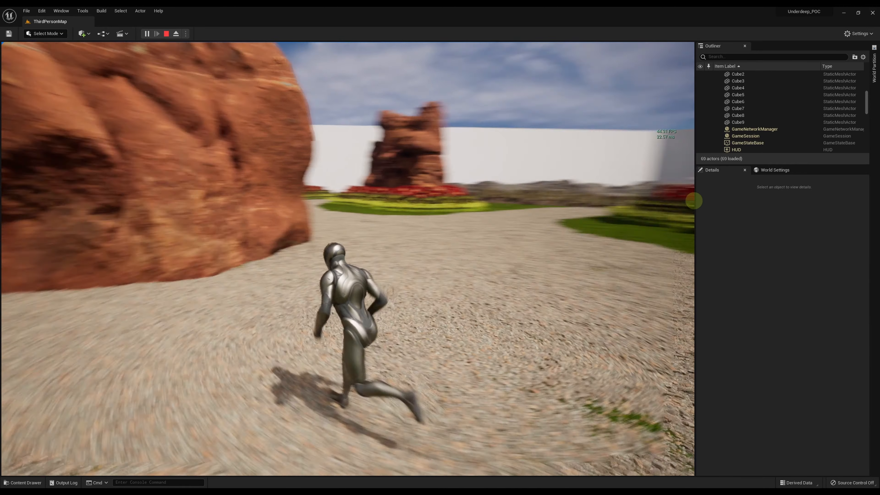
pyautogui.press('Escape')
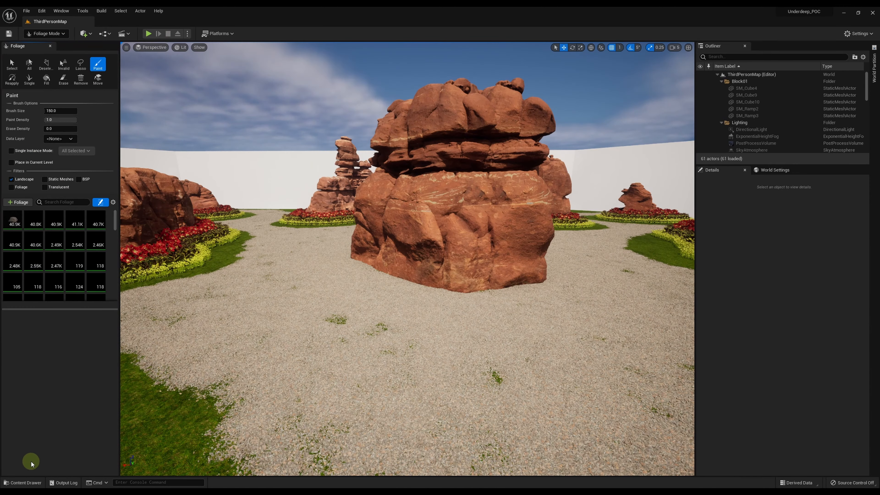
# Step: Add the six FireQuadrantPath rock foliage types from the Small_Rocks_Pack_vdkjajtiw folder to the foliage list and set the brush size to 10
pyautogui.click(24, 483)
pyautogui.click(171, 364)
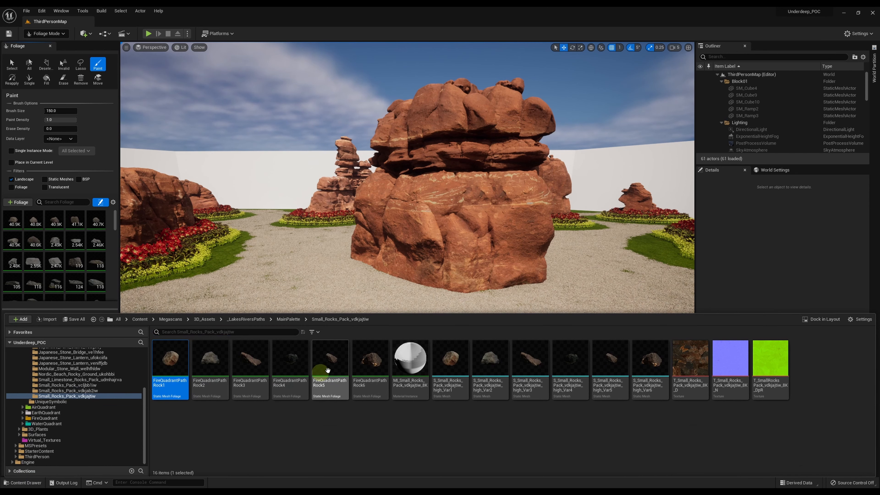
pyautogui.keyDown('shift'); pyautogui.click(369, 364); pyautogui.keyUp('shift')
pyautogui.moveTo(330, 383)
pyautogui.mouseDown()
pyautogui.moveTo(334, 360)
pyautogui.moveTo(88, 281)
pyautogui.moveTo(90, 257)
pyautogui.mouseUp()
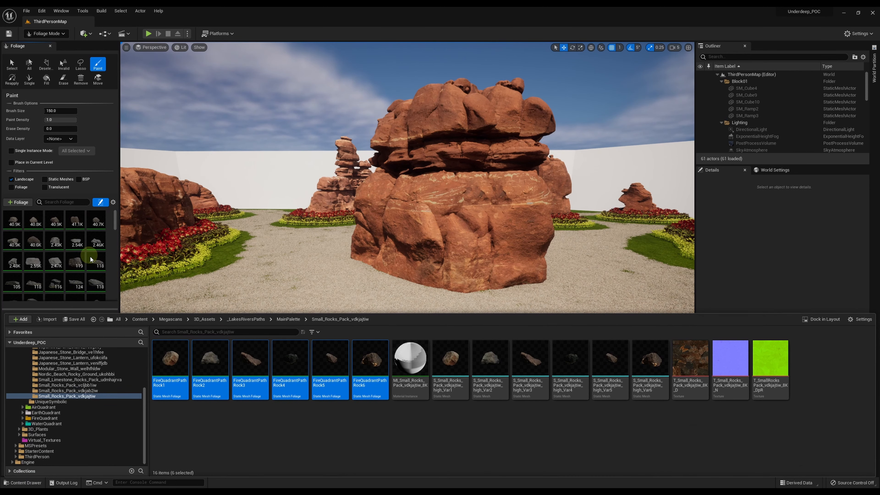
pyautogui.click(55, 109)
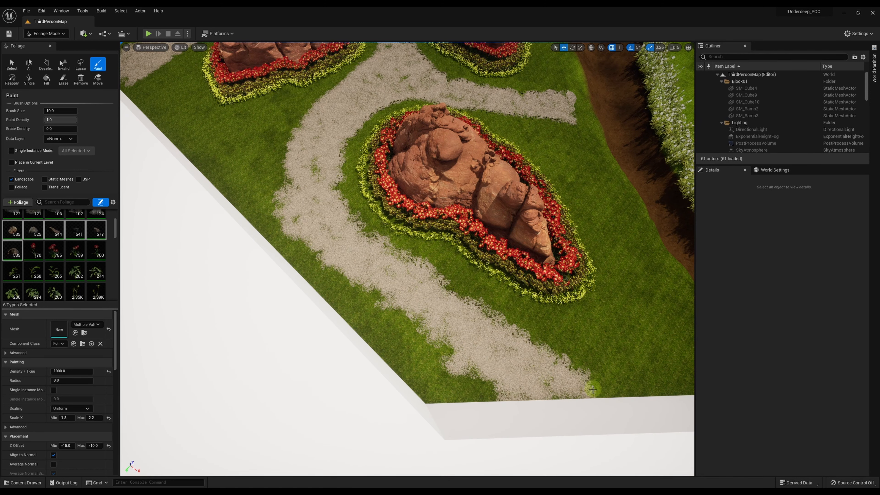
# Step: Paint small rocks along the edges where the gravel paths meet the grass around the flower beds
pyautogui.moveTo(593, 390)
pyautogui.mouseDown()
pyautogui.moveTo(482, 373)
pyautogui.moveTo(312, 256)
pyautogui.moveTo(285, 169)
pyautogui.mouseUp()
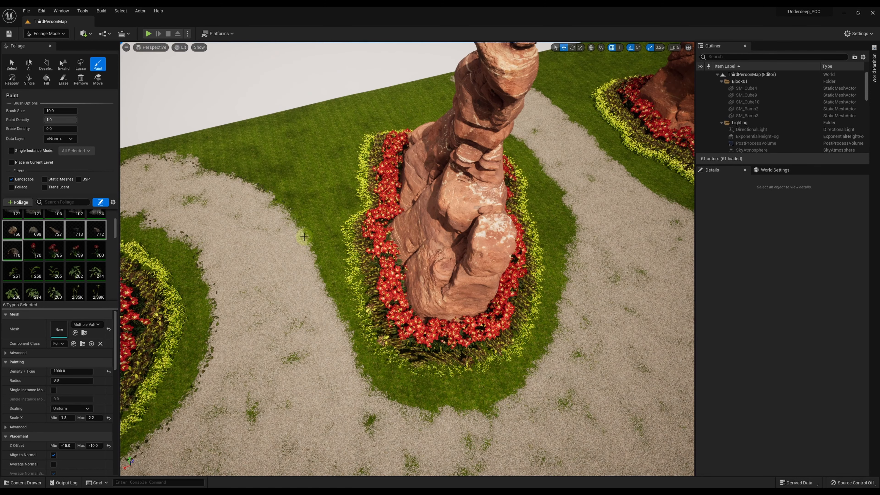
pyautogui.moveTo(305, 241)
pyautogui.mouseDown()
pyautogui.moveTo(372, 390)
pyautogui.moveTo(497, 410)
pyautogui.mouseUp()
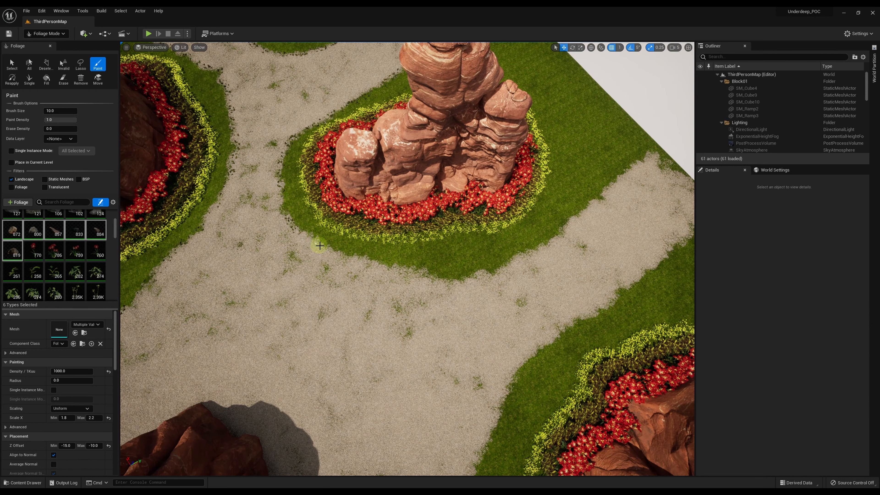
pyautogui.moveTo(319, 245)
pyautogui.mouseDown()
pyautogui.moveTo(429, 277)
pyautogui.moveTo(547, 240)
pyautogui.mouseUp()
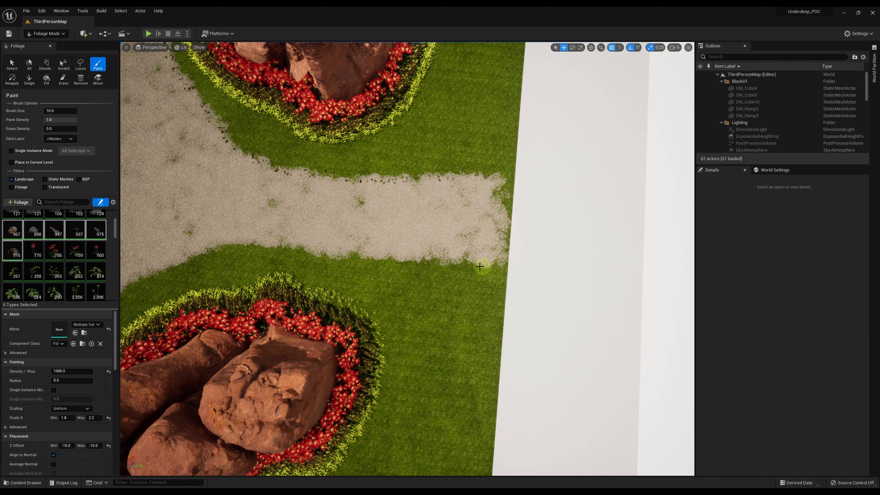
pyautogui.moveTo(480, 266); pyautogui.dragTo(327, 253)
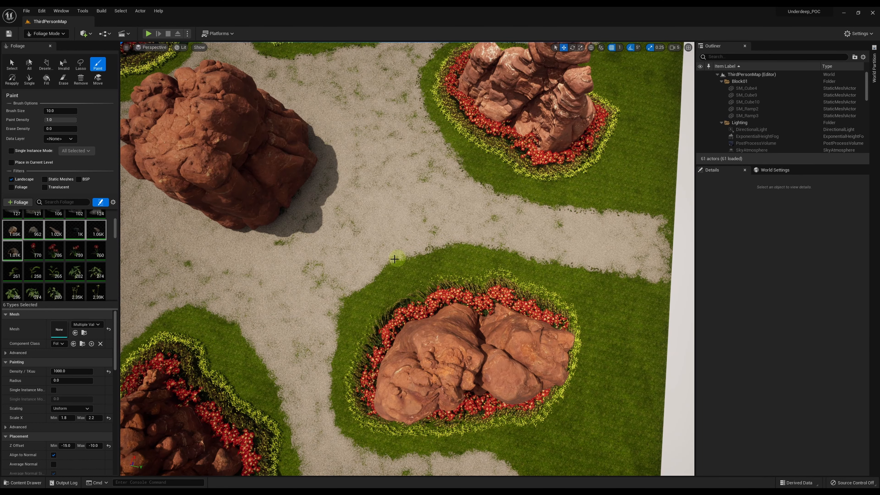
pyautogui.moveTo(398, 259); pyautogui.dragTo(336, 308)
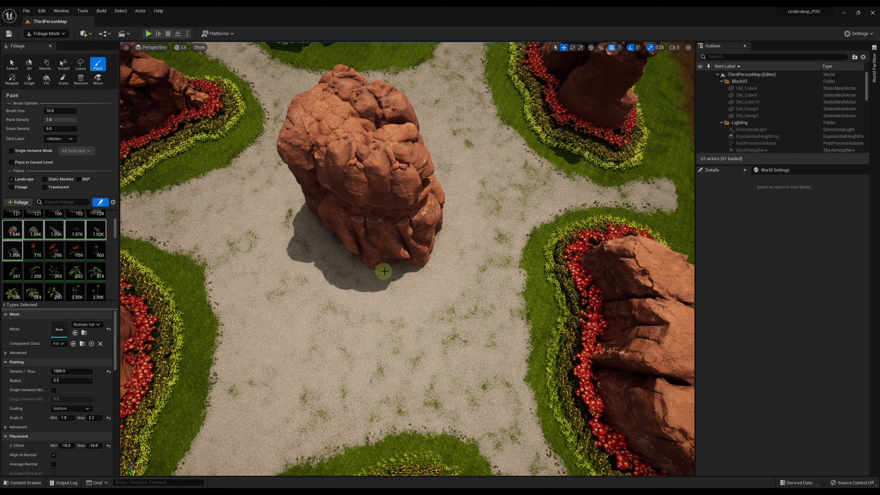
# Step: Paint small rocks around the base of the large central sandstone rock
pyautogui.moveTo(384, 271)
pyautogui.mouseDown()
pyautogui.moveTo(423, 270)
pyautogui.moveTo(444, 236)
pyautogui.mouseUp()
pyautogui.moveTo(332, 173)
pyautogui.mouseDown()
pyautogui.moveTo(417, 256)
pyautogui.moveTo(488, 283)
pyautogui.mouseUp()
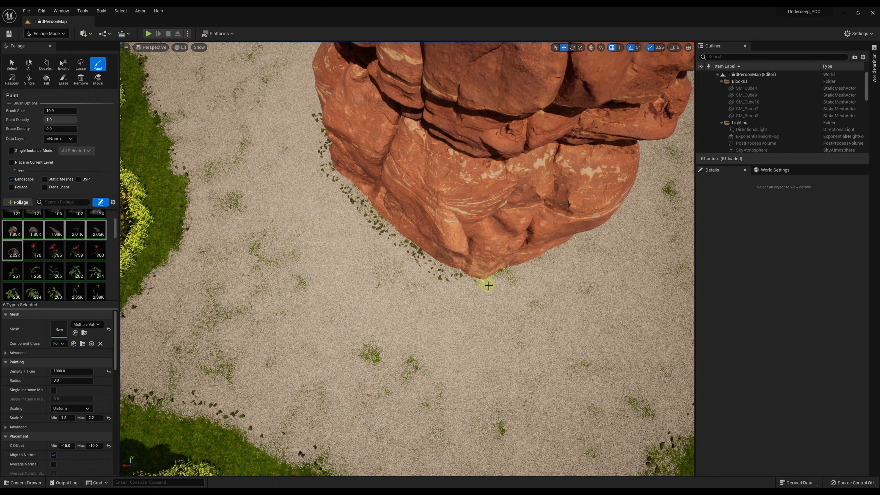
pyautogui.moveTo(487, 283); pyautogui.dragTo(533, 273)
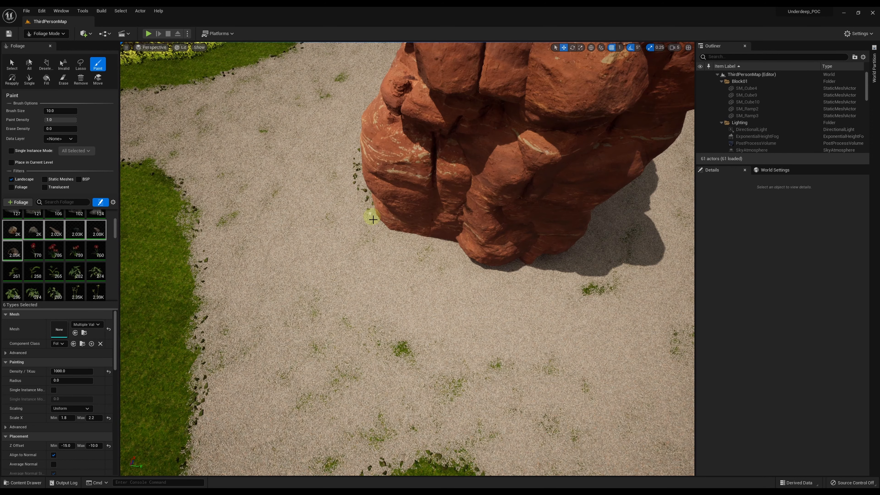
pyautogui.moveTo(368, 211)
pyautogui.mouseDown()
pyautogui.moveTo(438, 250)
pyautogui.moveTo(520, 273)
pyautogui.mouseUp()
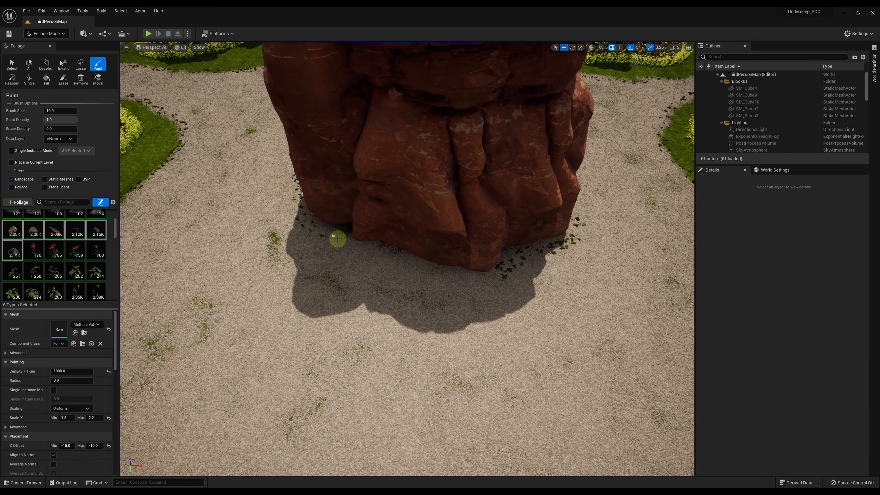
pyautogui.moveTo(336, 240); pyautogui.dragTo(415, 264)
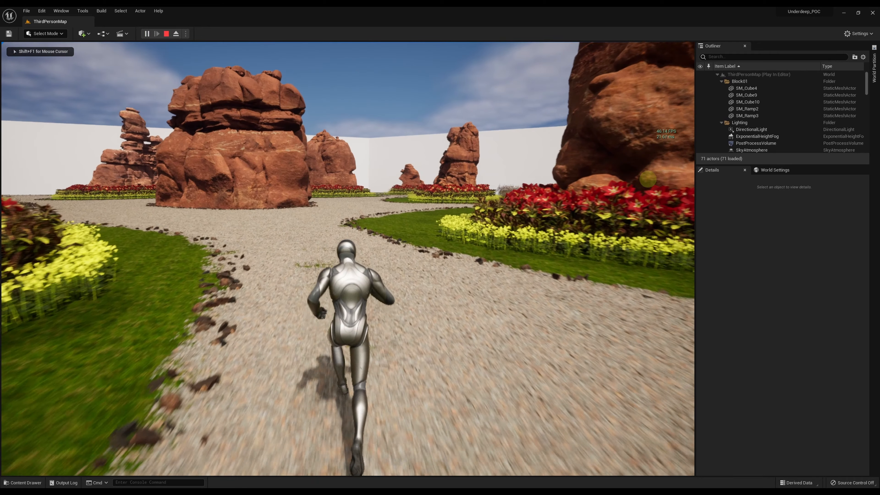
# Step: Run the character along the rock-edged gravel paths towards the central rock and end the play session
pyautogui.press('w')
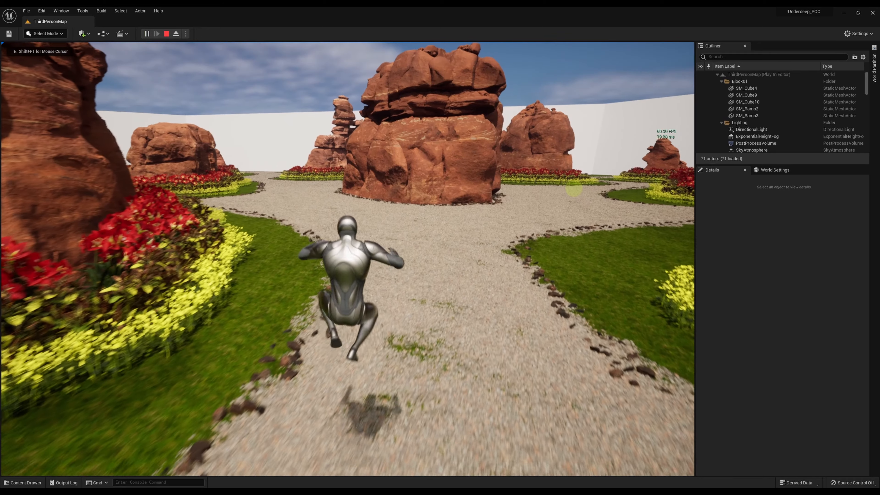
pyautogui.press('w')
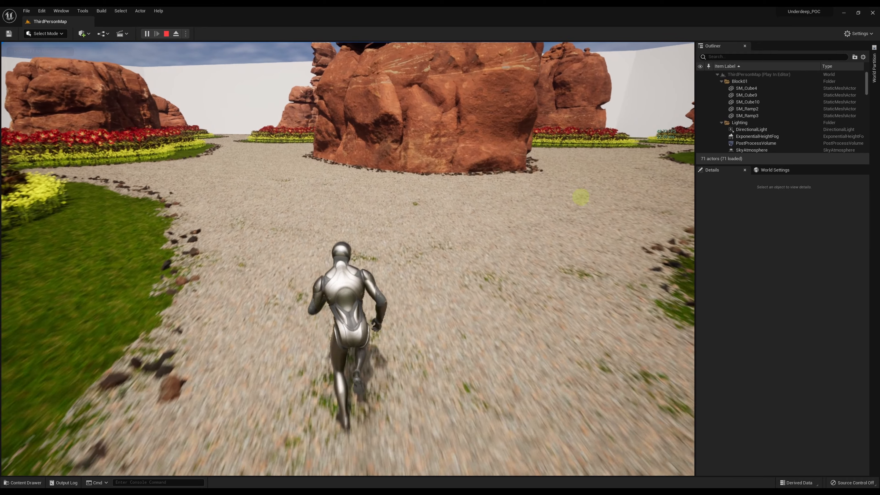
pyautogui.press('w')
pyautogui.press('Escape')
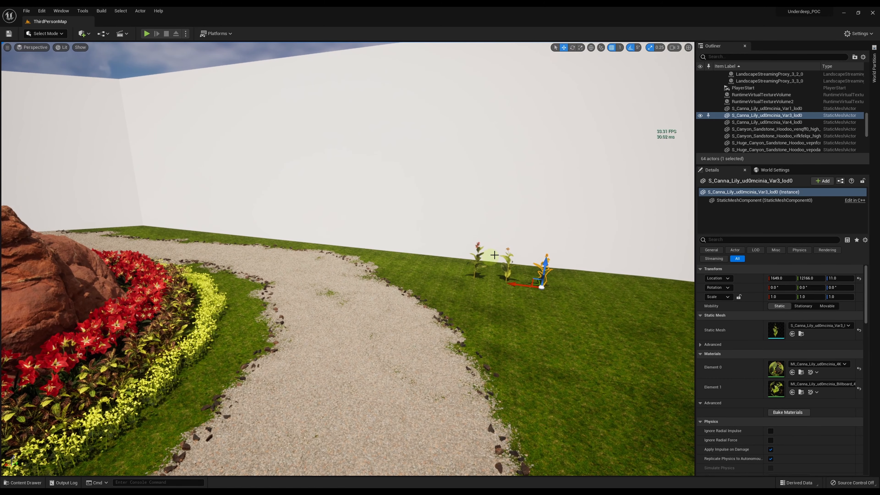
# Step: Delete the three sample Canna Lily plants, Var1, Var4 and Var3, from the grass beside the gravel path
pyautogui.click(504, 251)
pyautogui.click(506, 258)
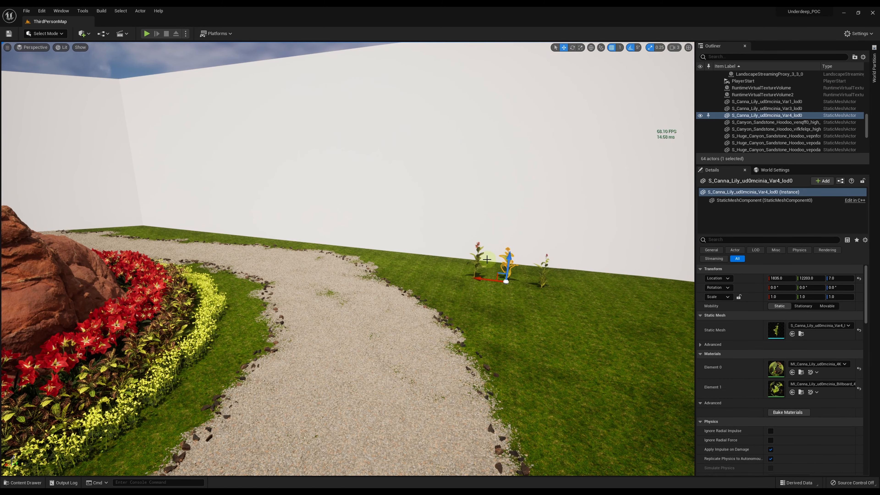
pyautogui.click(478, 260)
pyautogui.click(477, 260)
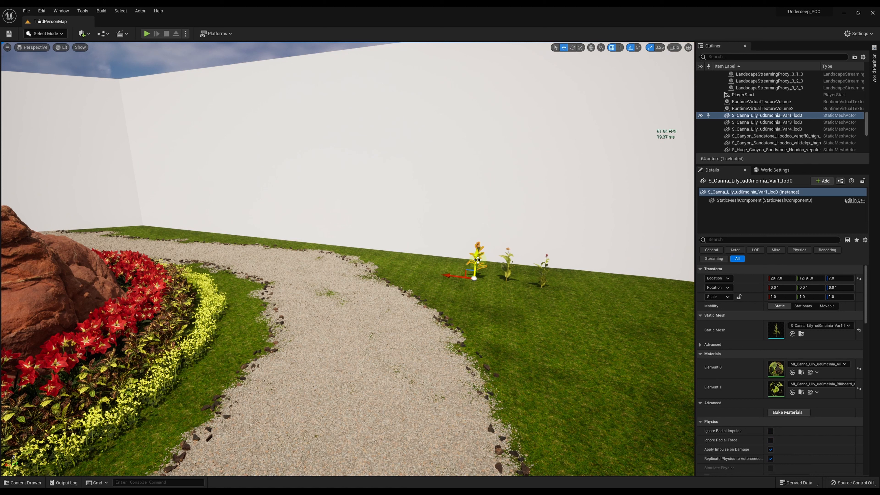
pyautogui.press('Delete')
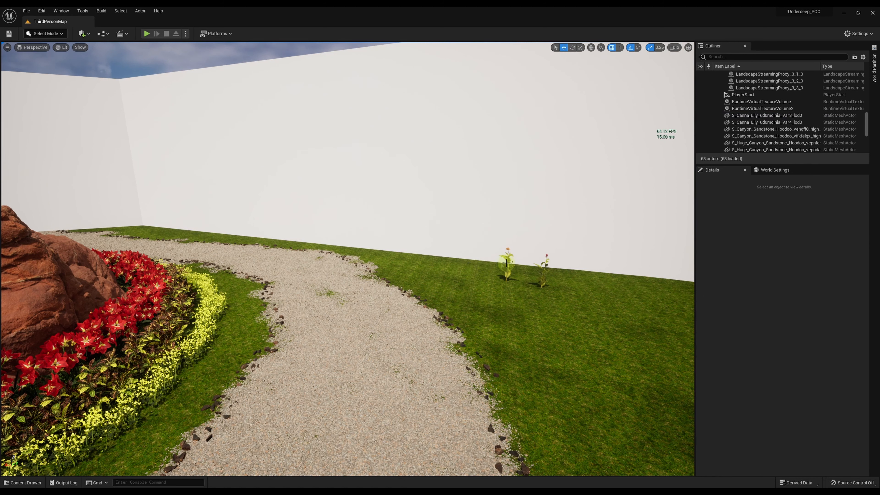
pyautogui.click(507, 263)
pyautogui.press('Delete')
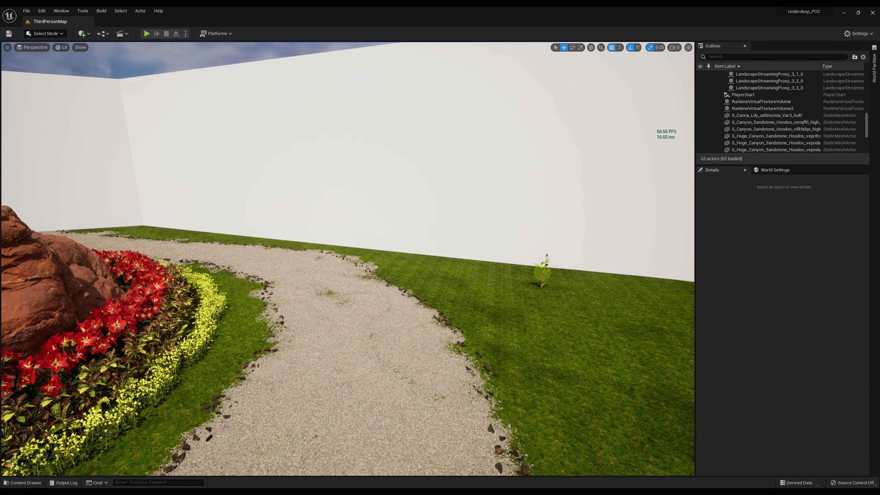
pyautogui.click(543, 272)
pyautogui.click(542, 272)
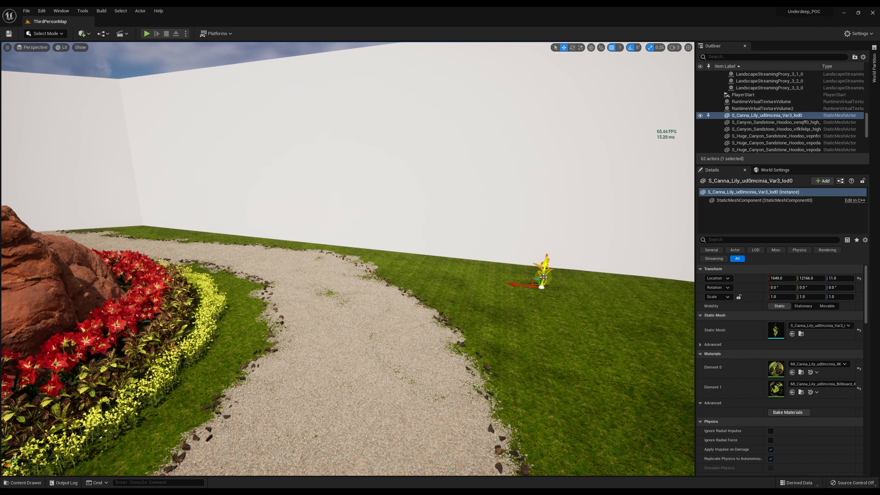
pyautogui.press('Delete')
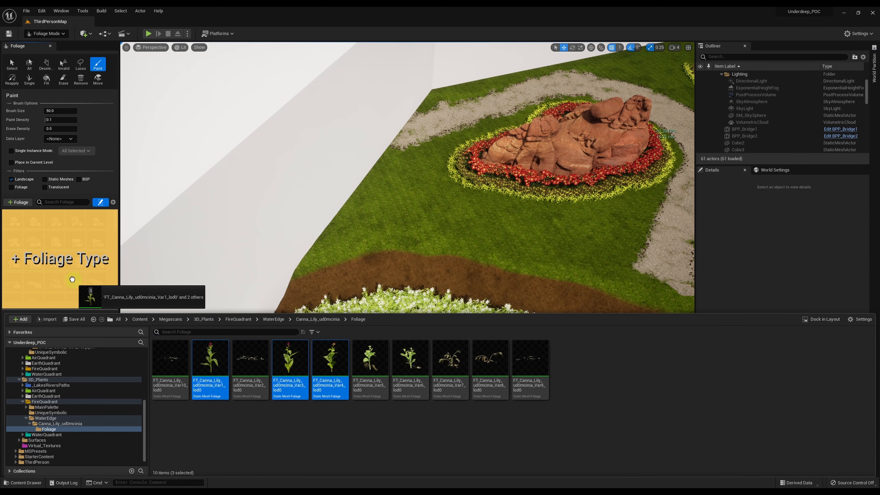
# Step: Add the Canna Lily Var1, Var3 and Var4 foliage types to the foliage list and adjust their placement settings
pyautogui.moveTo(59, 277); pyautogui.dragTo(59, 277)
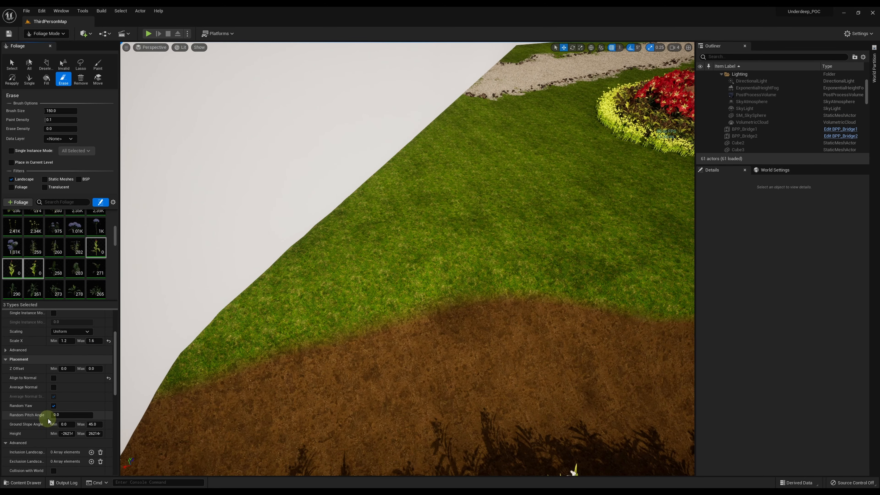
pyautogui.scroll(-2, 48, 418)
pyautogui.click(53, 386)
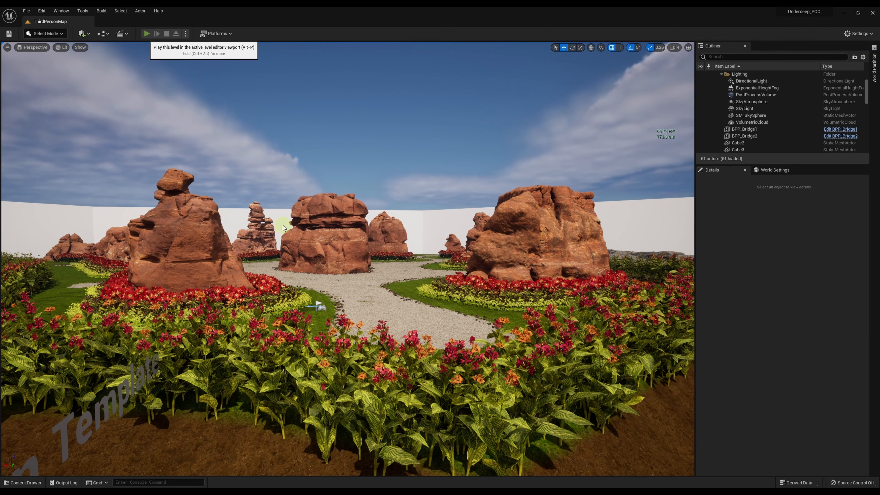
# Step: Play the level and run the character through the fire quadrant with its Canna Lily border
pyautogui.hotkey('alt', 'p')
pyautogui.press('w')
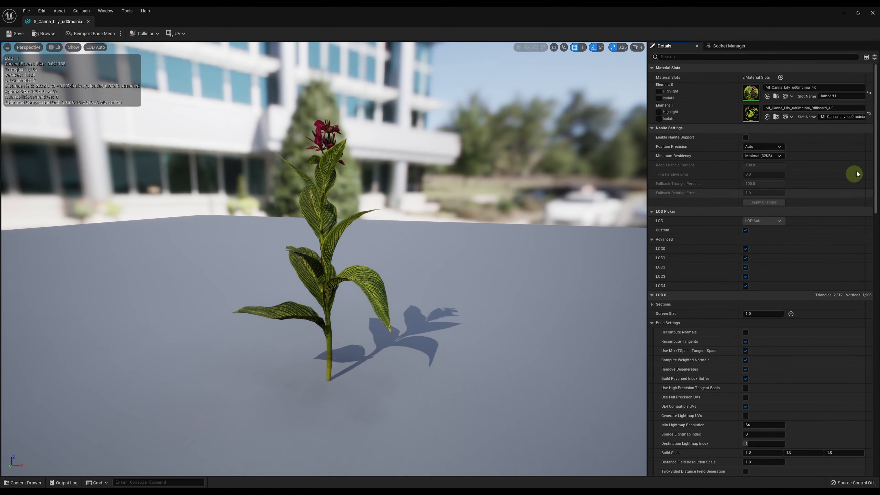
# Step: Adjust the LOD 4 screen size of the Canna Lily static mesh
pyautogui.scroll(-3, 874, 275)
pyautogui.scroll(-5, 875, 276)
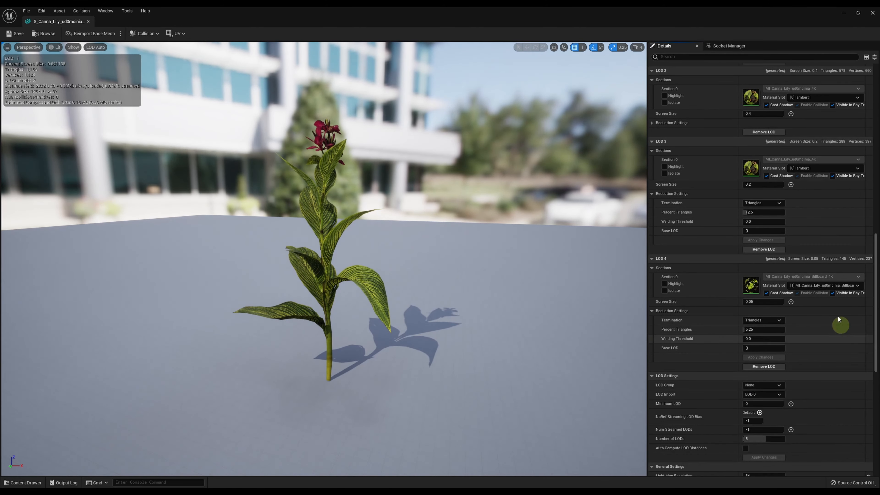
pyautogui.moveTo(767, 301); pyautogui.dragTo(770, 301)
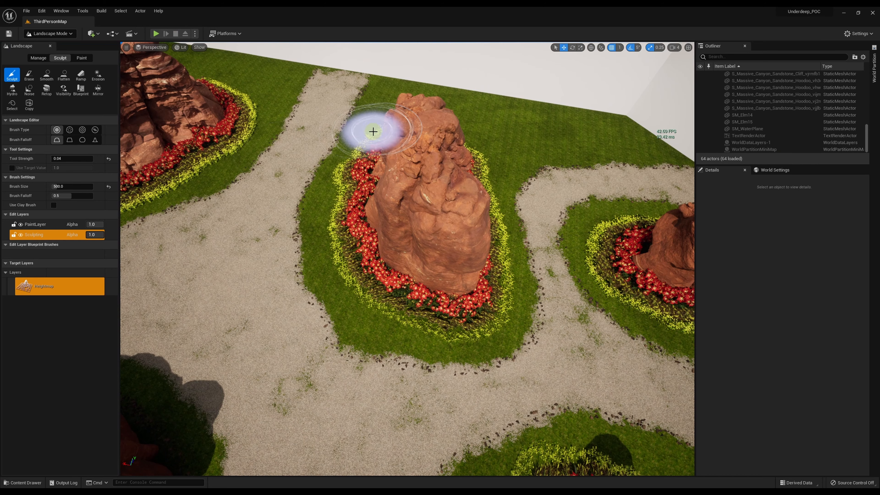
# Step: Sculpt the landscape around a sandstone rock's flower bed with tool strength 0.04 and brush size 500
pyautogui.moveTo(373, 131)
pyautogui.mouseDown()
pyautogui.moveTo(349, 232)
pyautogui.moveTo(438, 299)
pyautogui.moveTo(480, 260)
pyautogui.mouseUp()
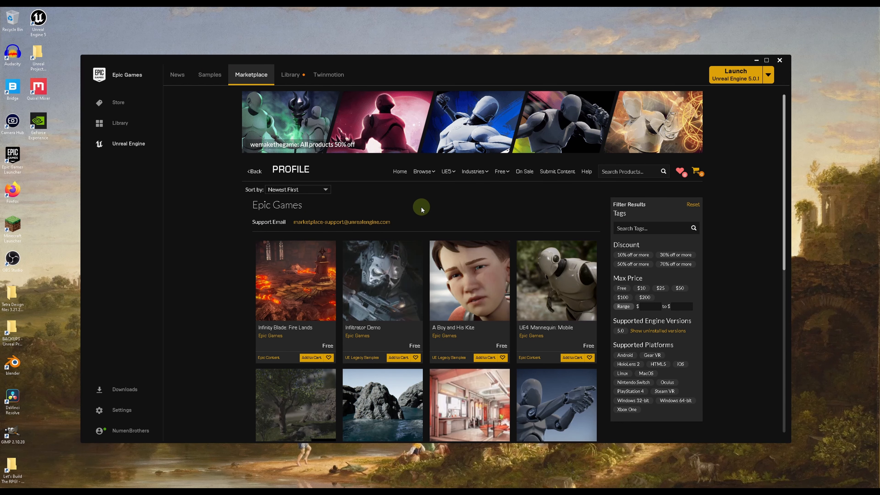
# Step: In the Epic Games Launcher, browse Epic Games' marketplace products and add the Open World Demo Collection to the Underdeep_POC rehearsal copy project
pyautogui.scroll(-1, 422, 207)
pyautogui.scroll(-5, 401, 208)
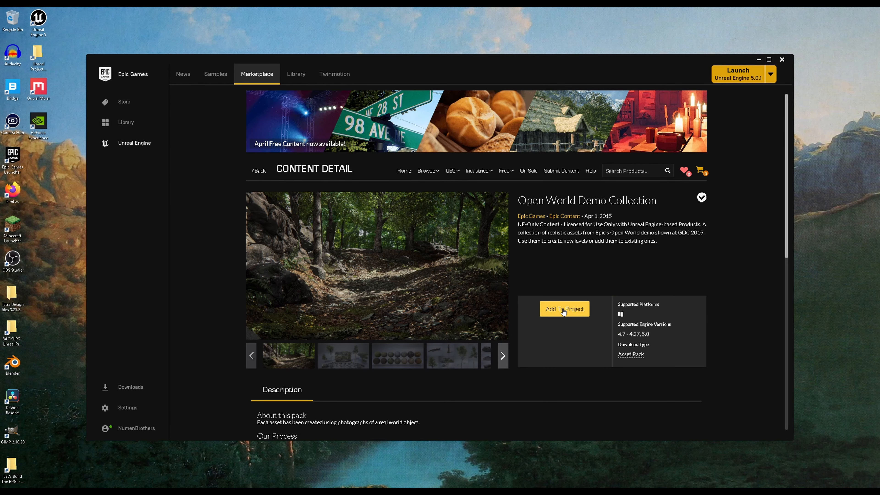
pyautogui.click(565, 310)
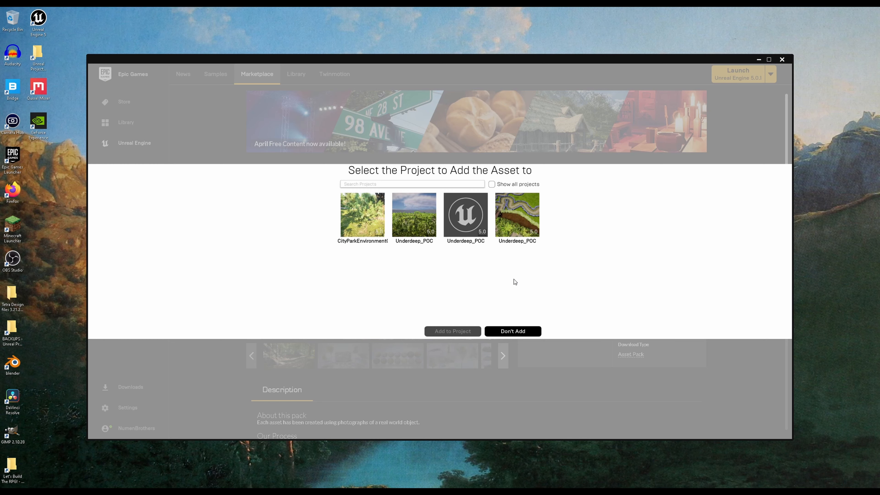
pyautogui.click(464, 218)
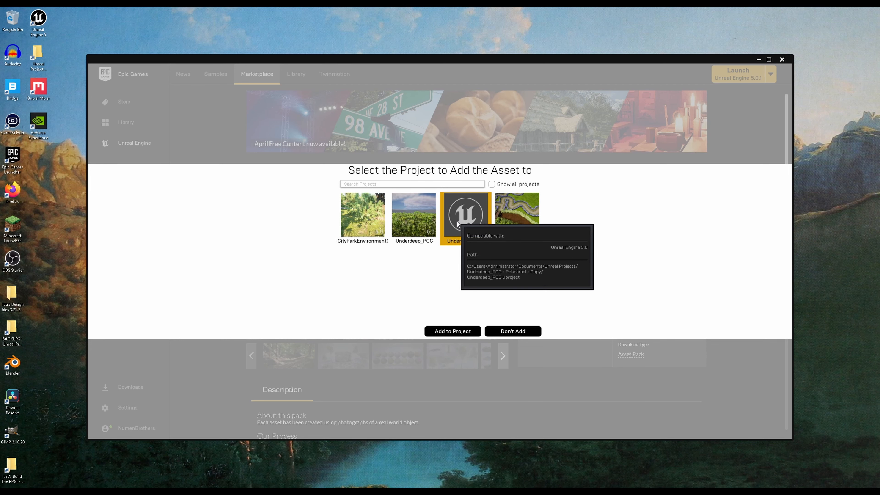
pyautogui.click(458, 332)
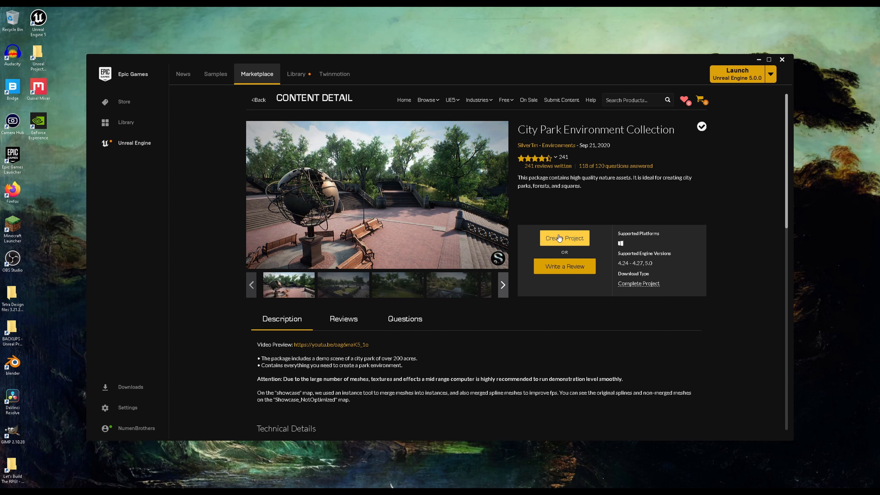
# Step: Create a project from the City Park Environment Collection and open it to look around the Showcase level
pyautogui.click(561, 238)
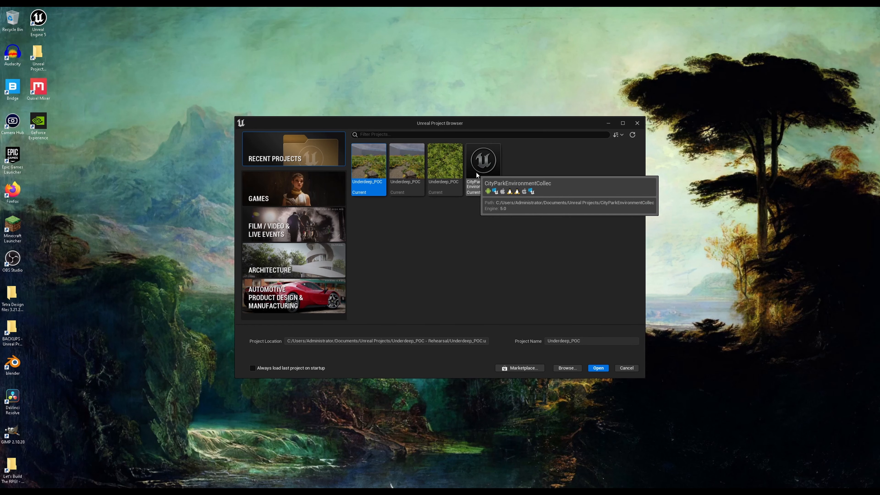
pyautogui.click(472, 186)
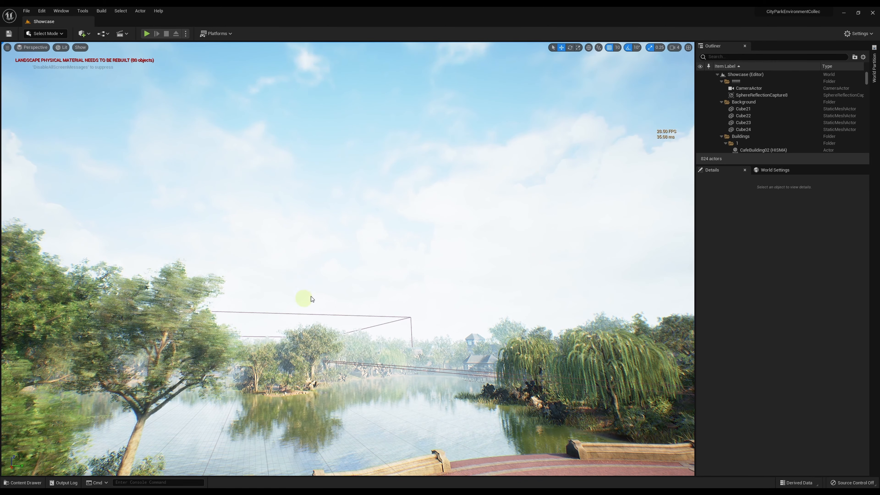
pyautogui.moveTo(380, 262); pyautogui.dragTo(417, 301, button='right')
pyautogui.press('w')
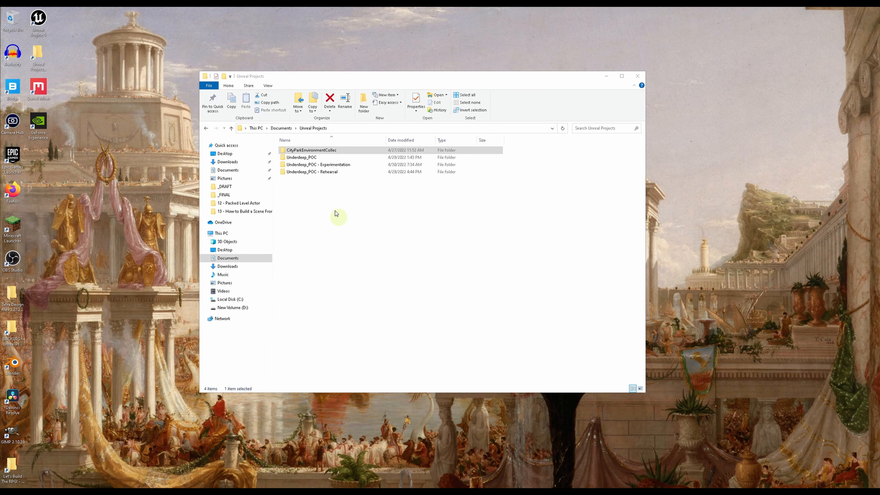
# Step: Copy the Materials, Meshes, Particles, Sound and Textures folders from the CityParkEnvironmentCollec project's Content/CityPark folder
pyautogui.click(308, 152)
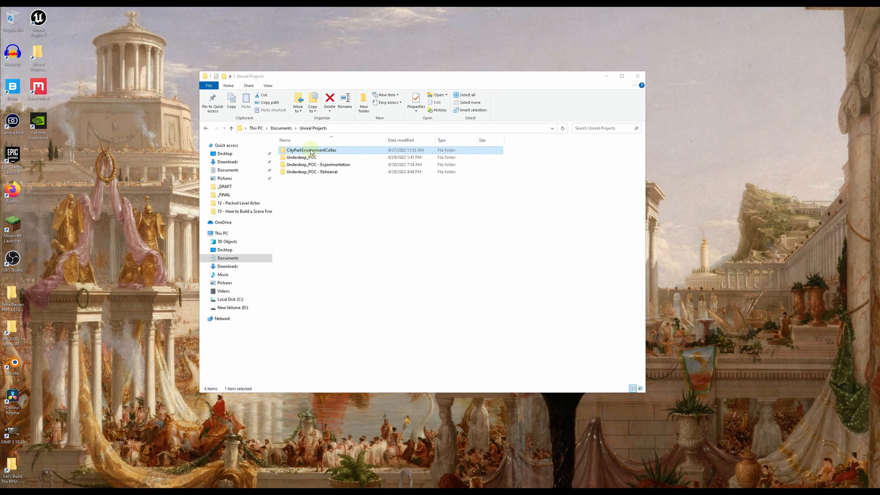
pyautogui.doubleClick(311, 151)
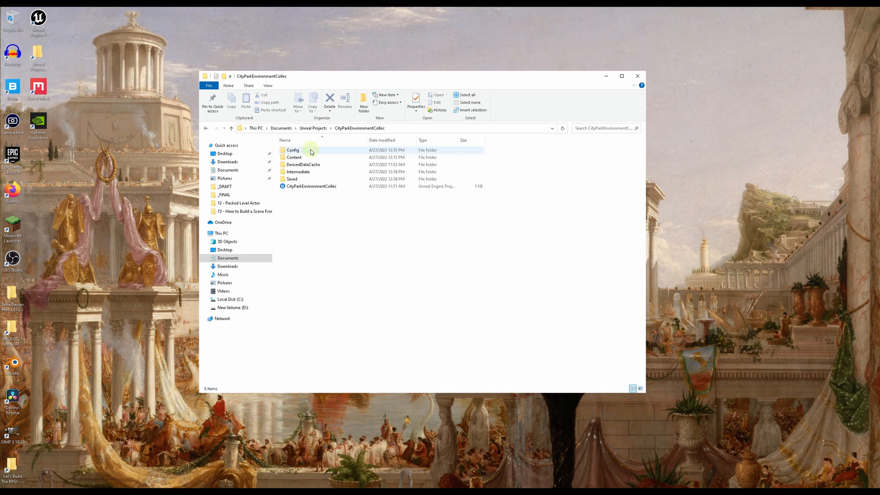
pyautogui.doubleClick(299, 157)
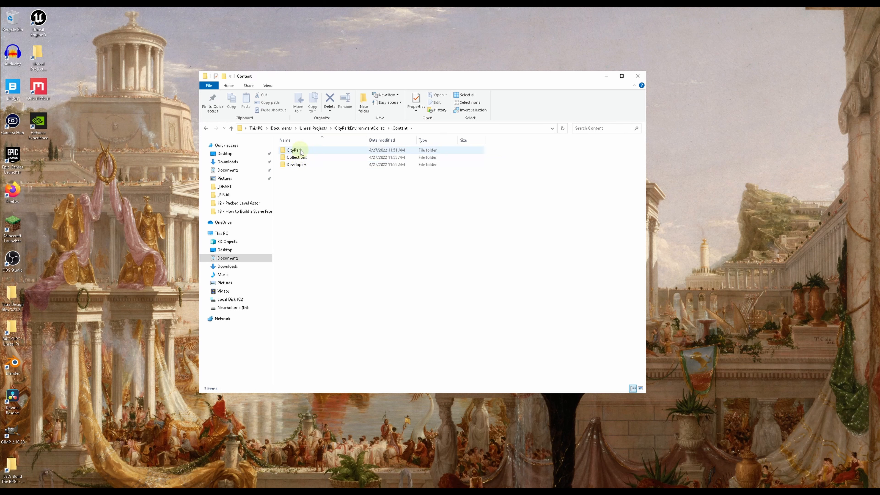
pyautogui.doubleClick(300, 151)
pyautogui.click(295, 164)
pyautogui.keyDown('shift'); pyautogui.click(294, 193); pyautogui.keyUp('shift')
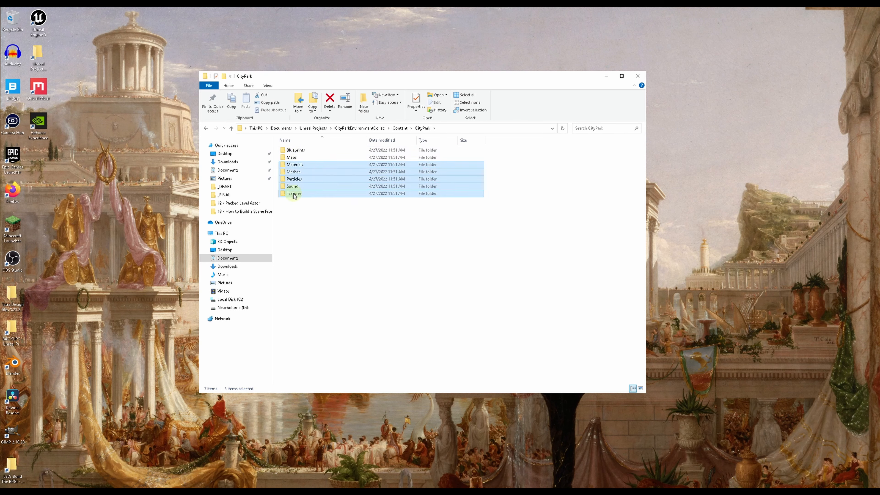
pyautogui.rightClick(291, 181)
pyautogui.click(314, 261)
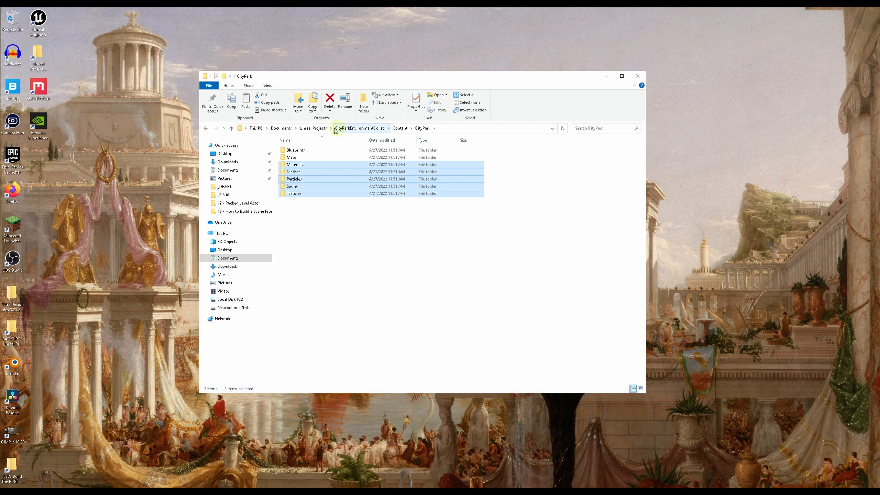
# Step: Create a CityPark folder in the Content folder of Underdeep_POC - Rehearsal and paste the copied asset folders into it
pyautogui.click(320, 129)
pyautogui.doubleClick(303, 172)
pyautogui.doubleClick(294, 158)
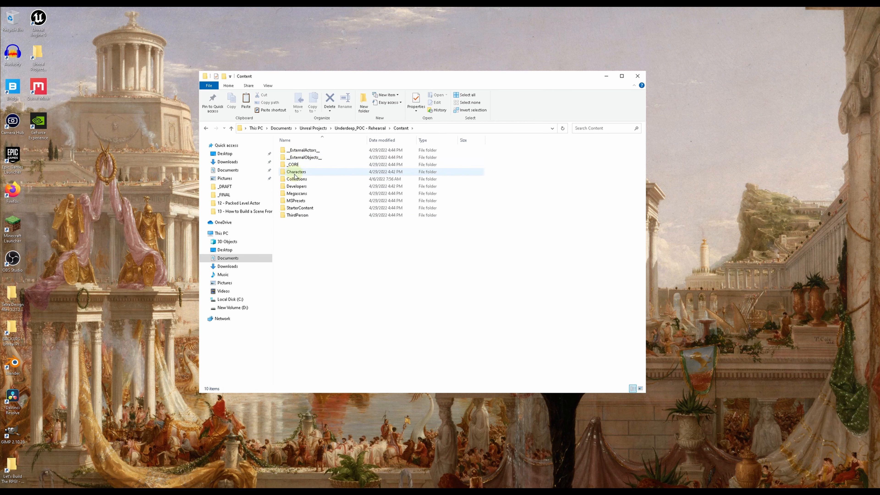
pyautogui.rightClick(297, 236)
pyautogui.moveTo(314, 328)
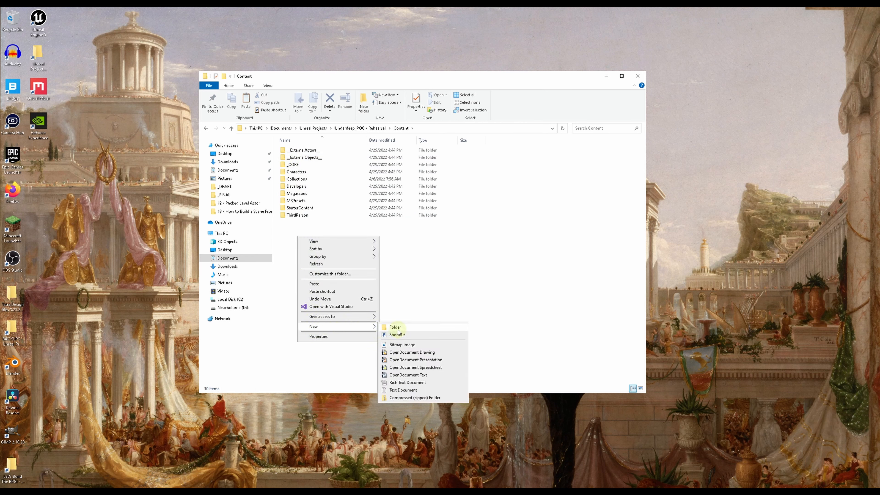
pyautogui.click(398, 329)
pyautogui.write('CityPark')
pyautogui.press('Return')
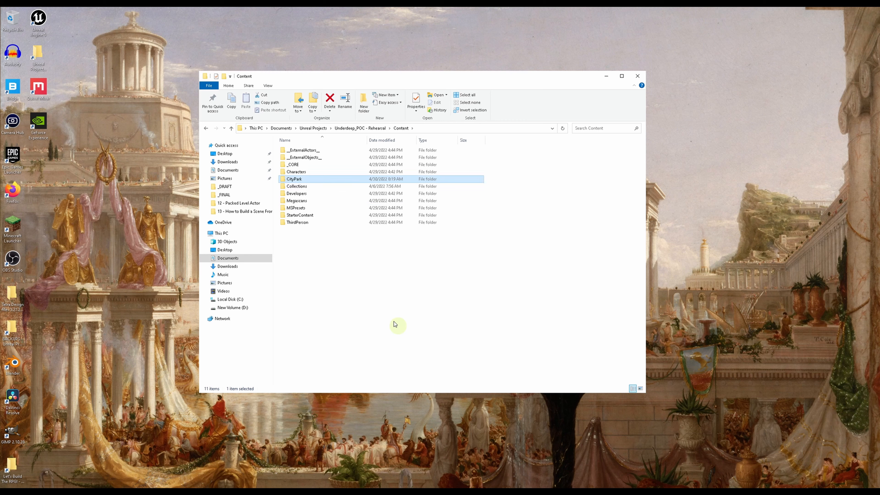
pyautogui.doubleClick(294, 180)
pyautogui.rightClick(300, 196)
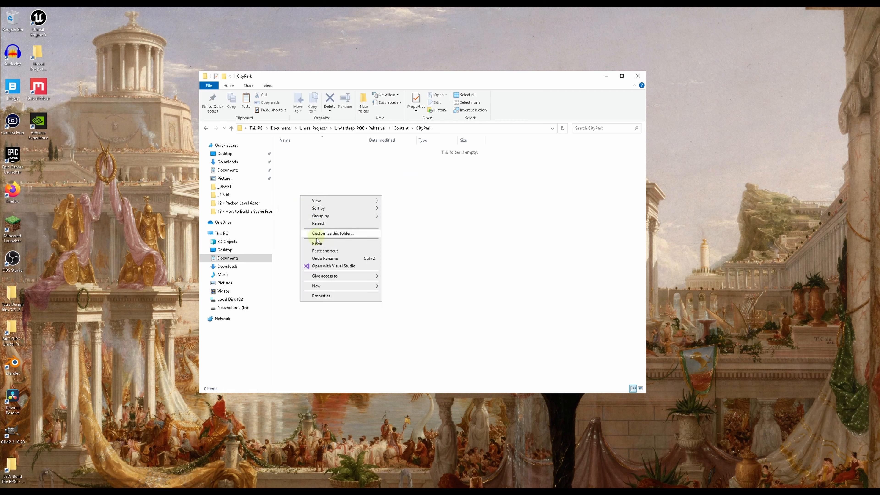
pyautogui.click(317, 244)
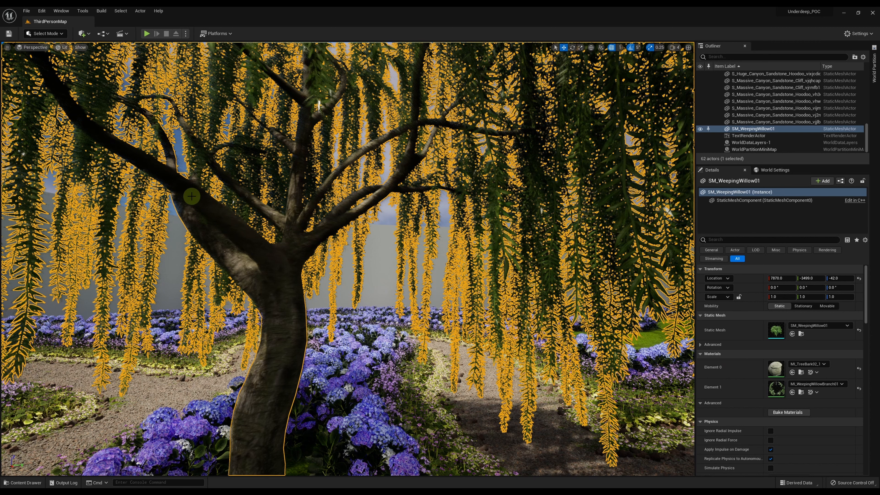
# Step: Open the weeping willow's MI_WeepingWillowBranch01 material instance and set its desaturation to a negative value
pyautogui.scroll(-3, 777, 292)
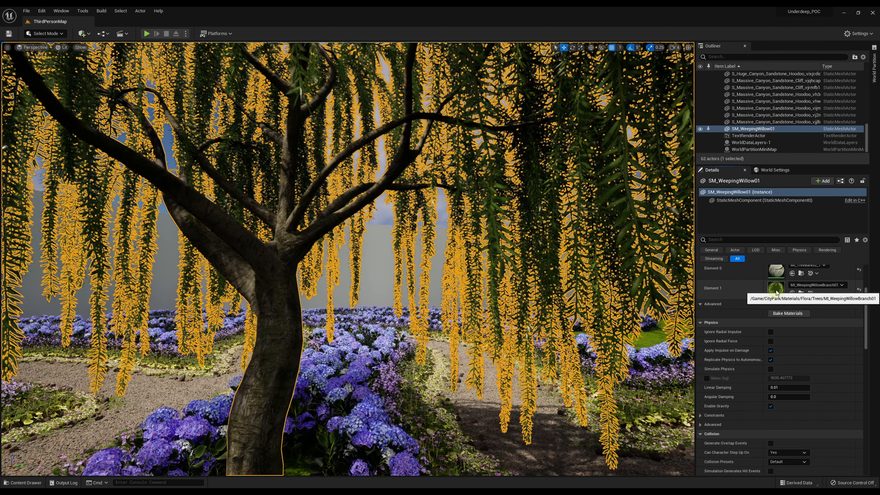
pyautogui.doubleClick(776, 289)
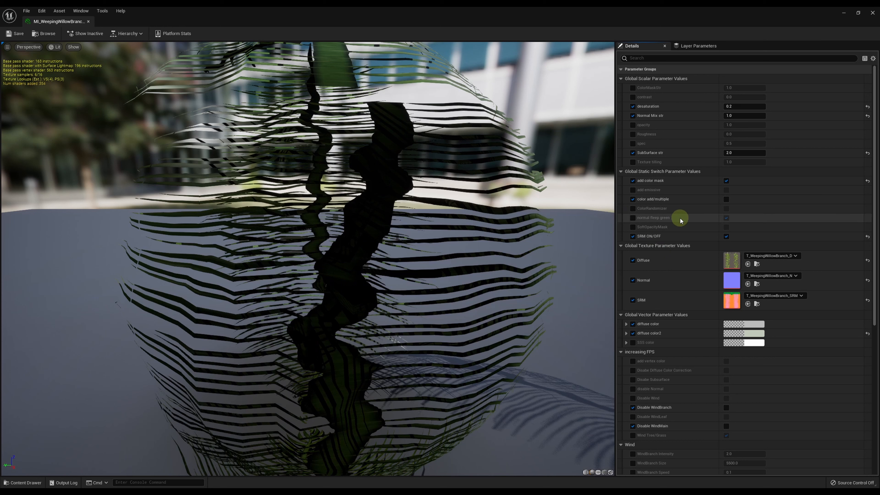
pyautogui.click(733, 107)
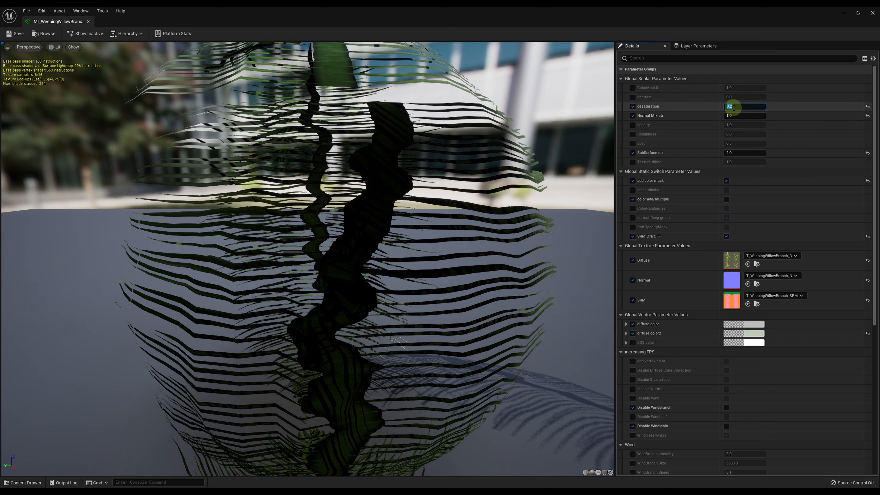
pyautogui.write('-0')
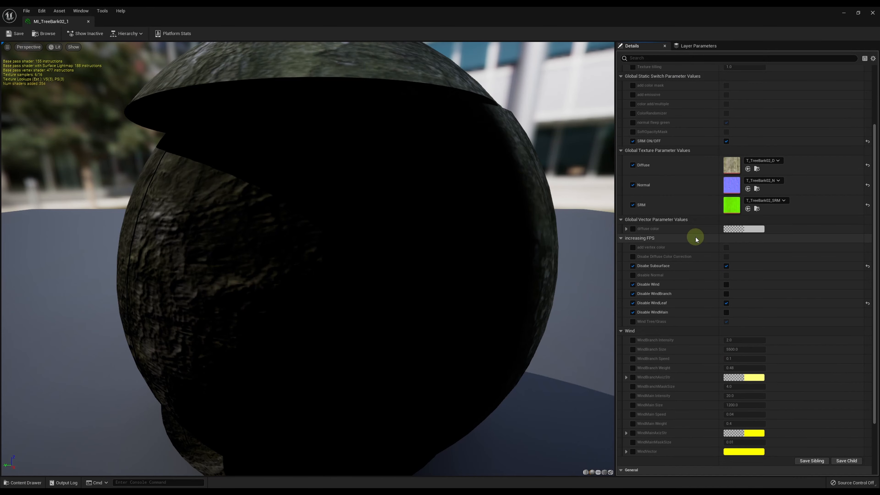
# Step: In the MI_TreeBark02_1 material instance, override WindBranch Intensity with 1 and WindBranch Size with 2750
pyautogui.scroll(-3, 696, 237)
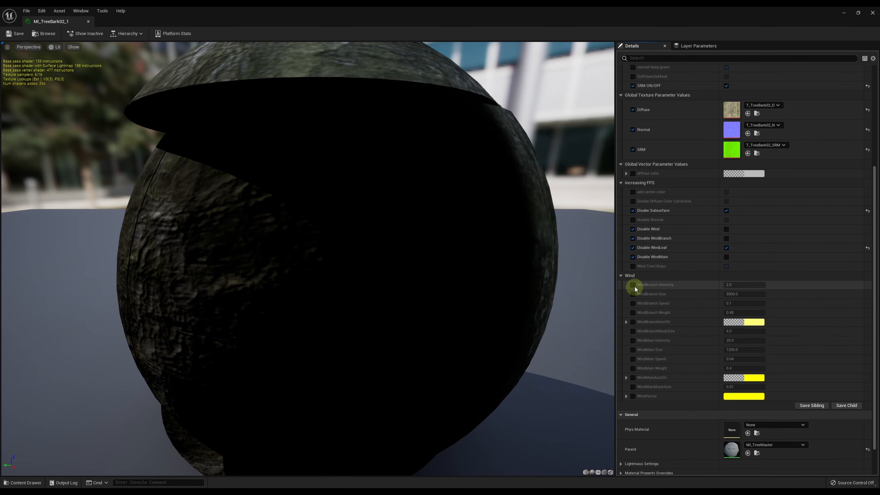
pyautogui.click(633, 285)
pyautogui.click(732, 284)
pyautogui.write('1')
pyautogui.press('Return')
pyautogui.click(633, 294)
pyautogui.click(752, 295)
pyautogui.write('2750')
pyautogui.press('Return')
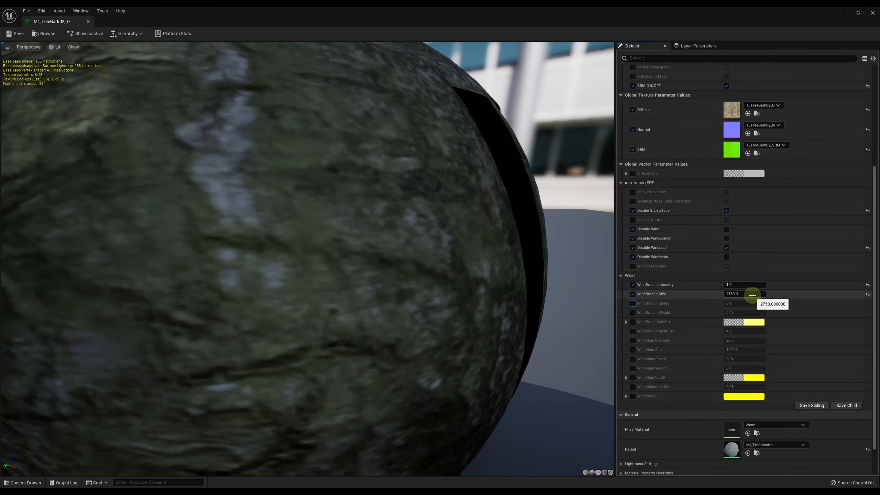
pyautogui.click(633, 303)
pyautogui.click(733, 304)
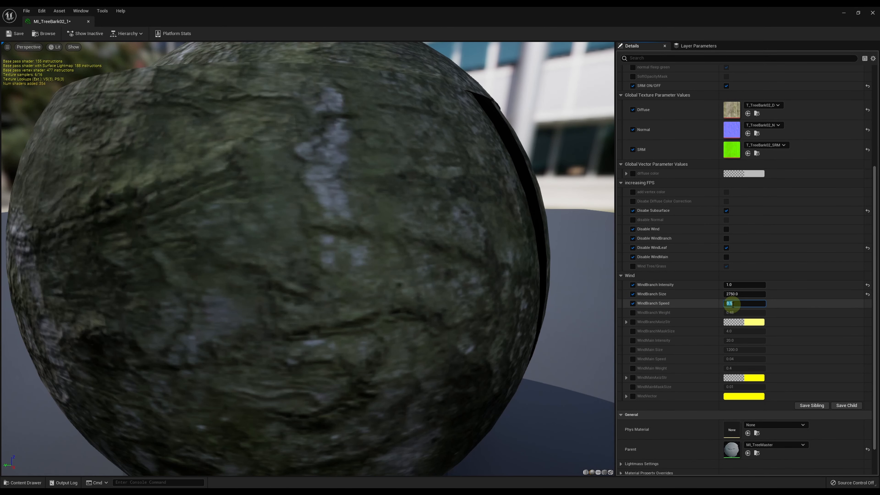
pyautogui.click(633, 303)
# Step: Override the bark material's WindMain Intensity with 10 and WindMain Size with 600
pyautogui.click(633, 340)
pyautogui.click(741, 340)
pyautogui.write('10')
pyautogui.press('Tab')
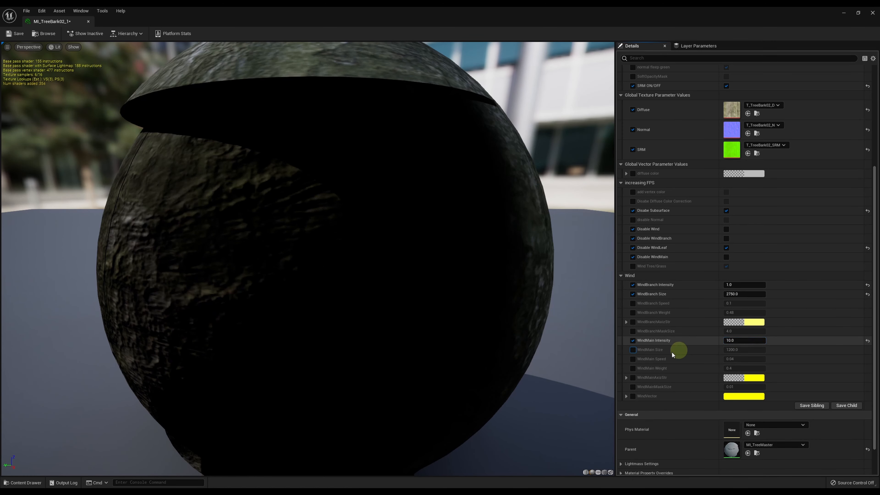
pyautogui.click(633, 349)
pyautogui.click(732, 350)
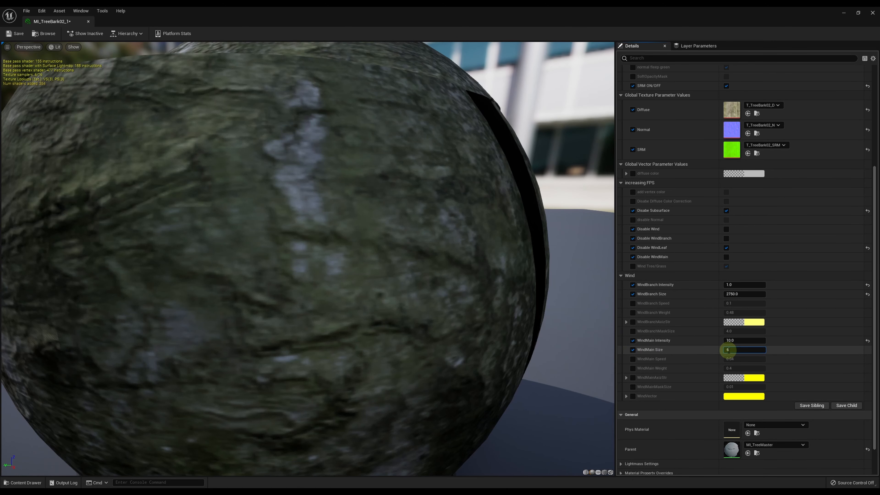
pyautogui.write('600')
pyautogui.press('Tab')
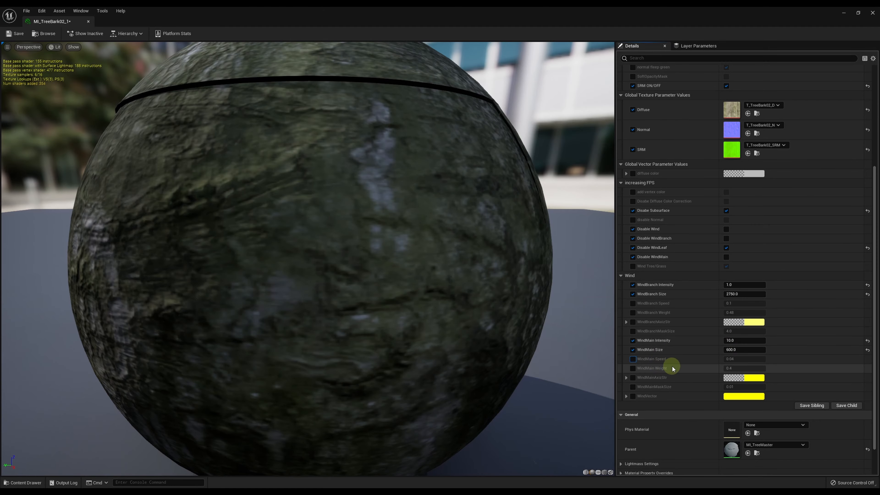
pyautogui.scroll(-3, 655, 361)
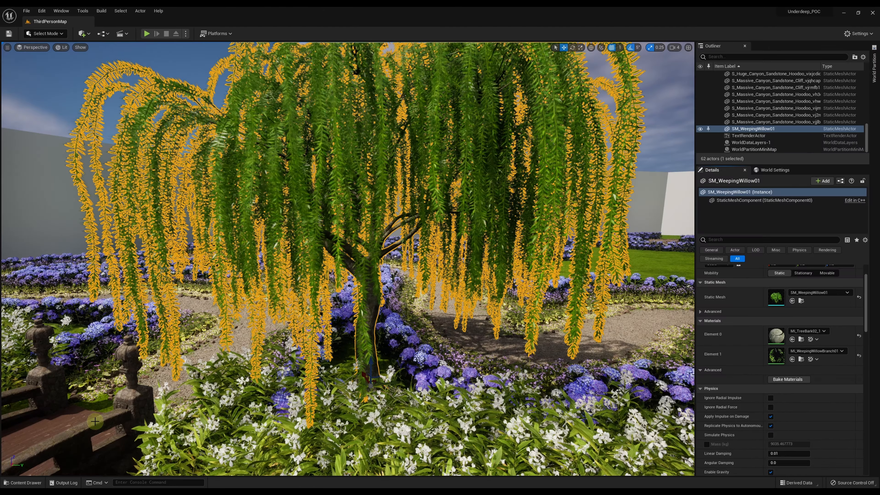
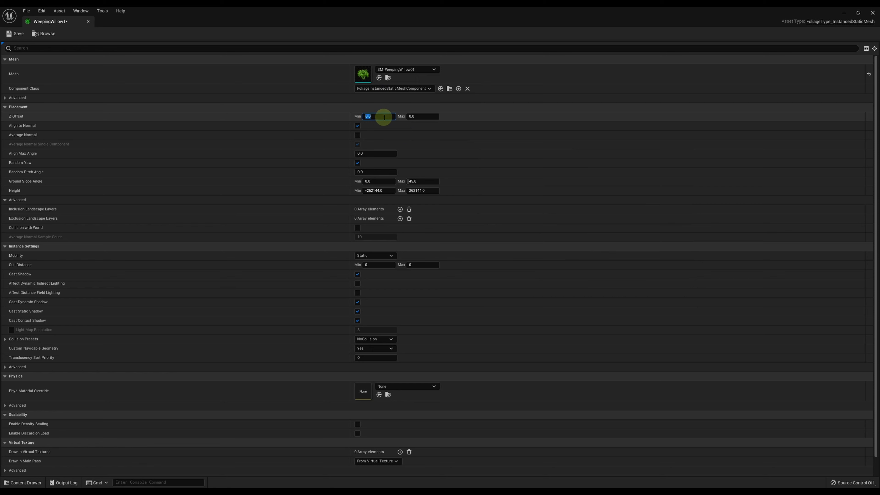
# Step: Set the WeepingWillow1 foliage's Scale X range to 0.9–1.1 and switch foliage painting to single-instance placement
pyautogui.click(69, 418)
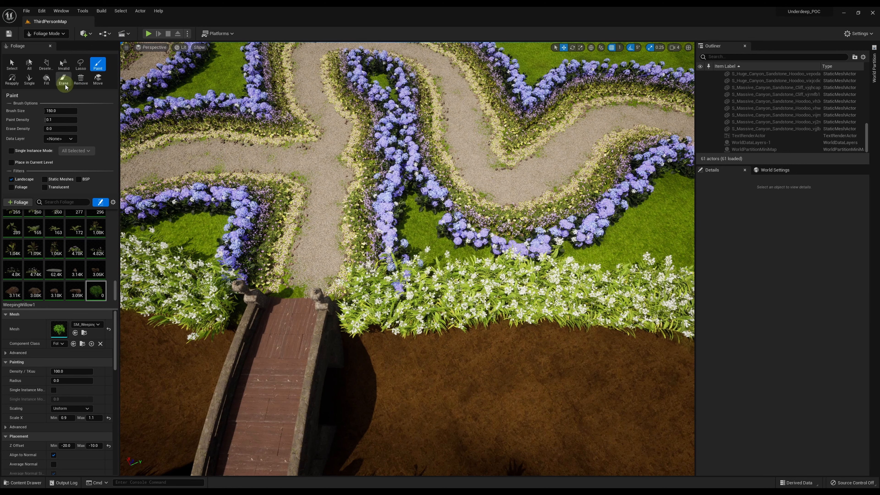
pyautogui.click(29, 79)
pyautogui.scroll(5, 401, 218)
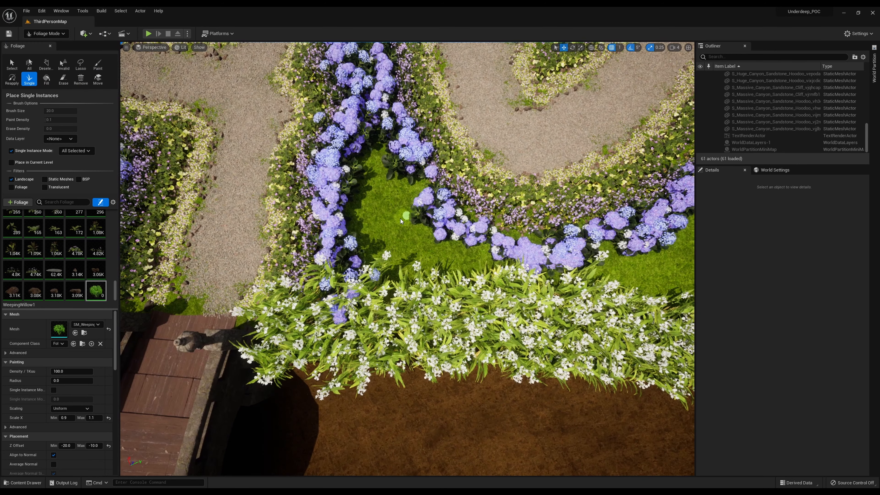
pyautogui.click(386, 226)
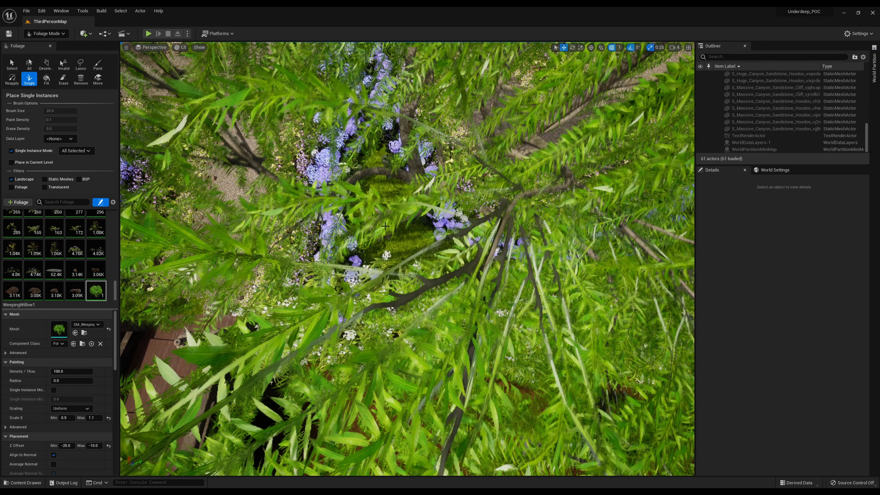
pyautogui.hotkey('ctrl', 'z')
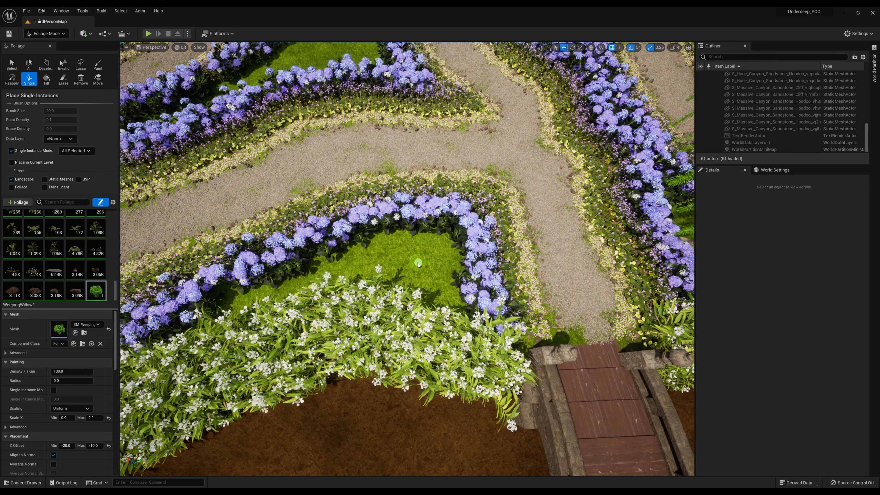
pyautogui.click(417, 263)
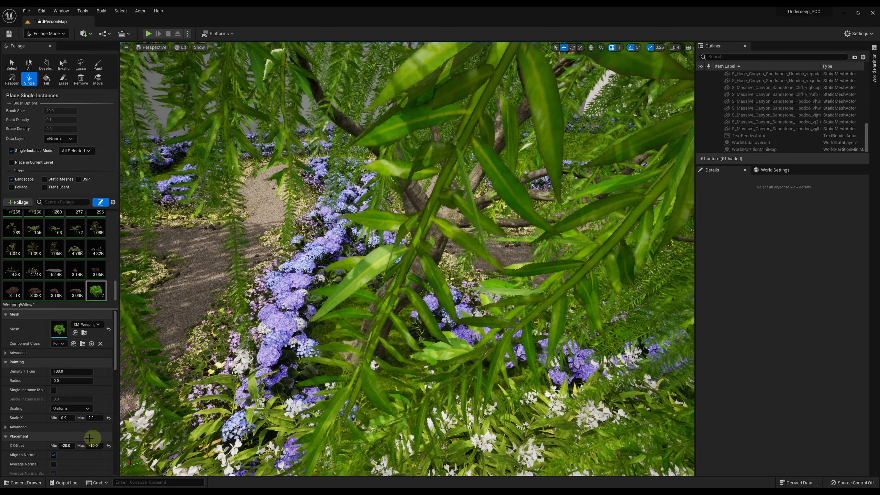
pyautogui.hotkey('ctrl', 'z')
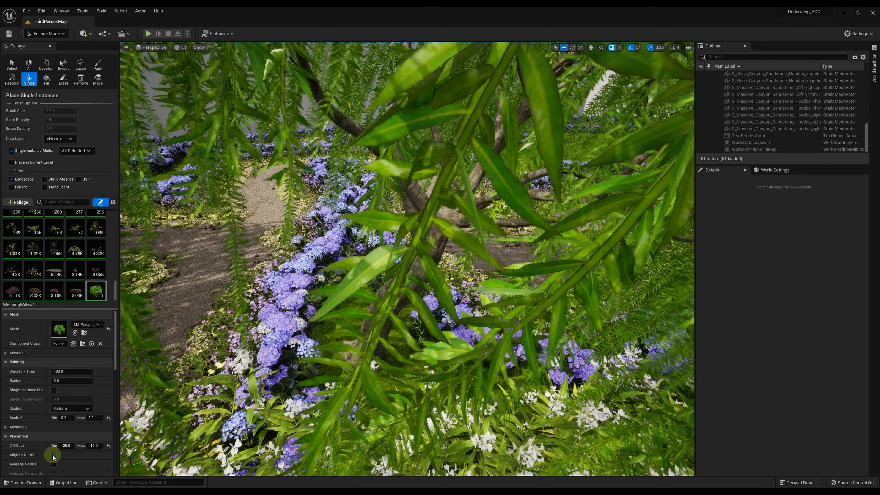
pyautogui.hotkey('ctrl', 'z')
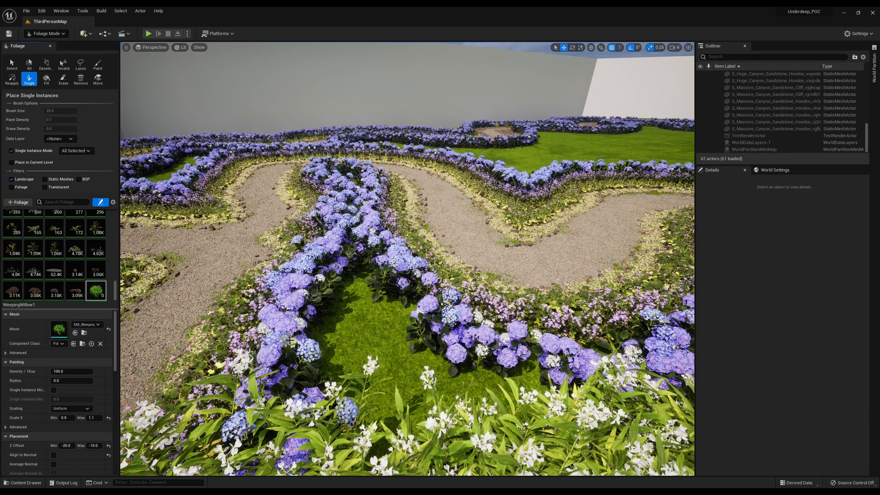
# Step: Plant single weeping willows across the garden lawns, mainly inside the bends of the flower-bordered gravel paths
pyautogui.click(371, 356)
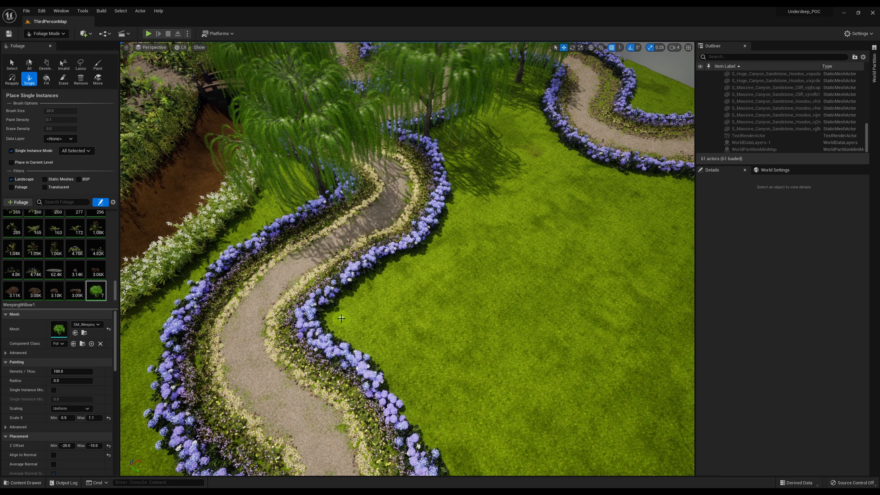
pyautogui.click(339, 317)
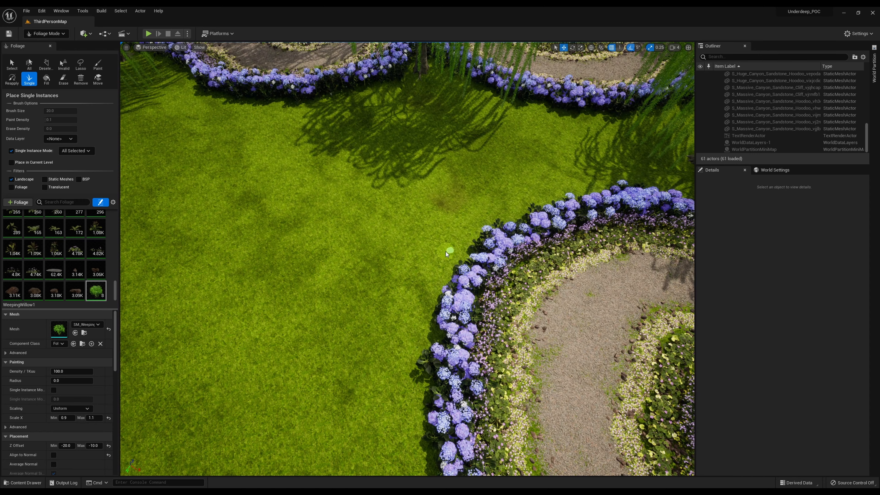
pyautogui.click(446, 252)
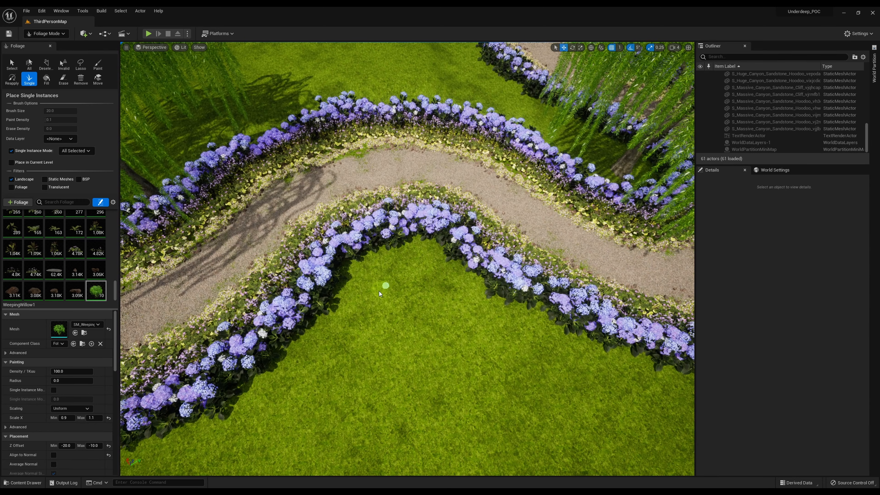
pyautogui.click(398, 281)
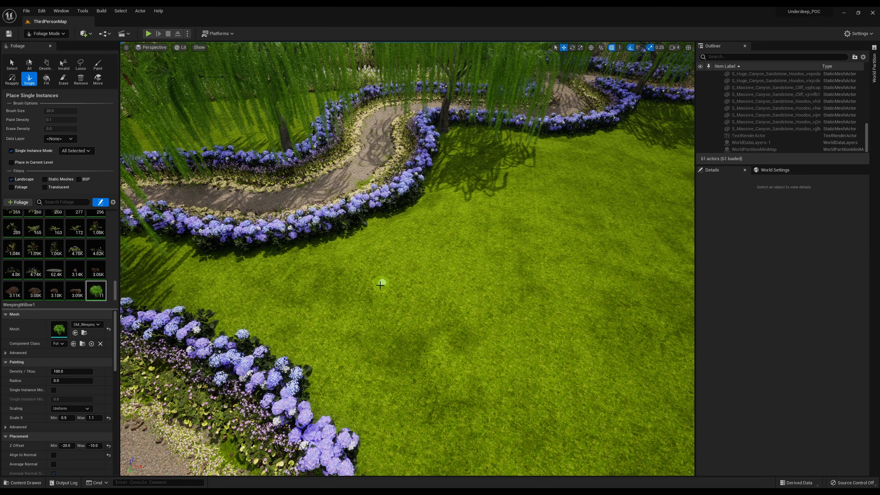
pyautogui.click(380, 285)
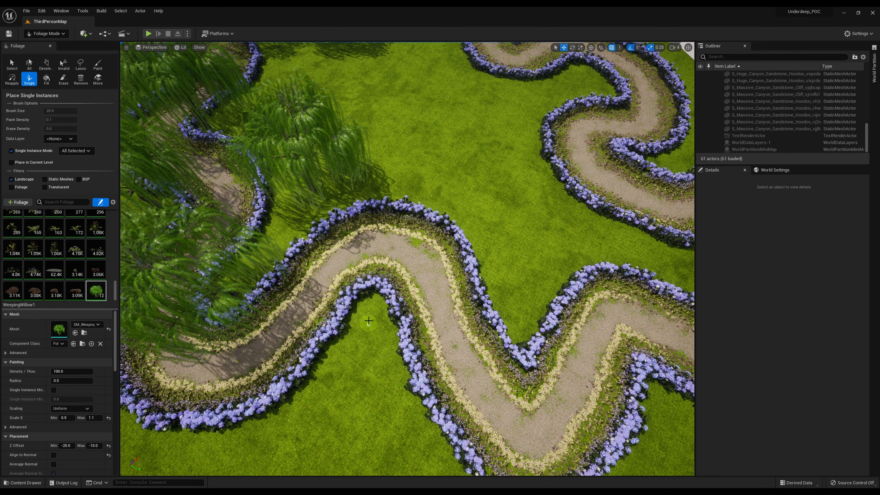
pyautogui.click(369, 321)
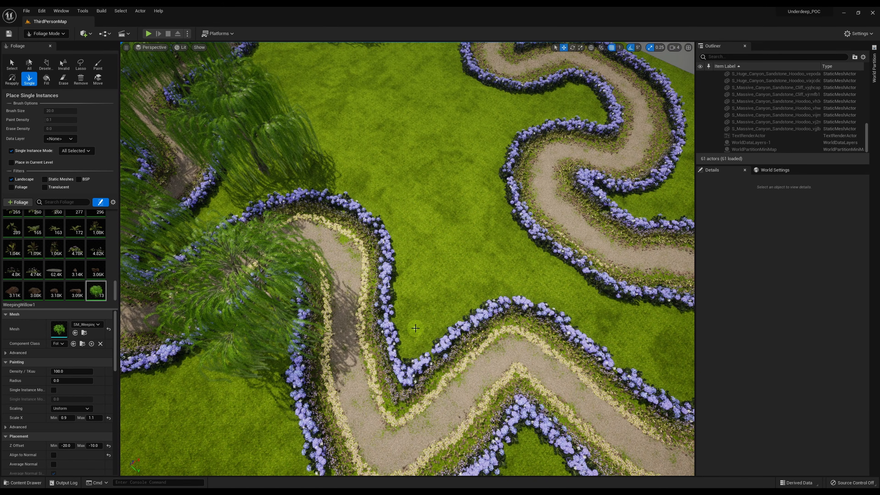
pyautogui.click(416, 328)
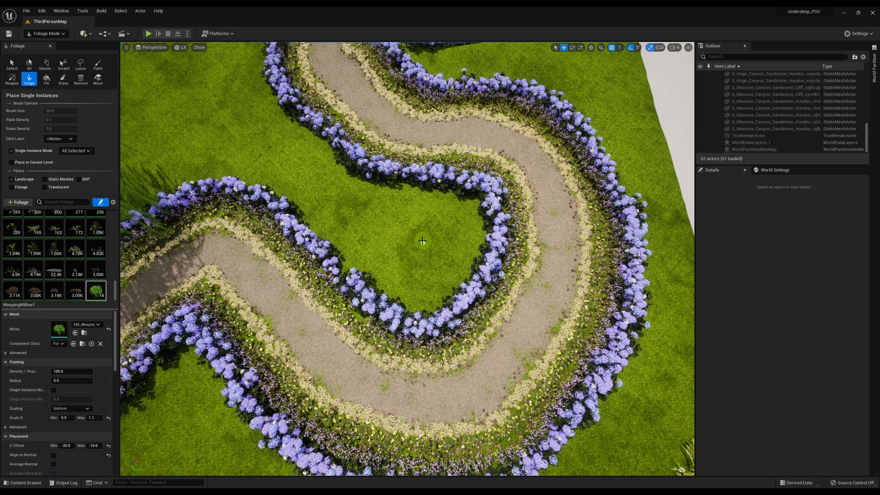
pyautogui.click(423, 241)
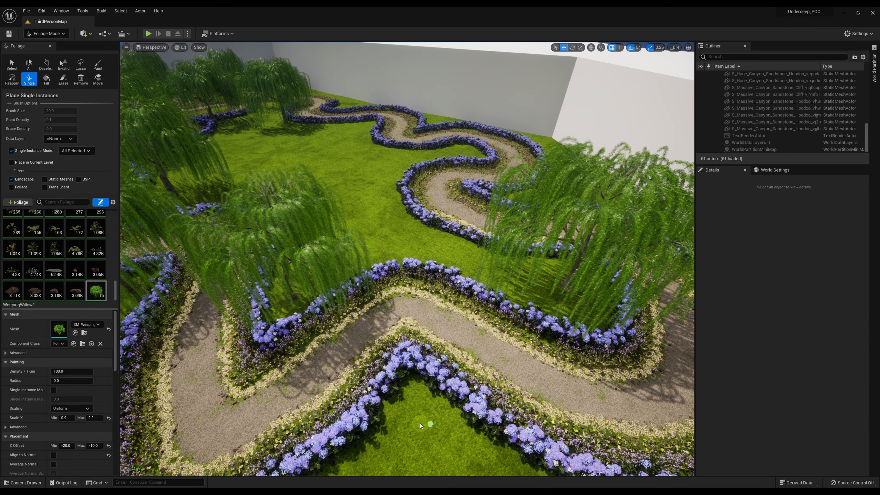
pyautogui.click(415, 421)
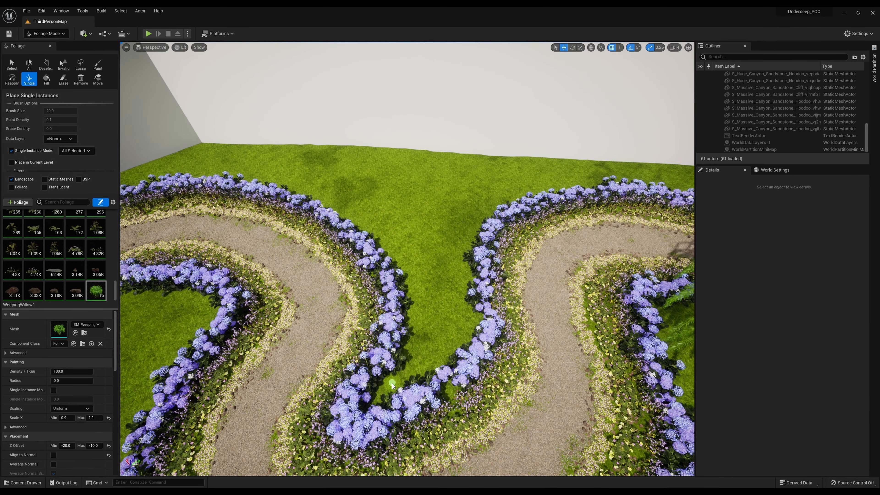
pyautogui.click(399, 382)
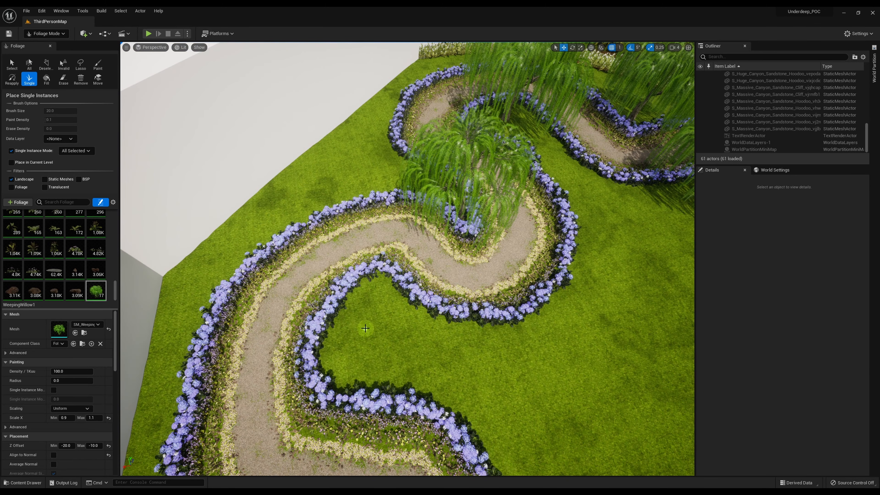
pyautogui.click(345, 302)
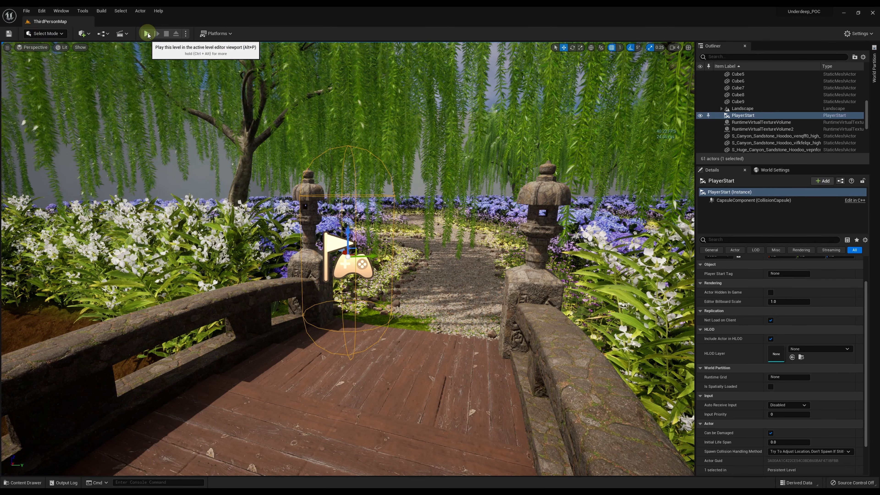
# Step: Play the level from the bridge and run the character along the gravel paths to review the willows and flower borders
pyautogui.click(147, 33)
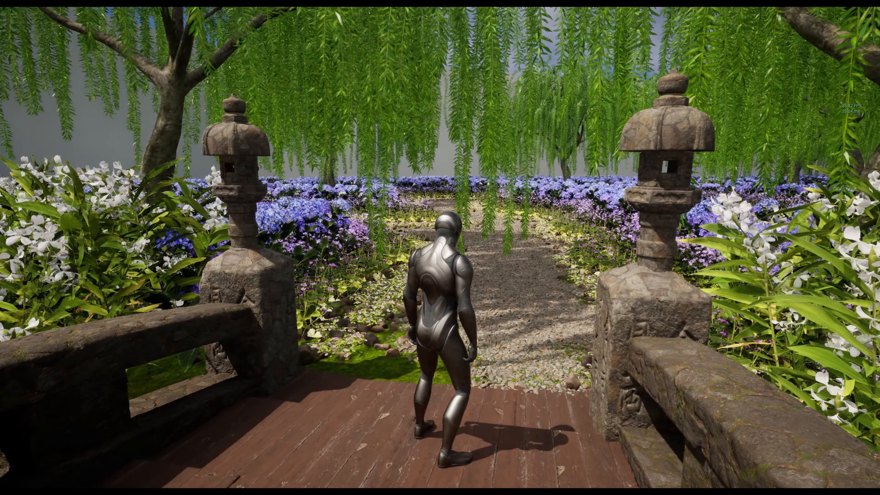
pyautogui.press('w')
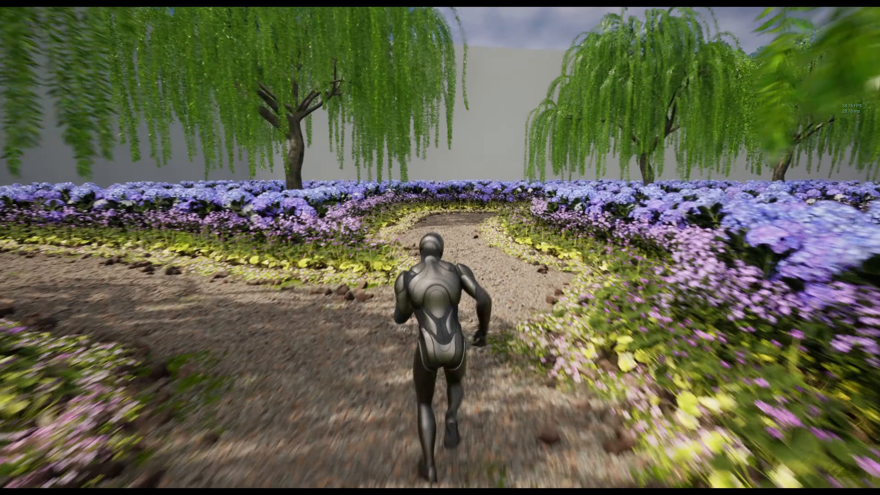
pyautogui.press('d')
pyautogui.press('w')
pyautogui.press('w')
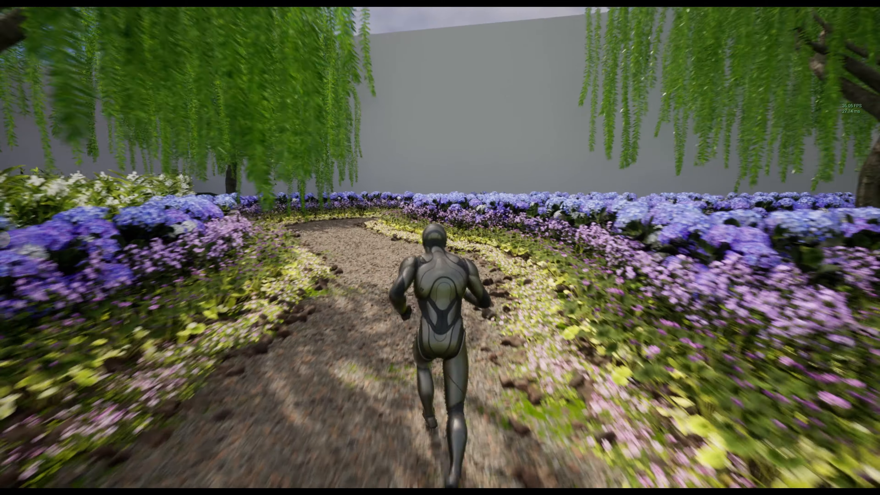
pyautogui.press('w')
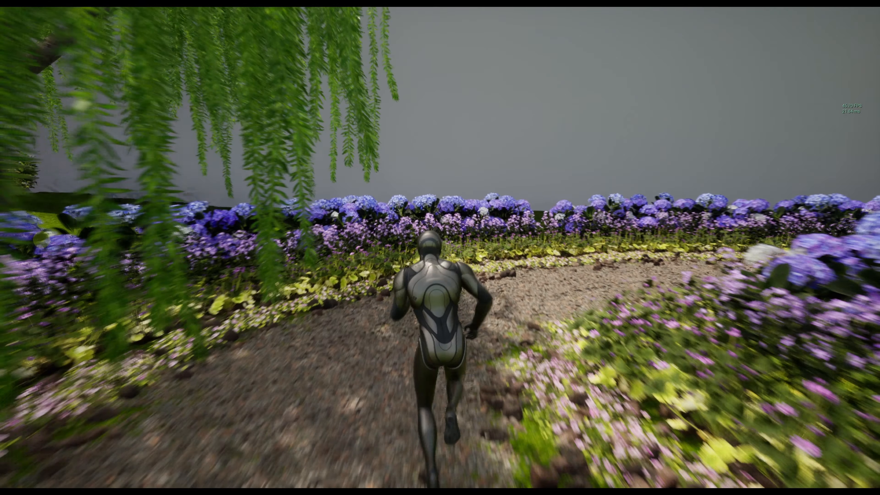
pyautogui.press('w')
pyautogui.press('d')
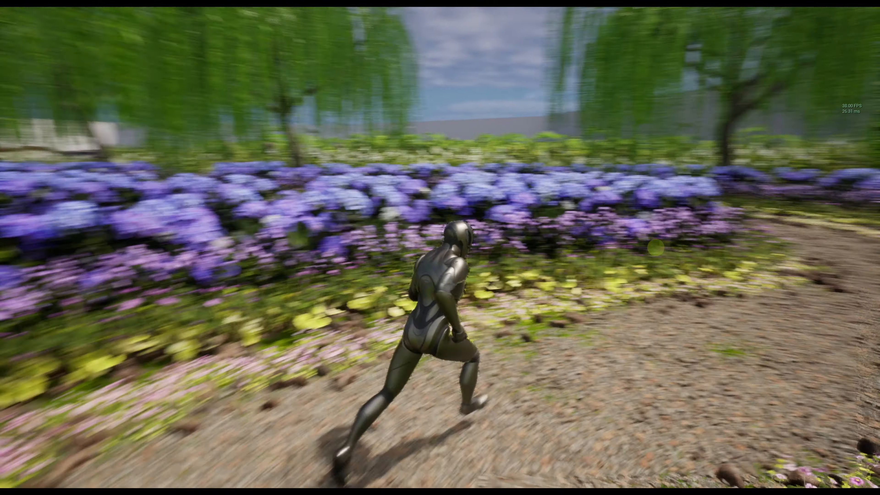
pyautogui.press('w')
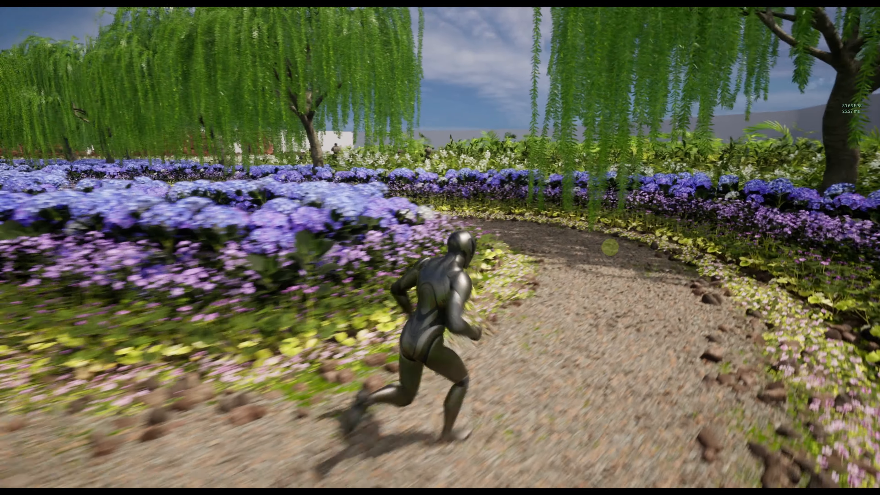
pyautogui.press('w')
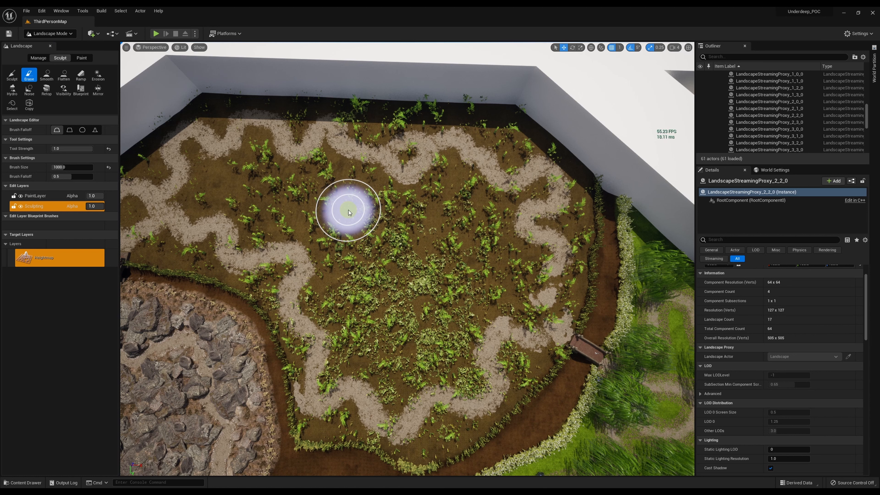
# Step: Erase the sculpted height inside the neighbouring jungle area with brush size 1000, and clear its central foliage with erase density 0
pyautogui.moveTo(348, 209)
pyautogui.mouseDown()
pyautogui.moveTo(373, 220)
pyautogui.moveTo(461, 214)
pyautogui.moveTo(482, 263)
pyautogui.moveTo(440, 324)
pyautogui.moveTo(404, 342)
pyautogui.moveTo(368, 322)
pyautogui.moveTo(349, 290)
pyautogui.moveTo(348, 239)
pyautogui.moveTo(330, 206)
pyautogui.moveTo(375, 211)
pyautogui.moveTo(460, 198)
pyautogui.mouseUp()
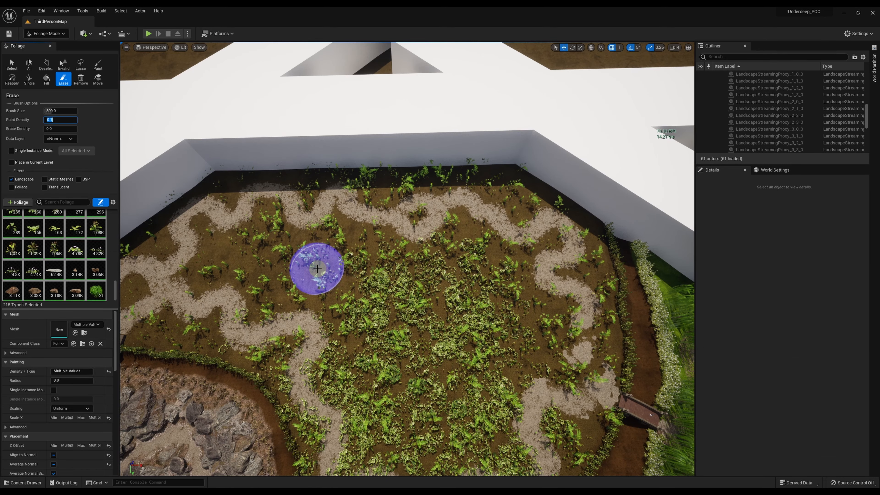
pyautogui.moveTo(317, 269)
pyautogui.mouseDown()
pyautogui.moveTo(338, 262)
pyautogui.moveTo(389, 301)
pyautogui.moveTo(391, 358)
pyautogui.moveTo(416, 407)
pyautogui.moveTo(430, 407)
pyautogui.moveTo(450, 356)
pyautogui.moveTo(487, 331)
pyautogui.moveTo(468, 286)
pyautogui.moveTo(449, 283)
pyautogui.moveTo(431, 299)
pyautogui.moveTo(416, 346)
pyautogui.moveTo(404, 295)
pyautogui.mouseUp()
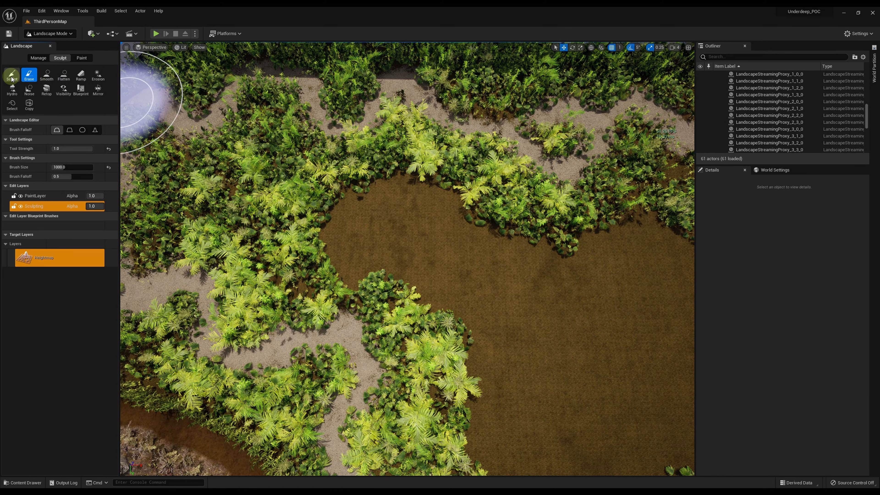
# Step: Lower the bare clearing into a pond basin with the Sculpt tool at strength 0.02 and brush size 1000
pyautogui.click(61, 159)
pyautogui.write('0.02')
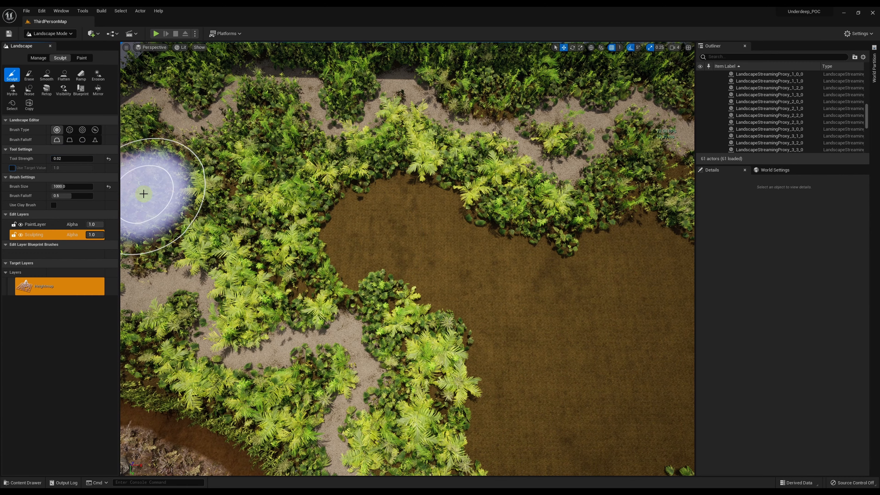
pyautogui.moveTo(356, 253)
pyautogui.keyDown('shift'); pyautogui.mouseDown()
pyautogui.moveTo(350, 248)
pyautogui.moveTo(418, 263)
pyautogui.mouseUp(); pyautogui.keyUp('shift')
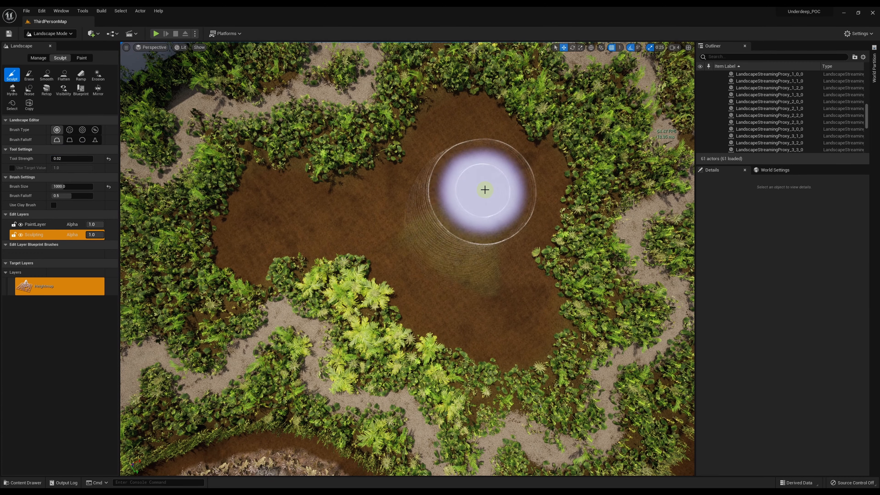
# Step: Even out the pond basin with the Flatten tool at brush size 600
pyautogui.click(68, 159)
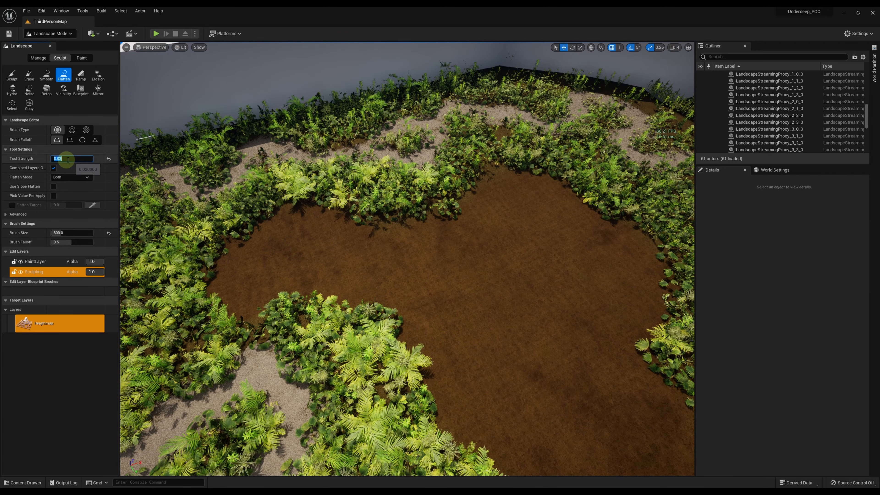
pyautogui.click(67, 232)
pyautogui.write('600')
pyautogui.press('Tab')
pyautogui.moveTo(289, 262)
pyautogui.mouseDown()
pyautogui.moveTo(434, 262)
pyautogui.moveTo(539, 214)
pyautogui.moveTo(554, 330)
pyautogui.moveTo(522, 418)
pyautogui.moveTo(348, 275)
pyautogui.moveTo(510, 233)
pyautogui.moveTo(534, 242)
pyautogui.mouseUp()
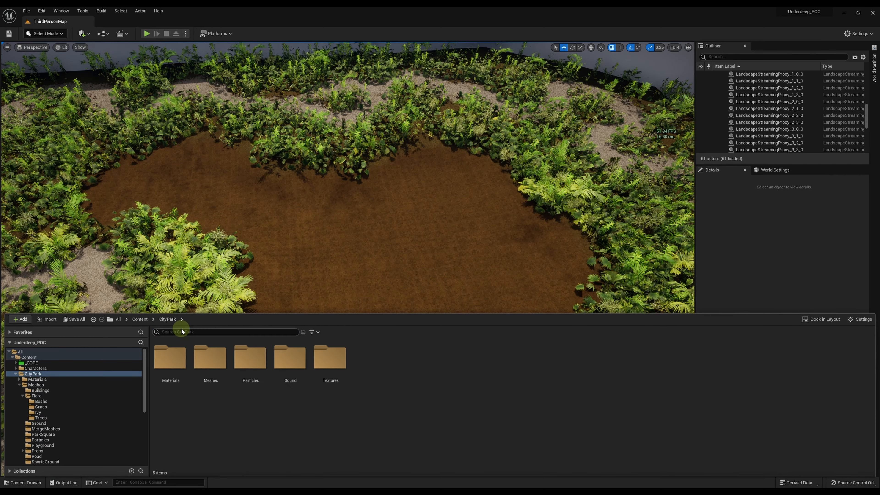
# Step: Search the CityPark assets for Water, place SM_WaterPlane in the basin and adjust its height to Z -138
pyautogui.write('ater')
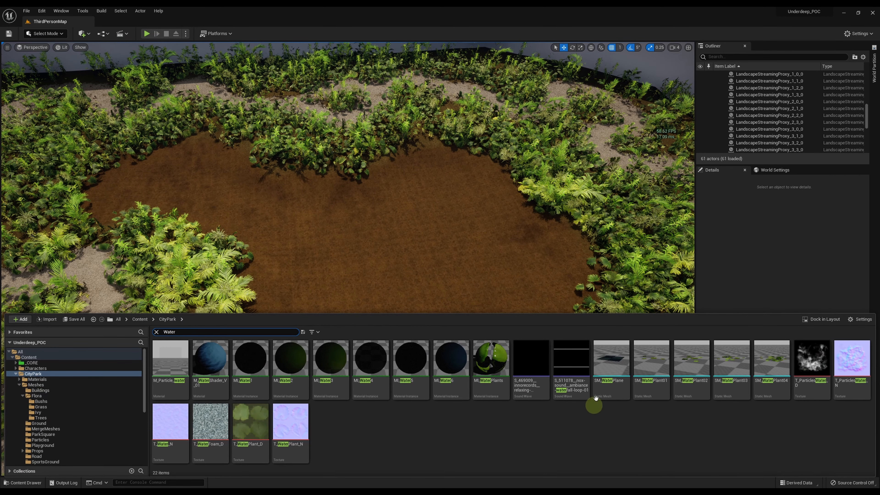
pyautogui.moveTo(609, 365); pyautogui.dragTo(564, 268)
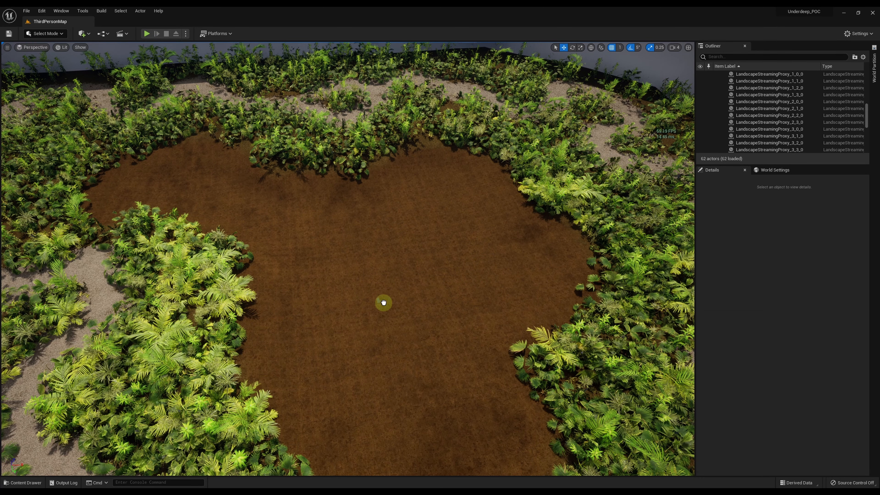
pyautogui.moveTo(383, 303); pyautogui.dragTo(384, 303)
pyautogui.press('f')
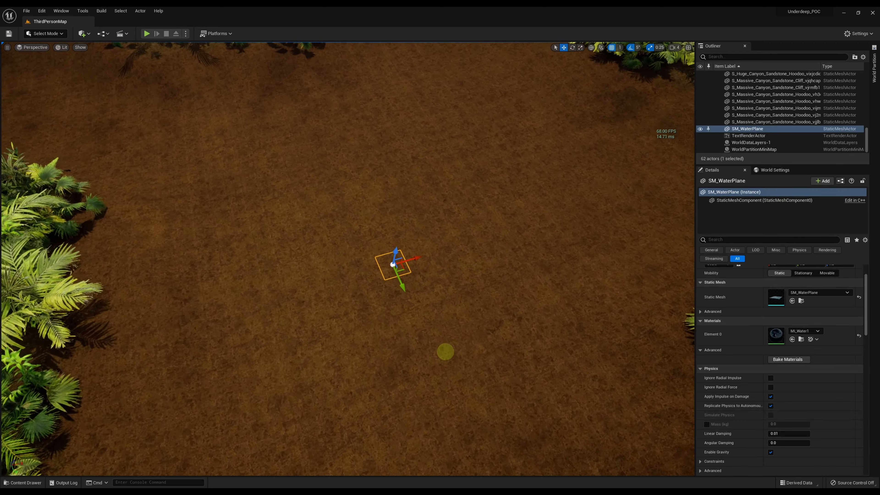
pyautogui.moveTo(438, 282); pyautogui.dragTo(449, 256)
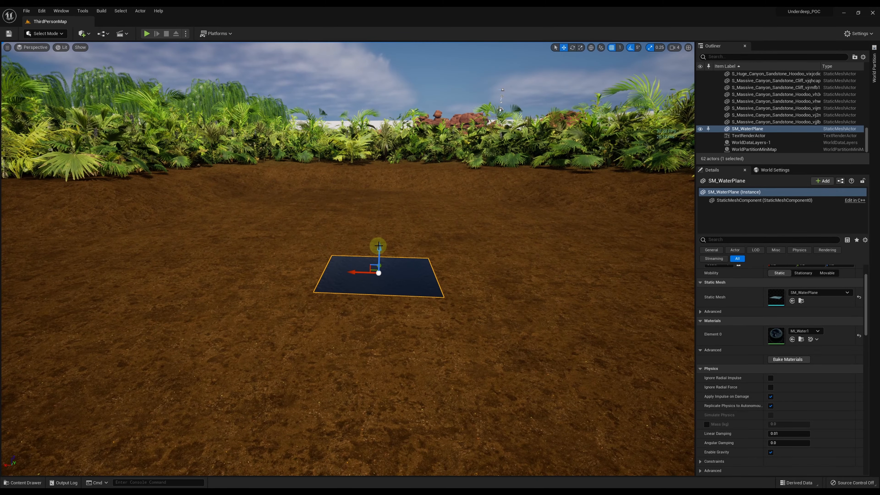
pyautogui.moveTo(379, 248); pyautogui.dragTo(380, 256)
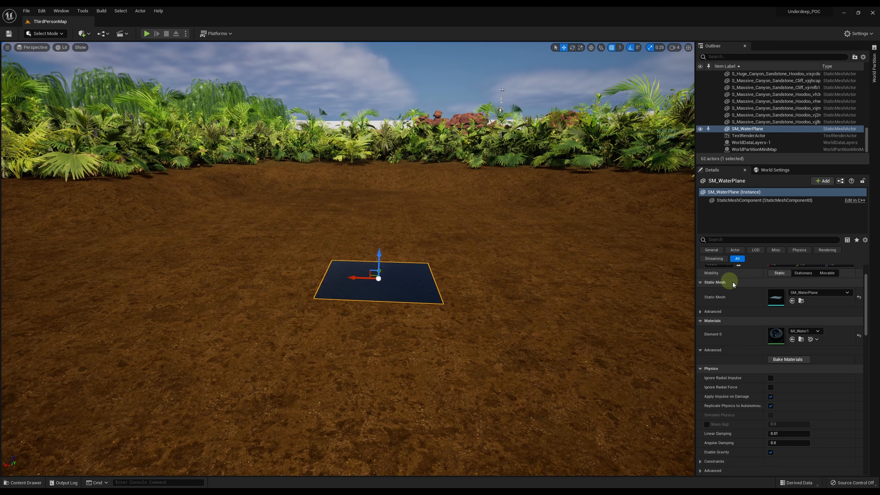
# Step: Set the water plane's scale to 20 on X, Y and Z
pyautogui.scroll(2, 733, 284)
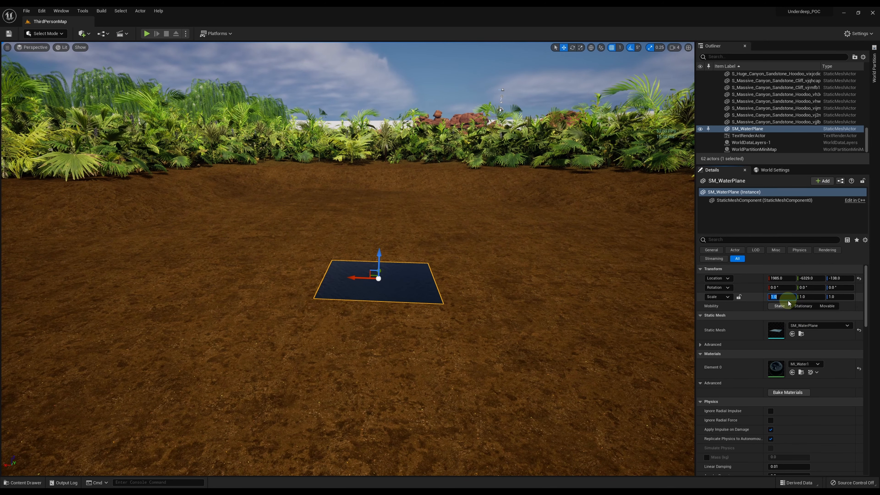
pyautogui.write('20')
pyautogui.press('Tab')
pyautogui.write('20')
pyautogui.press('Tab')
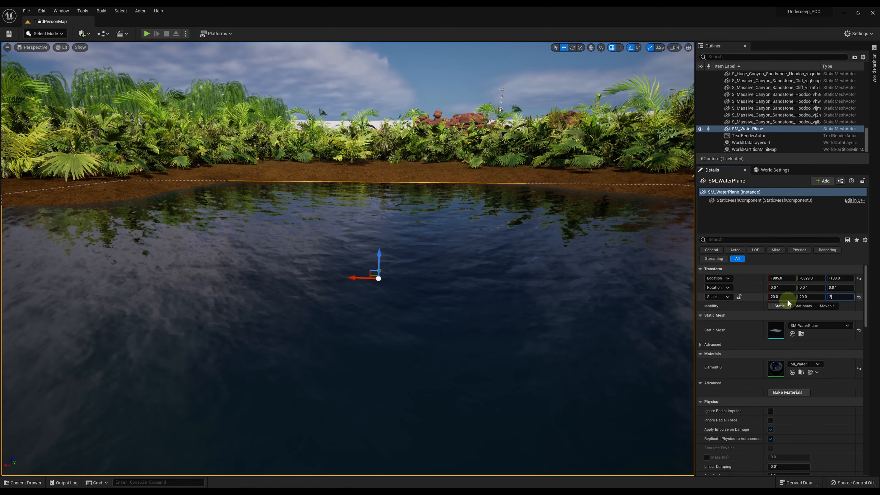
pyautogui.write('20')
pyautogui.press('Return')
pyautogui.moveTo(450, 271); pyautogui.dragTo(69, 312, button='right')
pyautogui.press('s')
pyautogui.moveTo(347, 236); pyautogui.dragTo(450, 248, button='right')
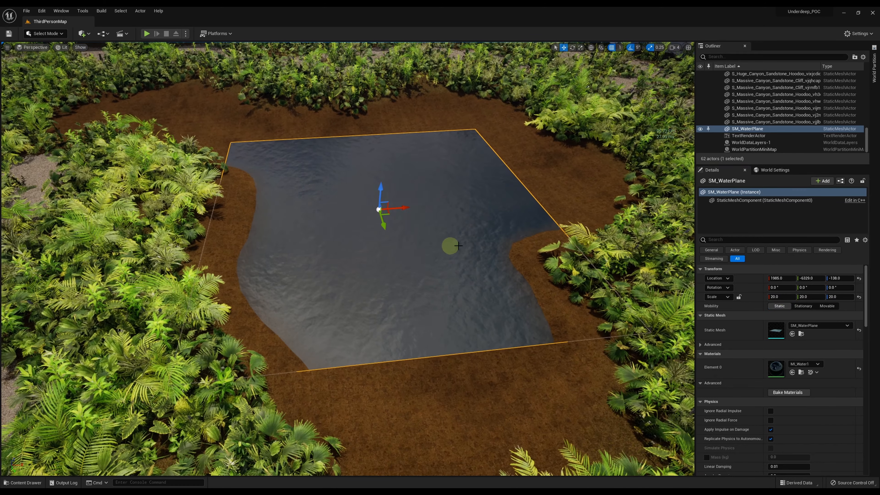
# Step: Enlarge the water plane to a scale of 40 on X and Y so it fills the pond
pyautogui.click(782, 298)
pyautogui.write('40')
pyautogui.press('Tab')
pyautogui.write('40')
pyautogui.press('Return')
pyautogui.moveTo(381, 243); pyautogui.dragTo(409, 222, button='right')
pyautogui.press('Escape')
# Step: Place SM_Elm14 from the CityPark trees in the middle of the pond at scale 3 and duplicate it in place
pyautogui.hotkey('ctrl', 'space')
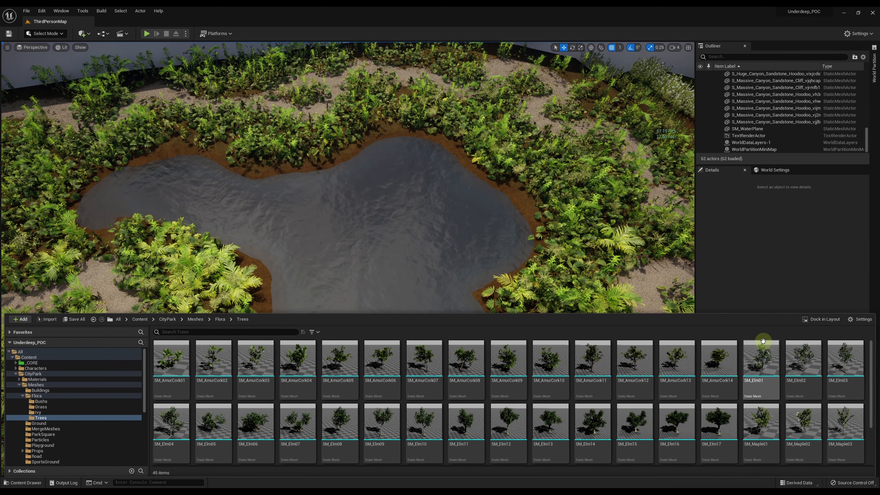
pyautogui.moveTo(591, 424); pyautogui.dragTo(375, 222)
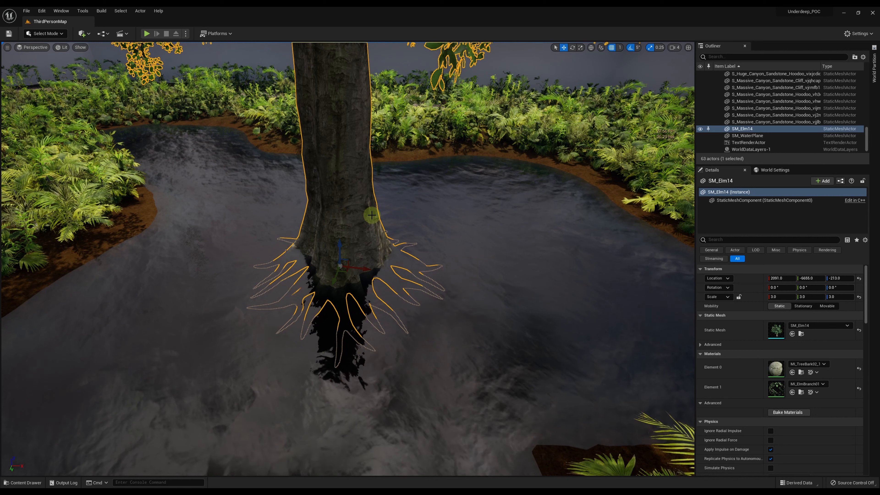
pyautogui.hotkey('ctrl', 'd')
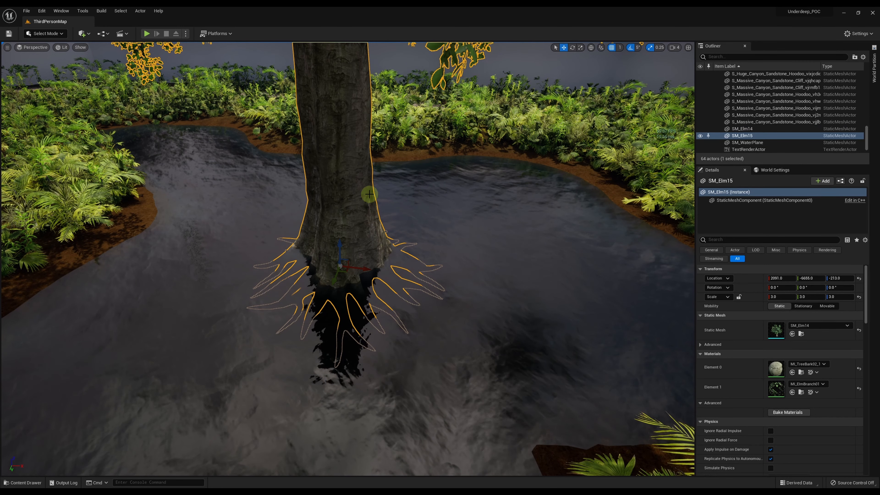
# Step: Shift the duplicated elm in the pond to X 2130 and rotate it 180° about Z
pyautogui.moveTo(365, 269); pyautogui.dragTo(370, 267)
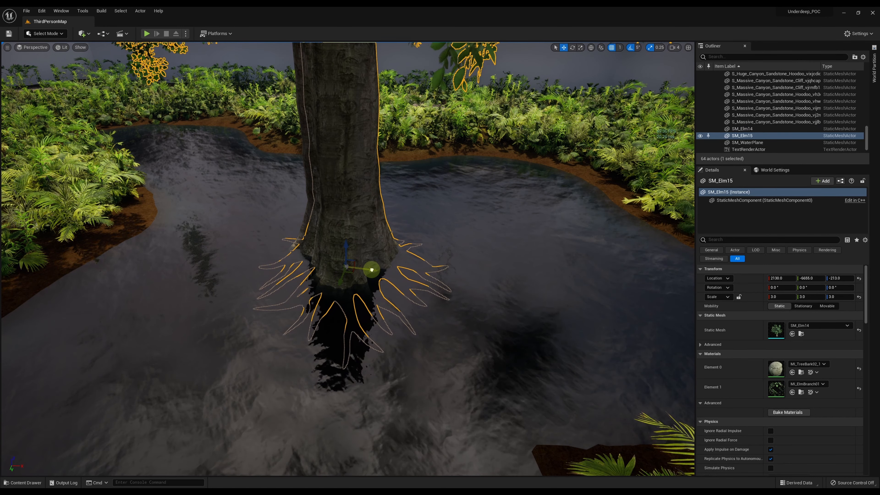
pyautogui.click(832, 288)
pyautogui.write('180')
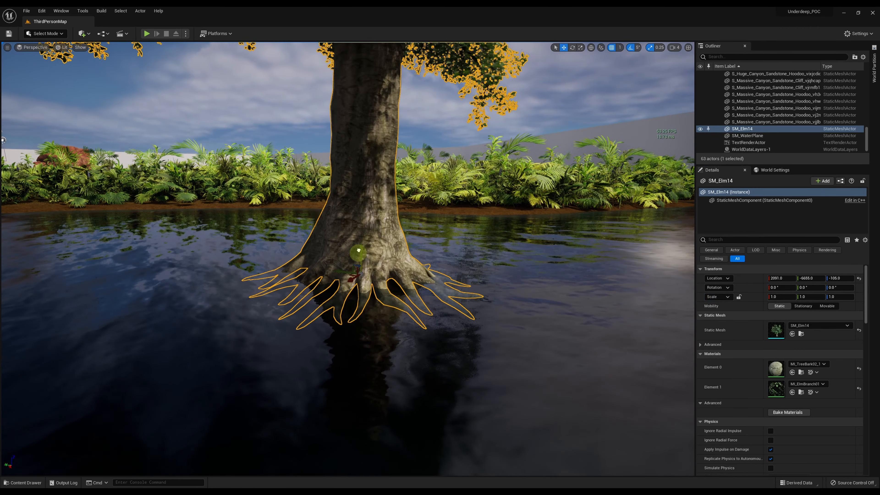
# Step: Lower SM_Elm14 into the pond to Z -213 and set its scale to 3
pyautogui.moveTo(359, 250); pyautogui.dragTo(353, 278)
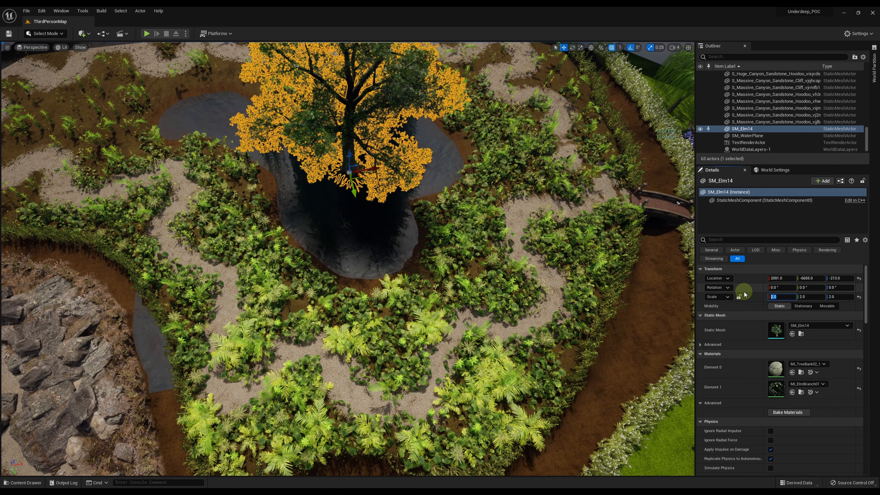
pyautogui.press('Tab')
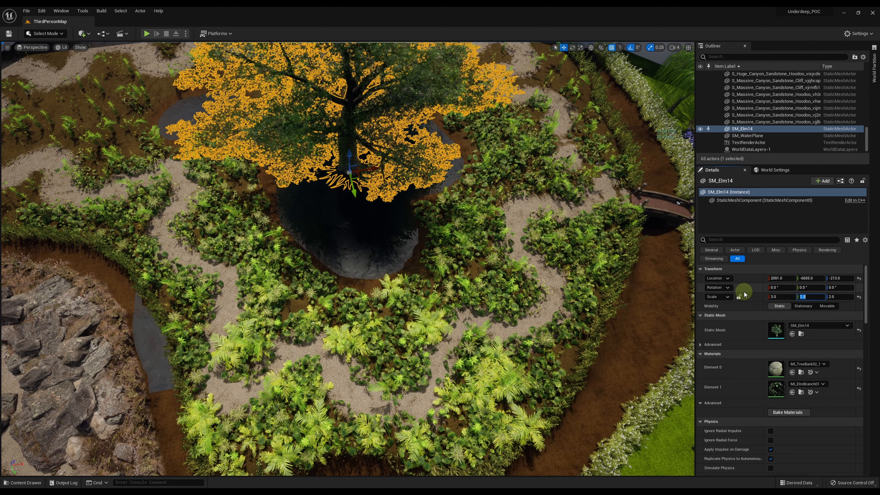
pyautogui.write('3')
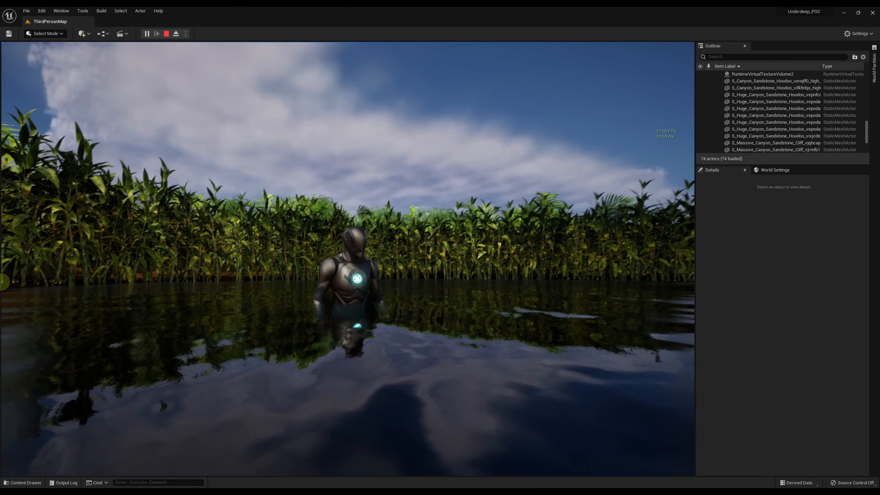
# Step: Run the character through the pond and around the central tree in play mode to inspect the area
pyautogui.press('w')
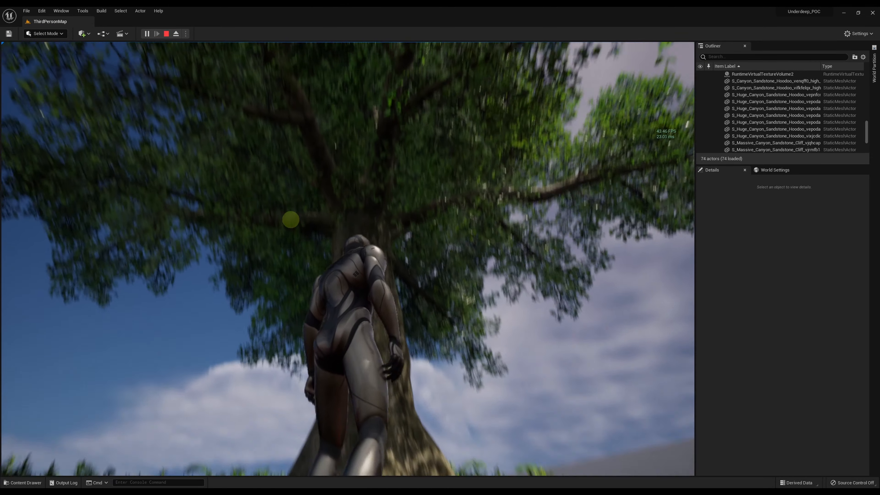
pyautogui.press('w')
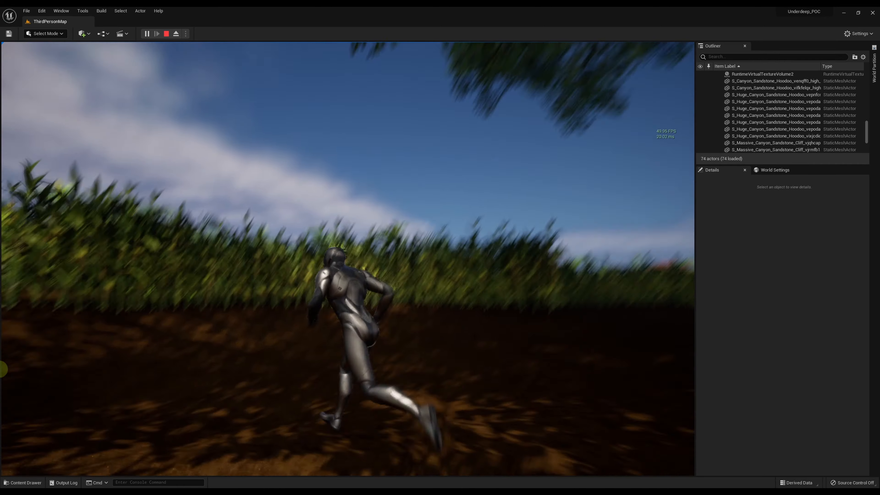
pyautogui.press('w')
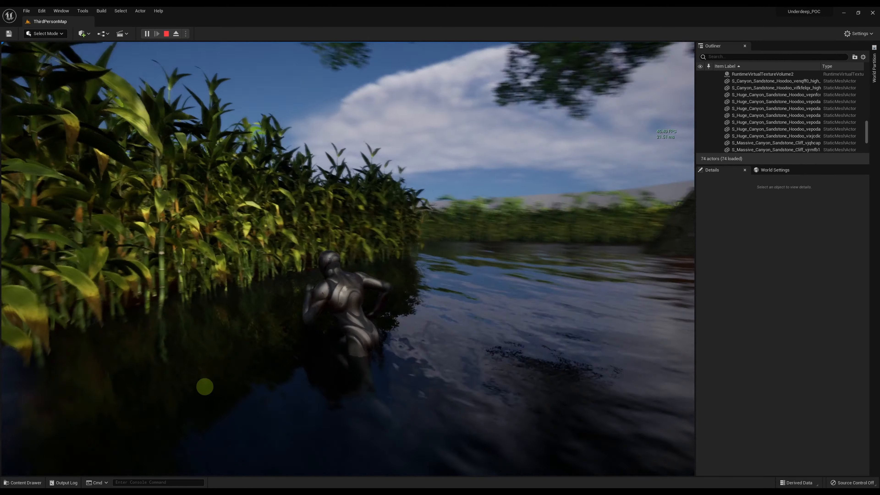
pyautogui.press('w')
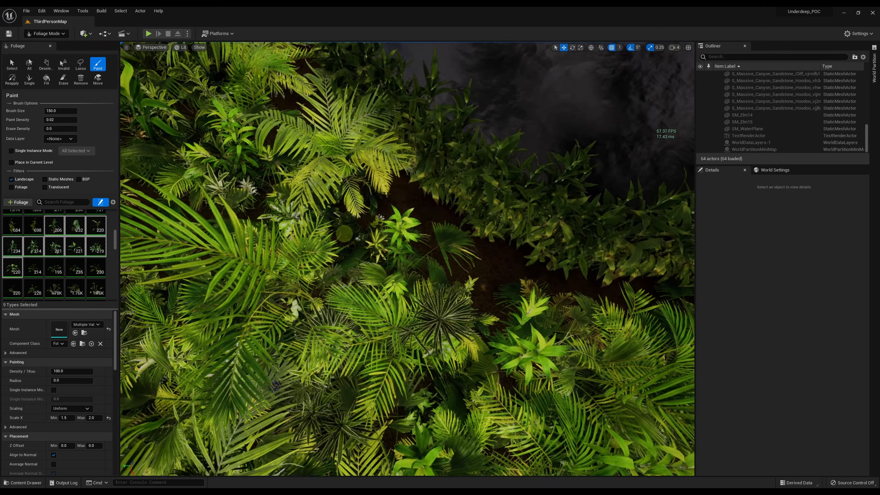
# Step: Paint the selected jungle foliage types along the pond's bank with a brush size of 150 and paint density of 0.02
pyautogui.moveTo(347, 260)
pyautogui.mouseDown()
pyautogui.moveTo(384, 226)
pyautogui.moveTo(481, 275)
pyautogui.moveTo(406, 214)
pyautogui.mouseUp()
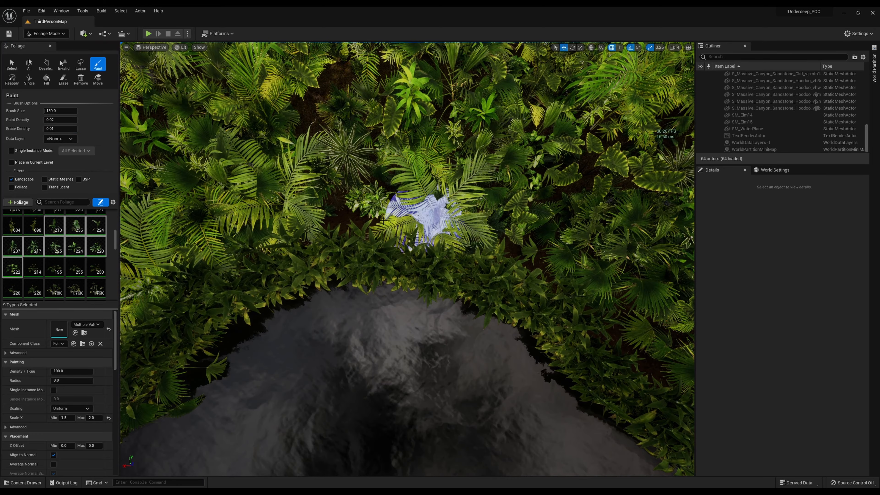
pyautogui.moveTo(383, 221)
pyautogui.mouseDown()
pyautogui.moveTo(462, 319)
pyautogui.moveTo(378, 311)
pyautogui.moveTo(428, 326)
pyautogui.mouseUp()
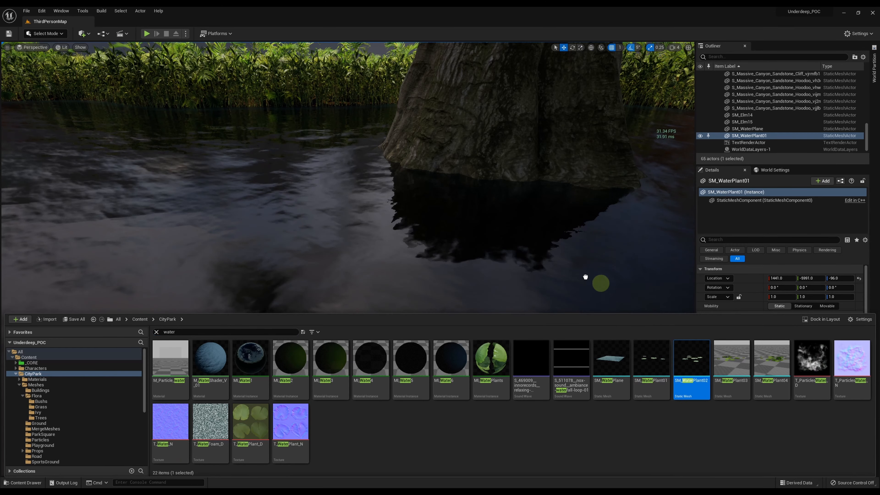
# Step: Place SM_WaterPlant02, SM_WaterPlant03 and SM_WaterPlant04 from the CityPark assets on the water around the tree
pyautogui.moveTo(586, 277); pyautogui.dragTo(204, 189)
pyautogui.moveTo(402, 245); pyautogui.dragTo(393, 250, button='right')
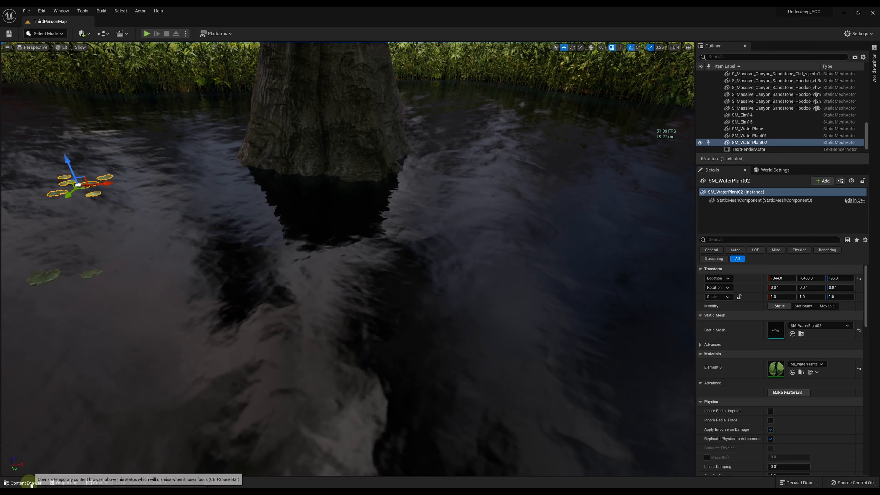
pyautogui.click(30, 484)
pyautogui.moveTo(741, 370); pyautogui.dragTo(415, 238)
pyautogui.click(29, 483)
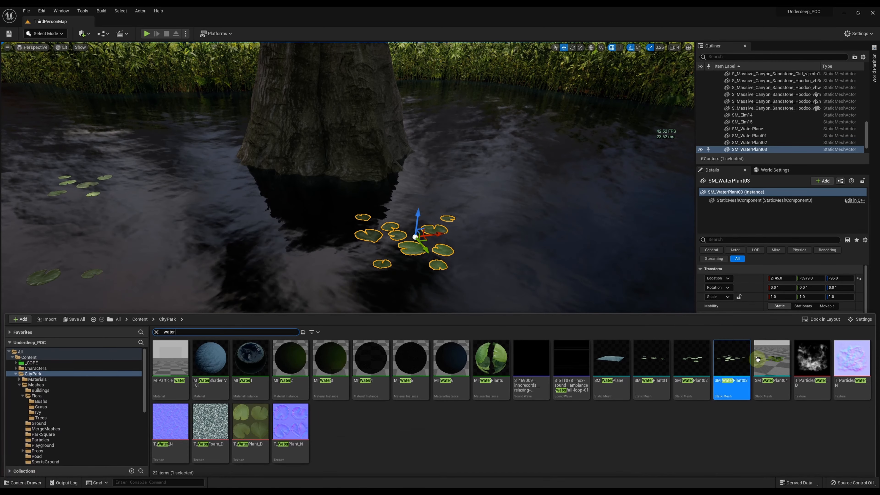
pyautogui.moveTo(772, 404); pyautogui.dragTo(560, 156)
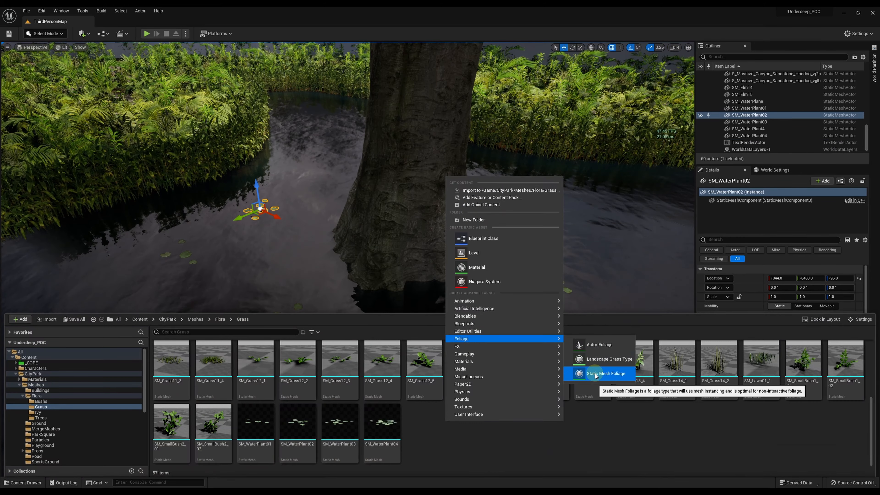
# Step: Create a Static Mesh Foliage asset named WaterPlant1 in the CityPark Grass folder
pyautogui.click(600, 370)
pyautogui.write('WaterPlant1')
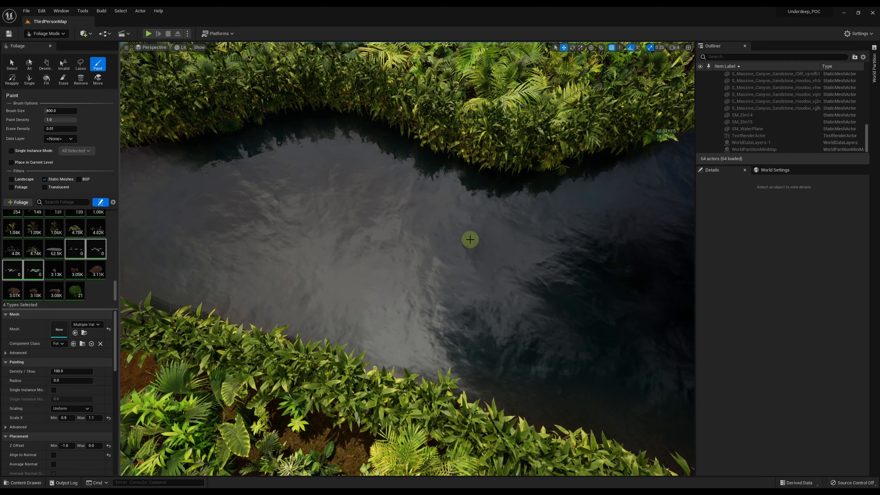
# Step: Paint the four water plant foliage types over the pond at density 1 and radius 10, with the Static Meshes and Translucent filters enabled
pyautogui.scroll(10, 470, 239)
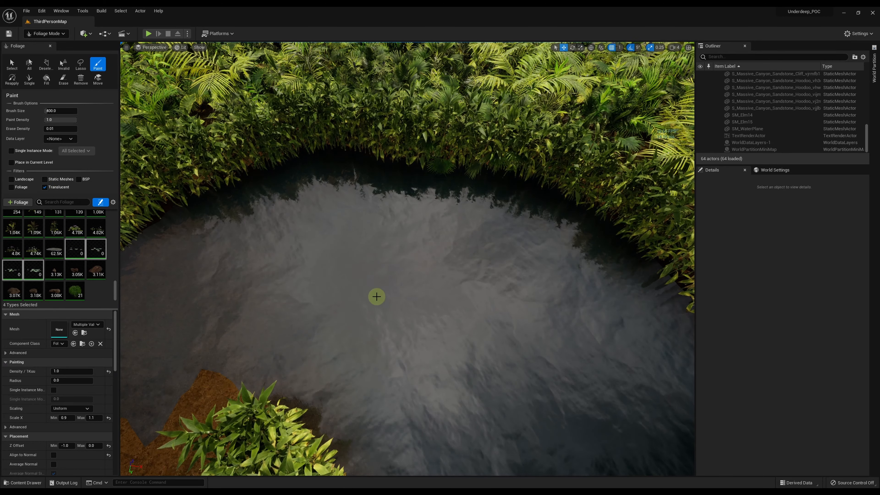
pyautogui.scroll(5, 375, 297)
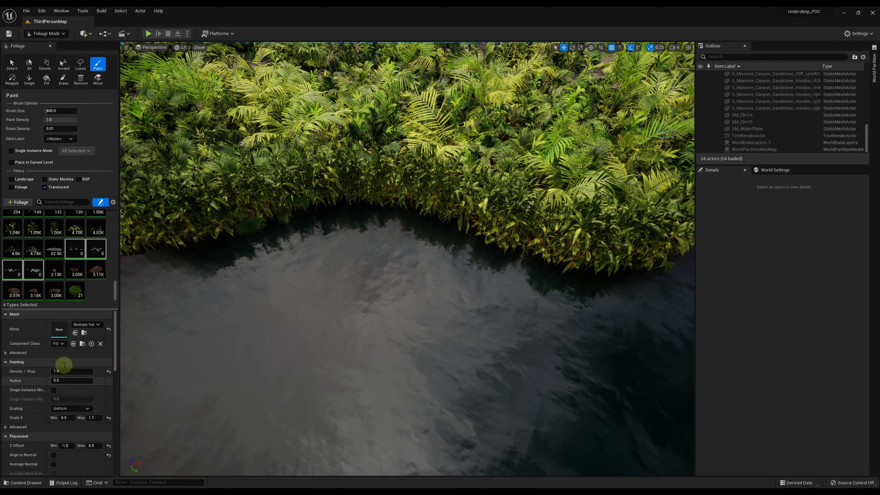
pyautogui.click(44, 179)
pyautogui.scroll(-5, 296, 335)
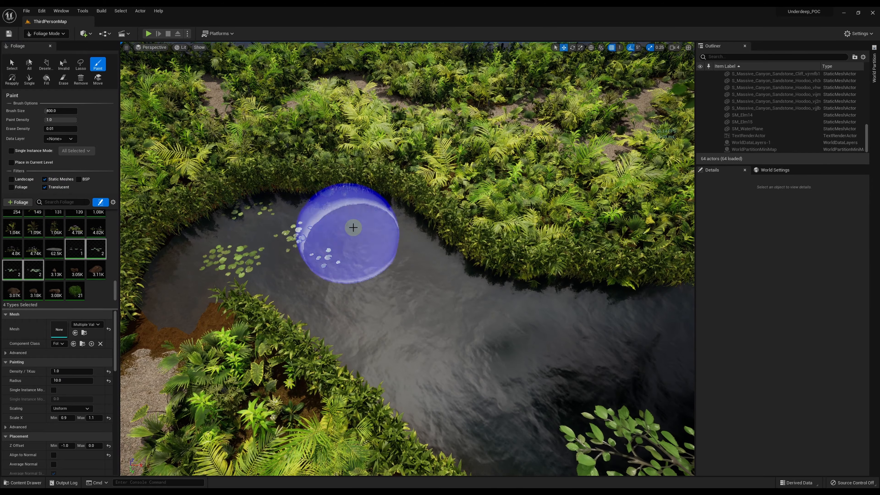
pyautogui.moveTo(350, 230)
pyautogui.mouseDown()
pyautogui.moveTo(324, 285)
pyautogui.moveTo(462, 295)
pyautogui.moveTo(539, 375)
pyautogui.mouseUp()
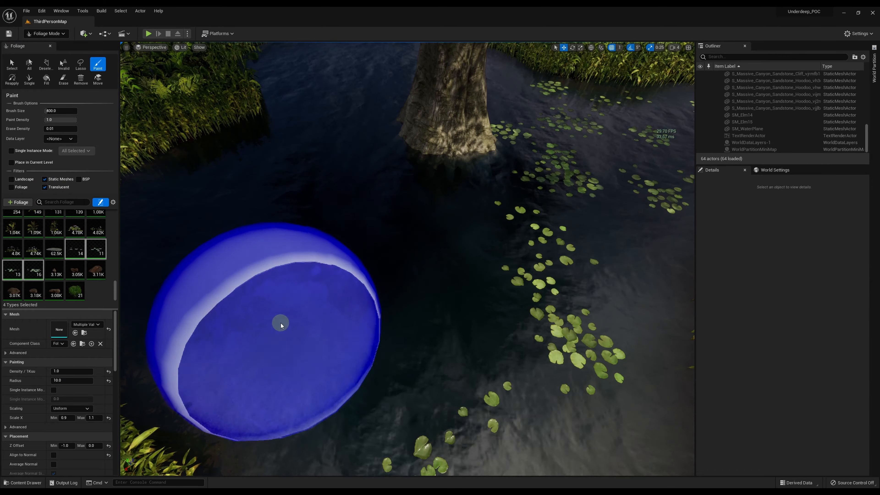
pyautogui.moveTo(281, 320)
pyautogui.mouseDown()
pyautogui.moveTo(295, 353)
pyautogui.moveTo(367, 206)
pyautogui.mouseUp()
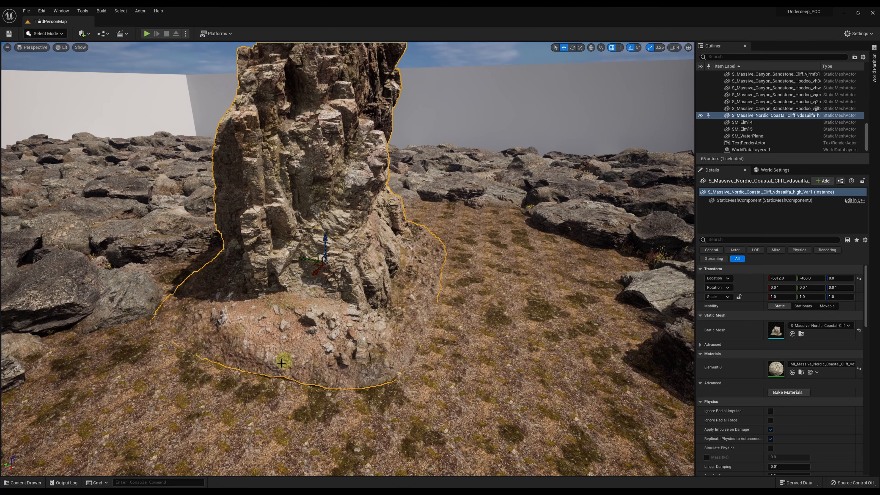
# Step: Place the venrdcgga and vfmjadufa Nordic Coastal Cliffs beside the first cliff and scale the vfmjadufa one to 0.8
pyautogui.hotkey('ctrl', 'b')
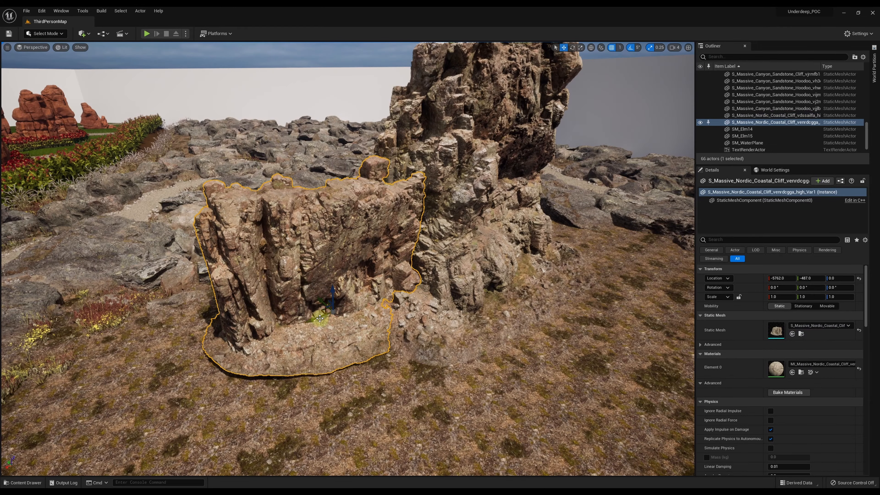
pyautogui.hotkey('ctrl', 'space')
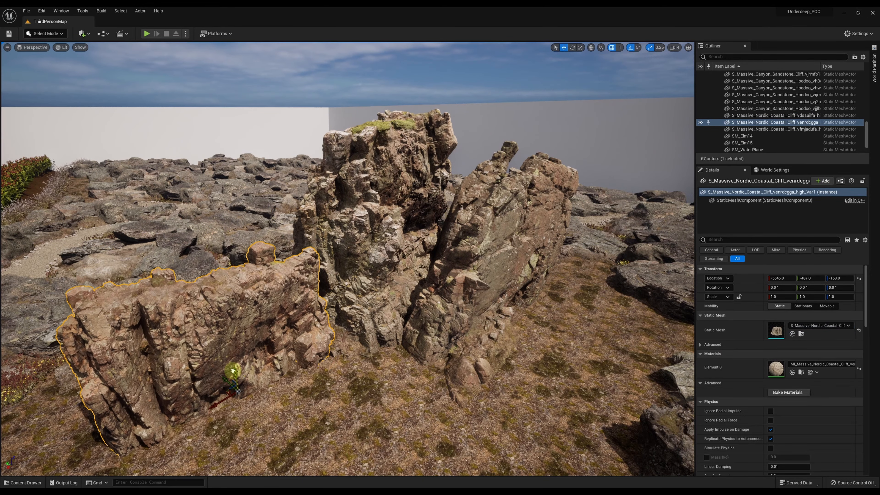
pyautogui.click(502, 291)
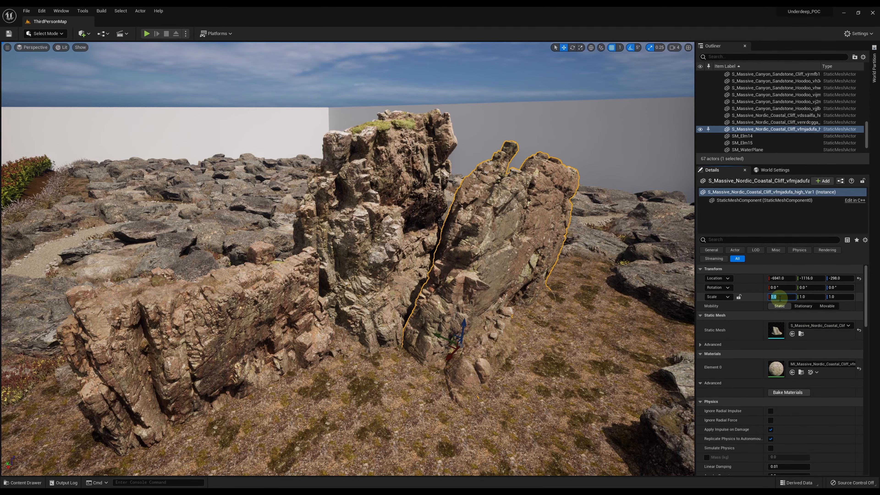
pyautogui.moveTo(780, 298); pyautogui.dragTo(772, 298)
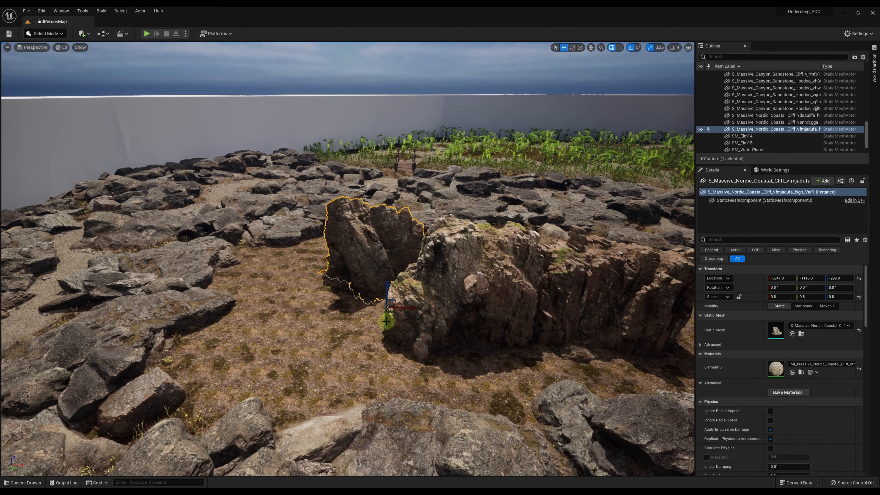
# Step: Duplicate the vfmjadufa cliff, turn it about Z and move it to the end of the cliff row near X -5105, Y -1629
pyautogui.click(845, 289)
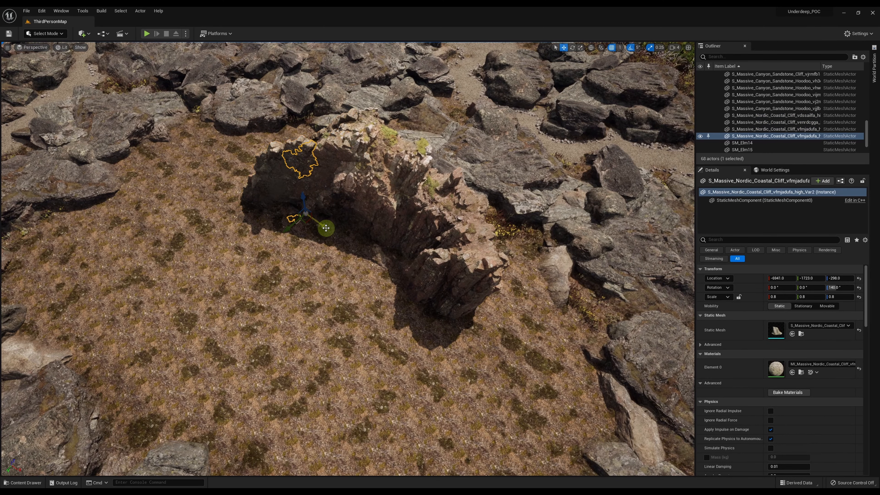
pyautogui.moveTo(327, 228); pyautogui.dragTo(427, 301)
pyautogui.write('20')
pyautogui.click(757, 263)
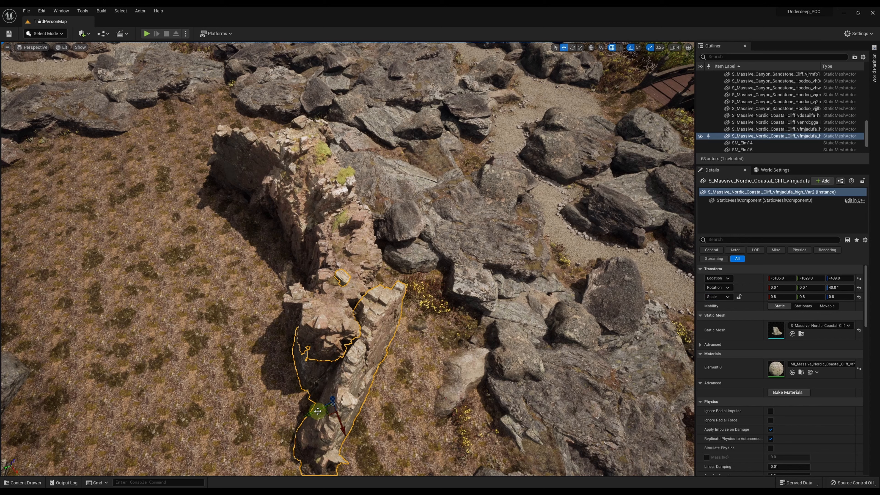
pyautogui.moveTo(309, 398)
pyautogui.mouseDown()
pyautogui.moveTo(334, 408)
pyautogui.moveTo(296, 403)
pyautogui.mouseUp()
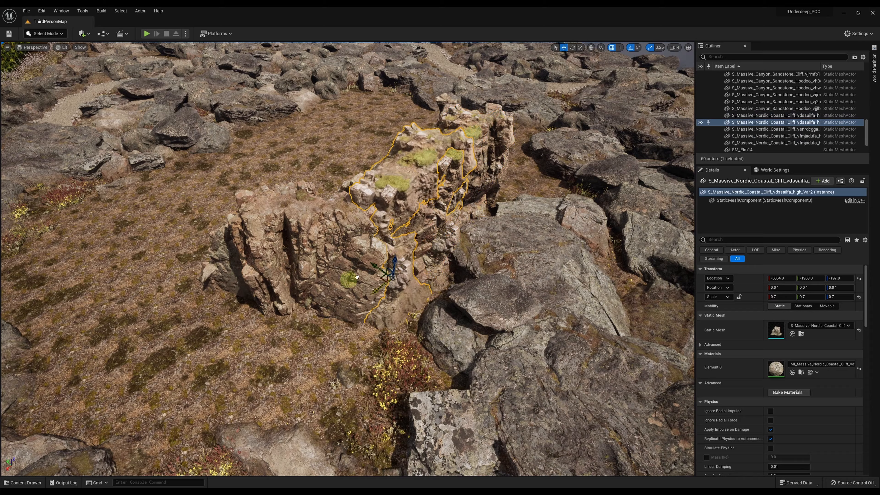
# Step: Set the duplicated vdssailfa cliff's Z rotation to 20° and adjust the Z rotation of the duplicated venrdcgga cliff in the wall
pyautogui.click(835, 287)
pyautogui.write('20')
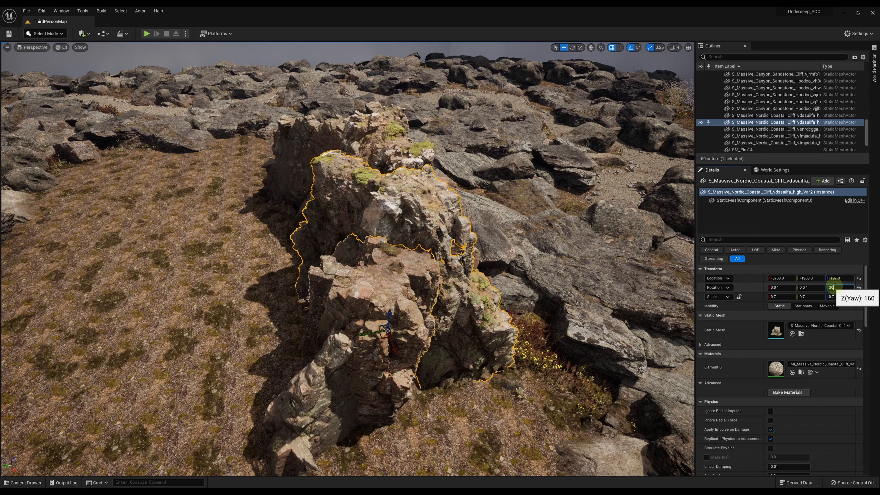
pyautogui.press('Return')
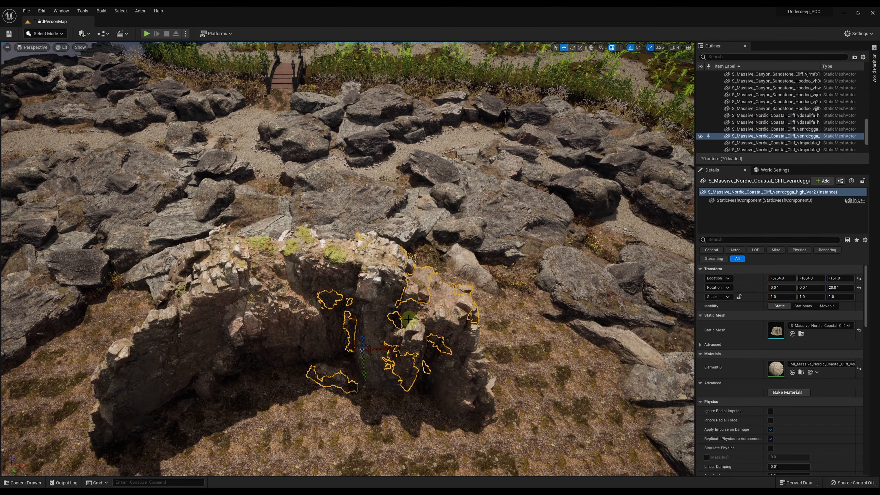
pyautogui.click(842, 286)
pyautogui.write('-')
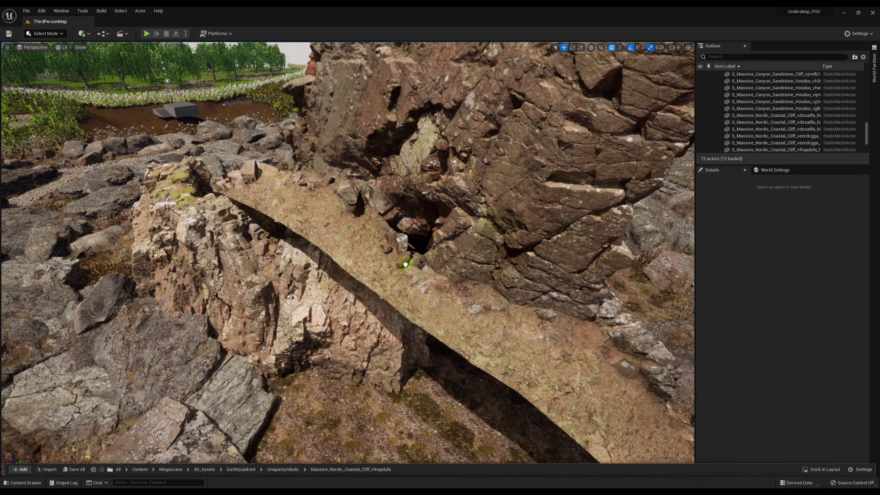
# Step: Try a third vfmjadufa cliff in the rocky area at scale 0.9 with a 30° rotation
pyautogui.click(781, 298)
pyautogui.write('0.9')
pyautogui.press('Tab')
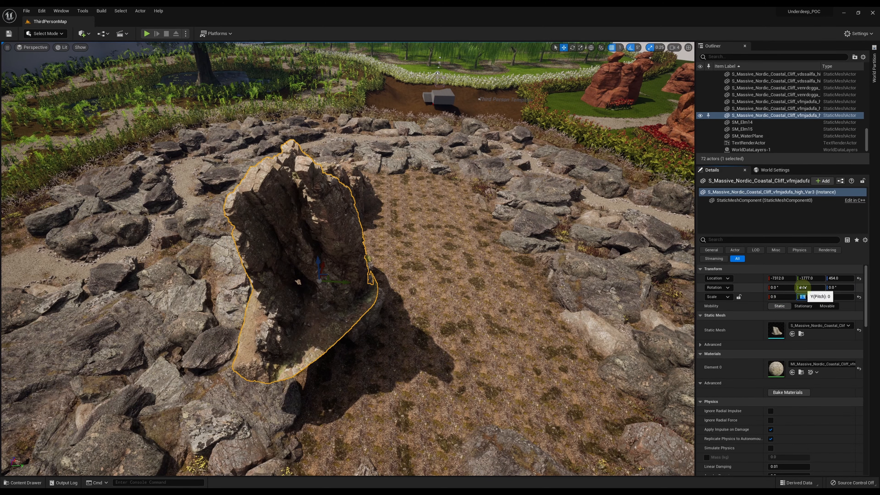
pyautogui.write('30')
pyautogui.press('Return')
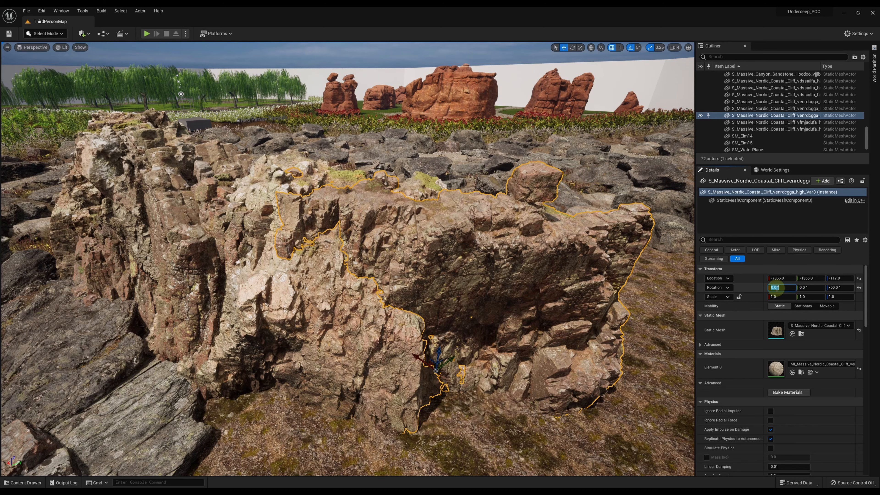
# Step: Tilt the third venrdcgga cliff 10° on X and extend the curved wall with duplicated venrdcgga and vdssailfa cliffs
pyautogui.press('Tab')
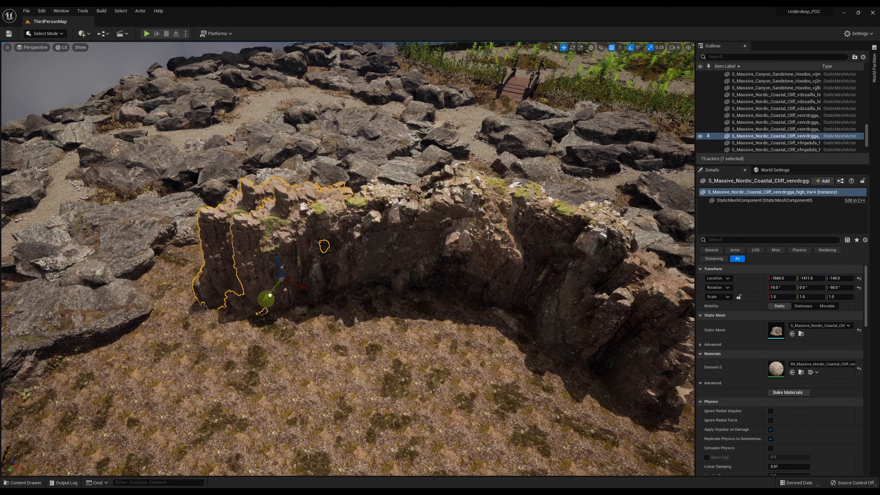
pyautogui.click(835, 287)
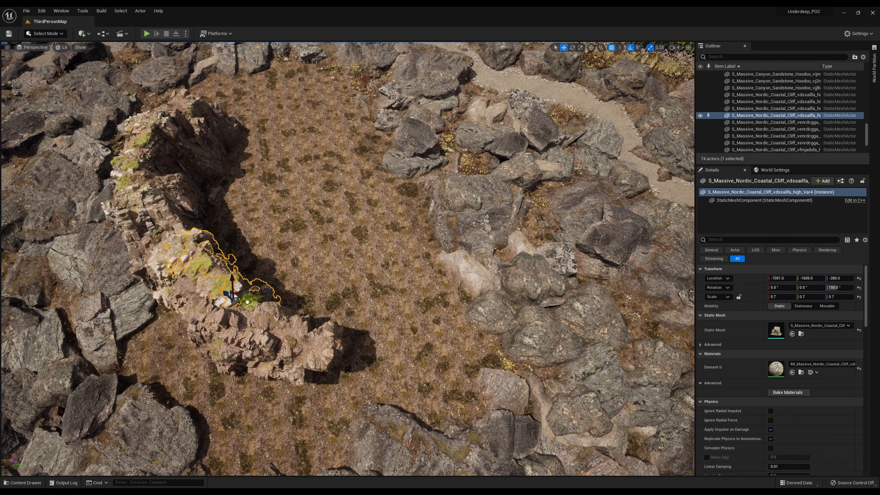
pyautogui.moveTo(248, 301); pyautogui.dragTo(285, 295)
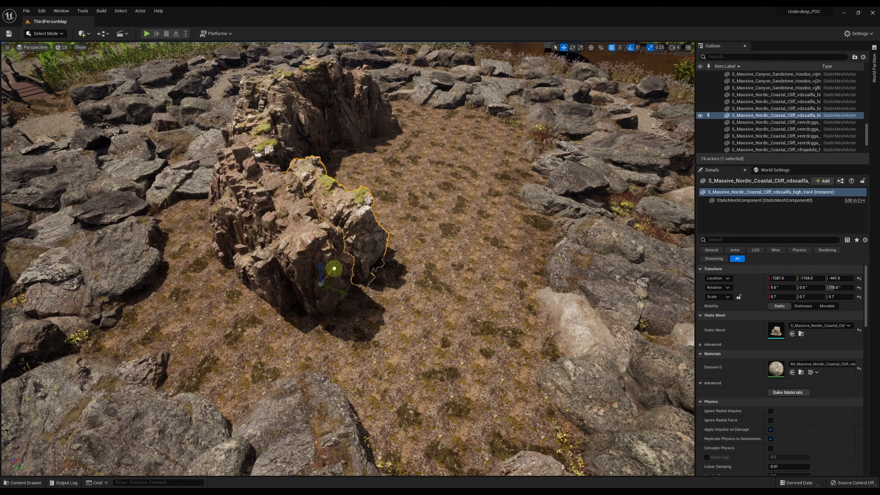
# Step: Position the duplicated vdssailfa and vfmjadufa cliffs along the curved wall to fill out its ends
pyautogui.moveTo(334, 269); pyautogui.dragTo(327, 319)
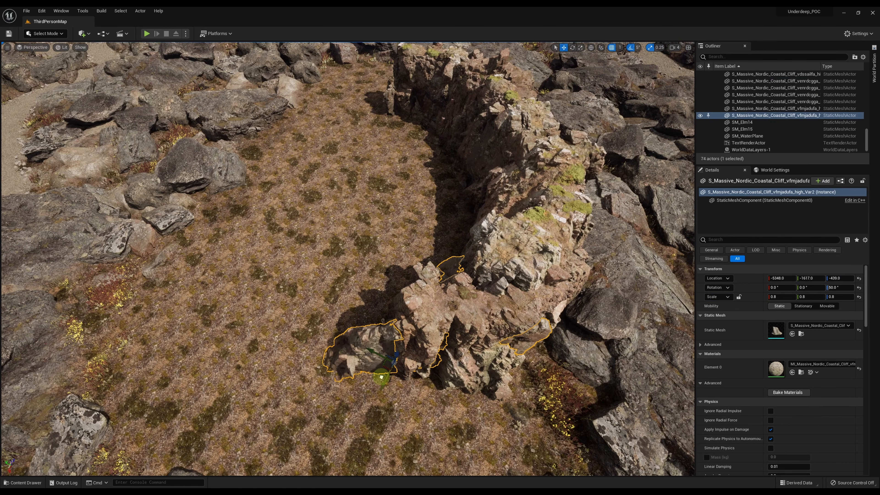
pyautogui.moveTo(361, 354); pyautogui.dragTo(372, 358)
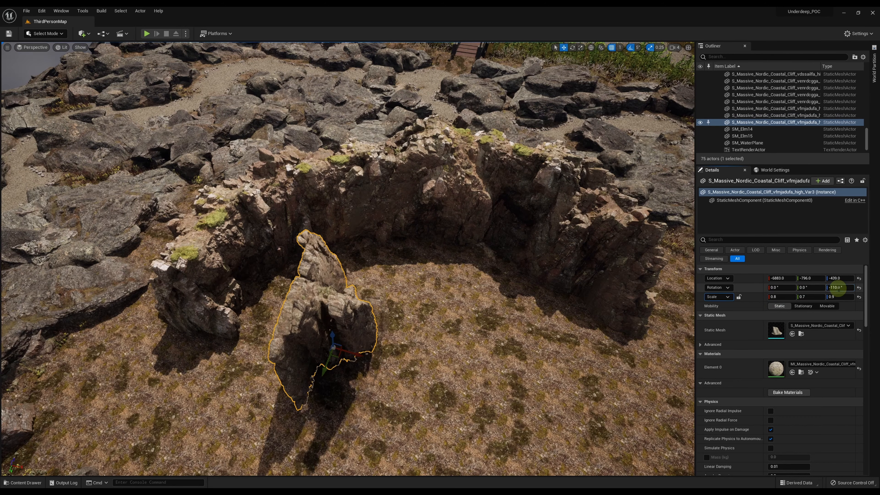
pyautogui.moveTo(350, 356); pyautogui.dragTo(256, 338)
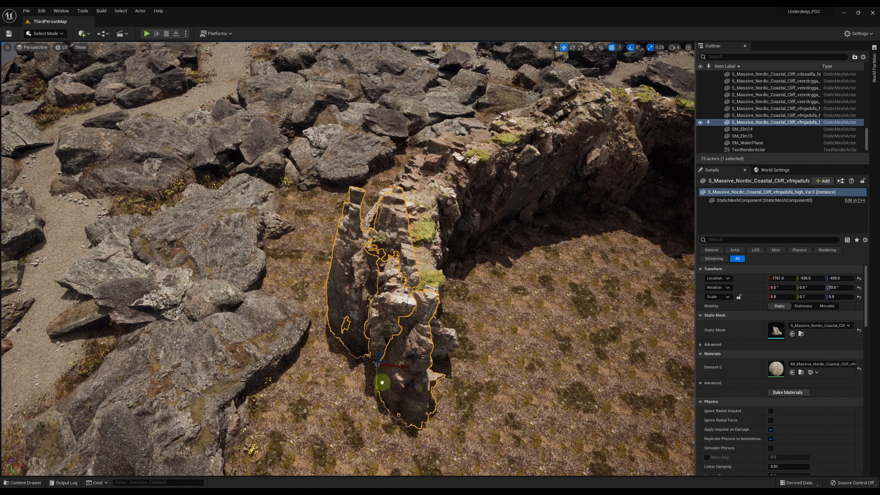
pyautogui.moveTo(383, 383); pyautogui.dragTo(410, 372)
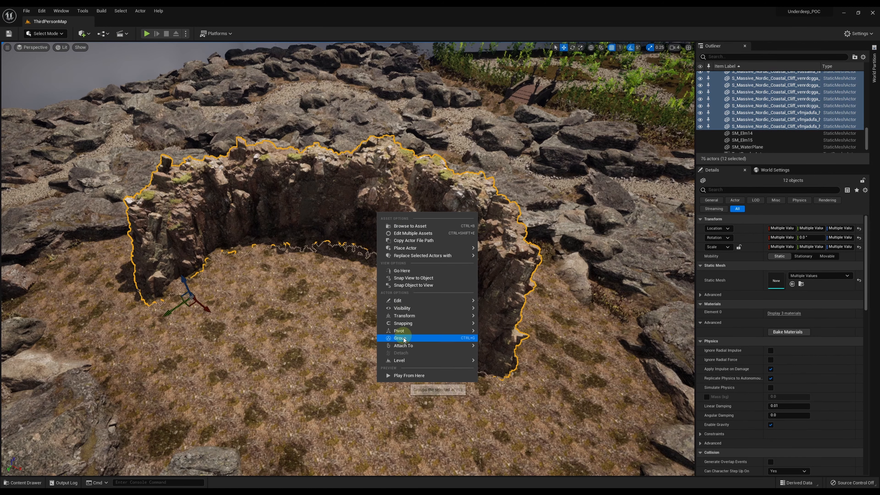
# Step: Pack the 12 selected cliffs into a packed level actor with a Center Min Z pivot, saving the level as CliffFormation1 in _CliffFormations
pyautogui.click(508, 378)
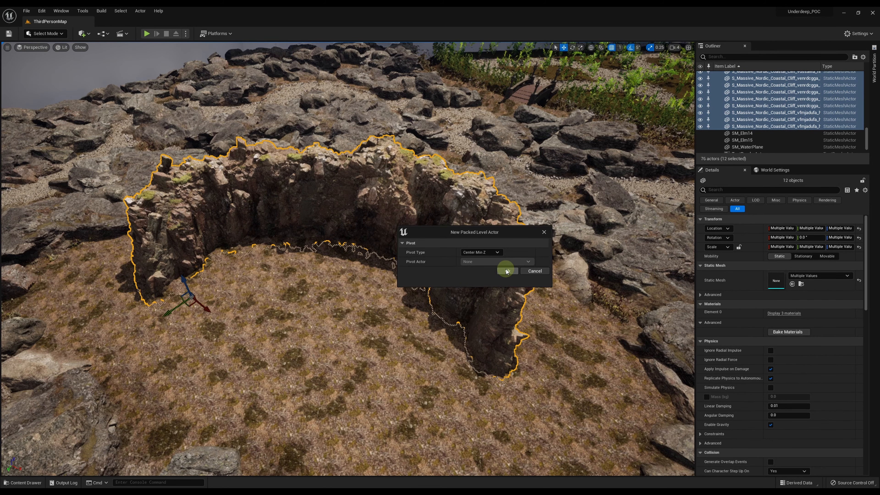
pyautogui.click(506, 268)
pyautogui.write('CliffFormation1')
pyautogui.click(595, 354)
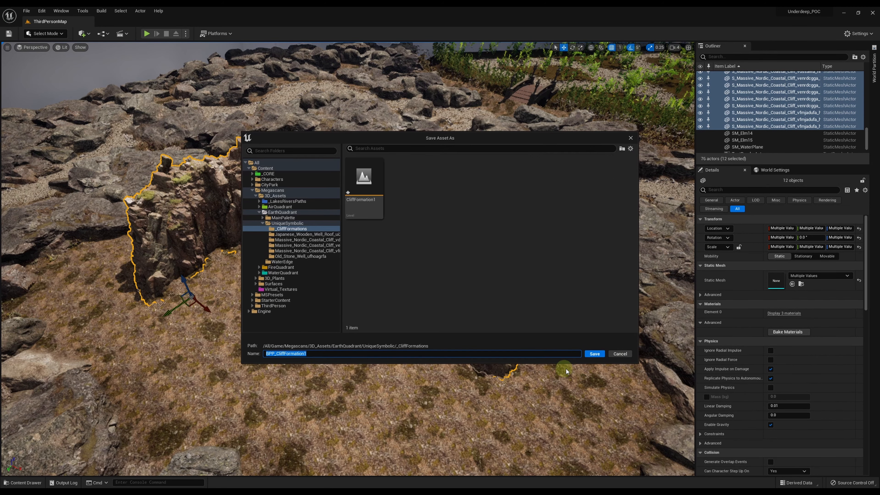
# Step: Lower the packed cliff formation to Z -560, move it to Y -1437 and turn it to a 20° Z rotation
pyautogui.moveTo(165, 372); pyautogui.dragTo(393, 279)
pyautogui.moveTo(346, 290); pyautogui.dragTo(346, 310)
pyautogui.moveTo(346, 311); pyautogui.dragTo(346, 321)
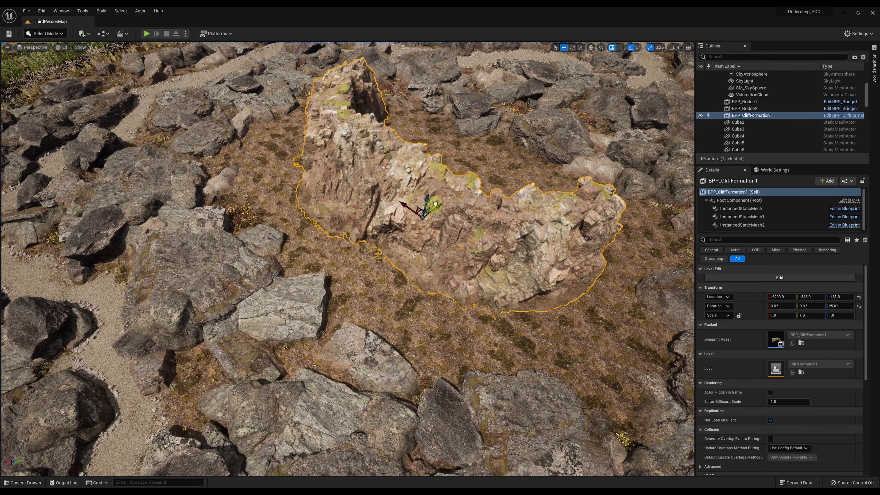
pyautogui.moveTo(432, 203); pyautogui.dragTo(409, 220)
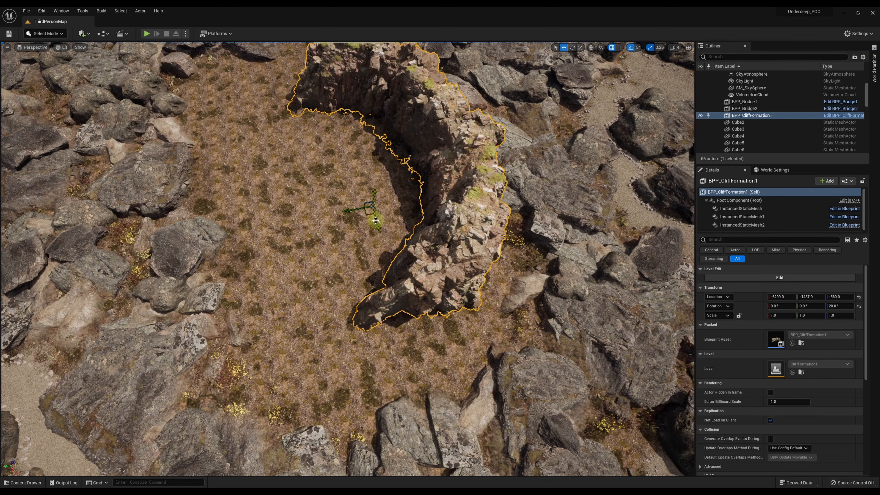
# Step: Duplicate the packed cliff formation and arrange the two curved halves into a ring with gaps between them
pyautogui.keyDown('alt'); pyautogui.moveTo(374, 216); pyautogui.dragTo(393, 251); pyautogui.keyUp('alt')
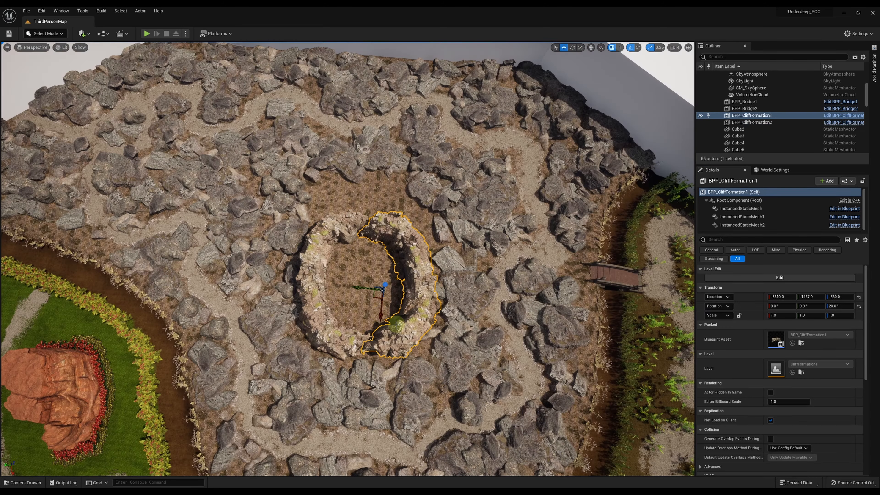
pyautogui.moveTo(385, 312); pyautogui.dragTo(344, 313)
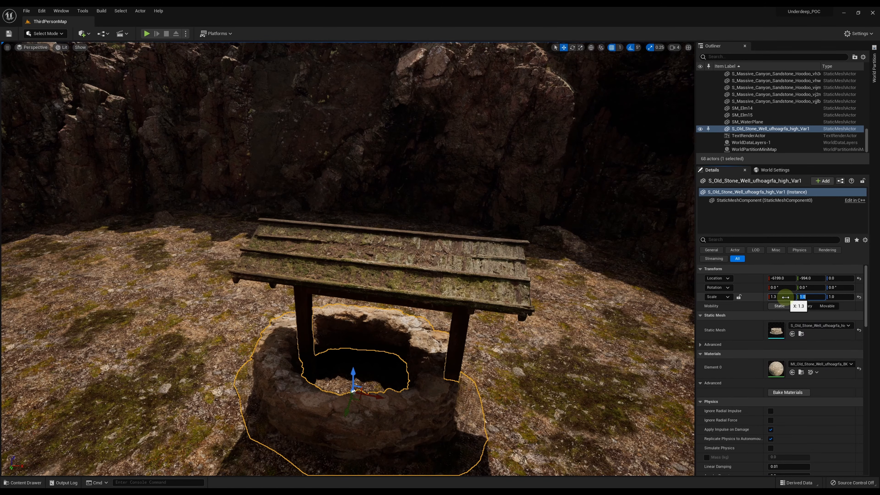
# Step: Scale the old stone well to 1.3 on Y and Z, and raise the wooden roof above it
pyautogui.write('1.3')
pyautogui.press('Tab')
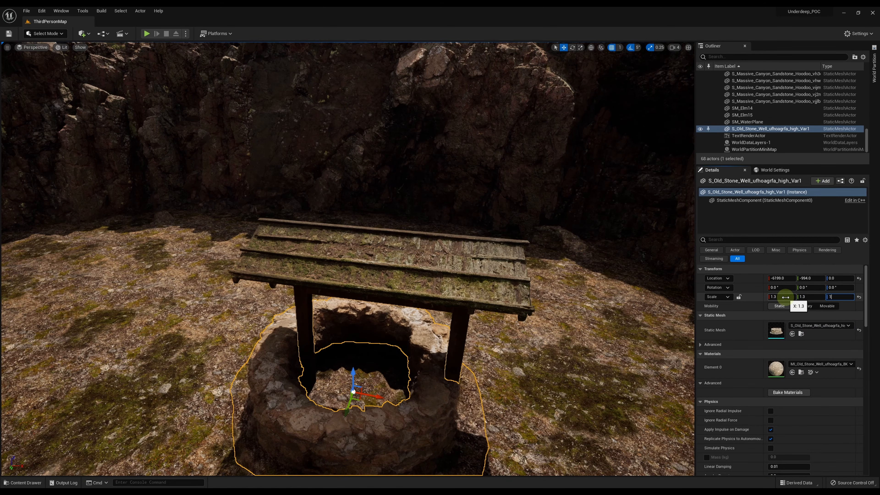
pyautogui.write('1.3')
pyautogui.press('Return')
pyautogui.click(381, 293)
pyautogui.moveTo(376, 386); pyautogui.dragTo(378, 344)
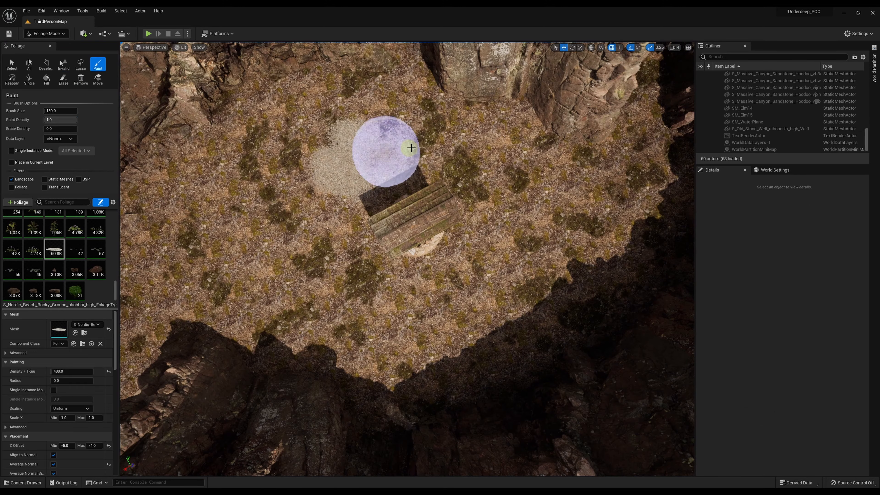
# Step: Paint Nordic Beach Rocky Ground foliage over the floor of the cliff ring around the well
pyautogui.moveTo(407, 149)
pyautogui.keyDown('shift'); pyautogui.mouseDown()
pyautogui.moveTo(275, 98)
pyautogui.moveTo(295, 264)
pyautogui.moveTo(472, 234)
pyautogui.mouseUp(); pyautogui.keyUp('shift')
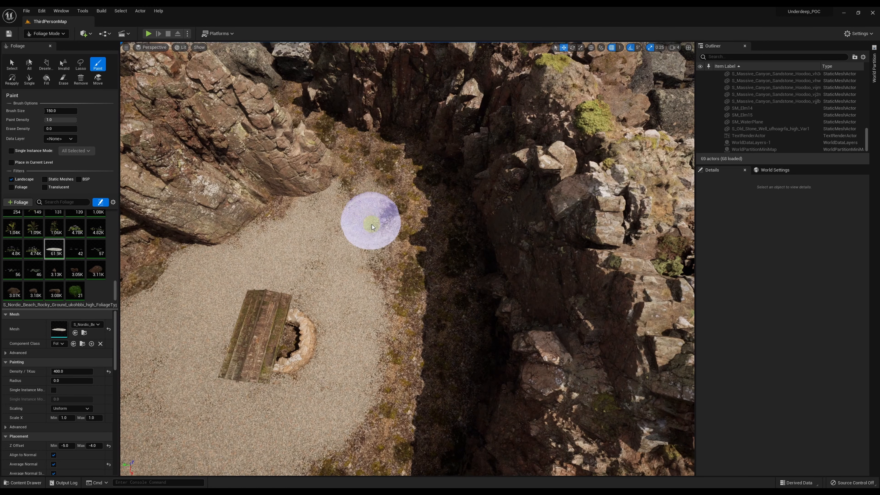
pyautogui.moveTo(370, 220)
pyautogui.mouseDown()
pyautogui.moveTo(393, 240)
pyautogui.moveTo(432, 350)
pyautogui.mouseUp()
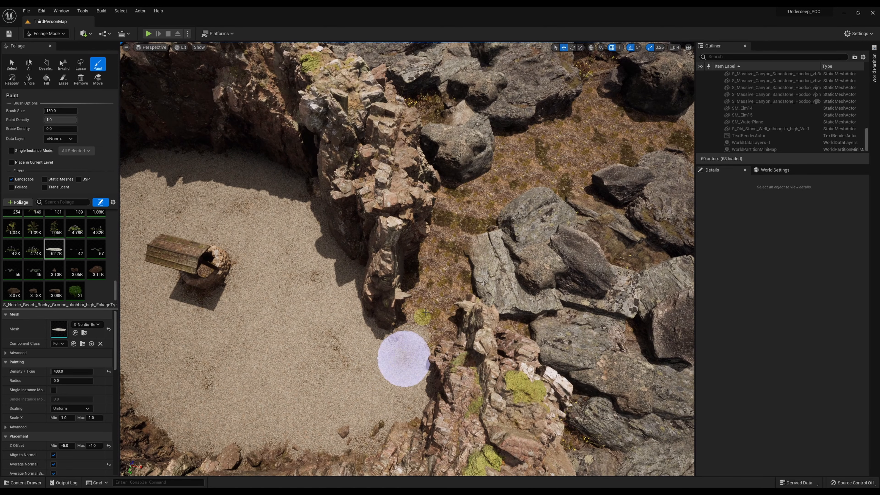
# Step: Paint Nordic Beach Rocky Ground paths out through the cliff ring's gaps and between the boulders to the existing gravel path
pyautogui.moveTo(403, 358); pyautogui.dragTo(511, 185)
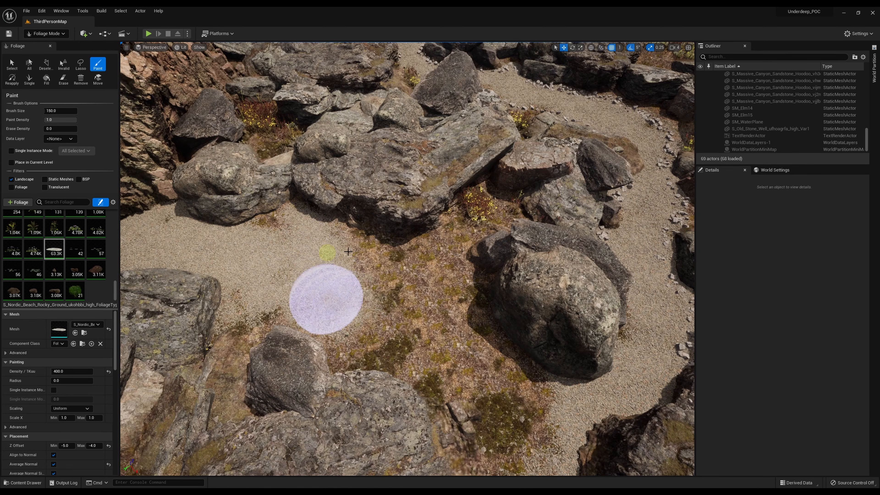
pyautogui.moveTo(349, 252); pyautogui.dragTo(488, 358)
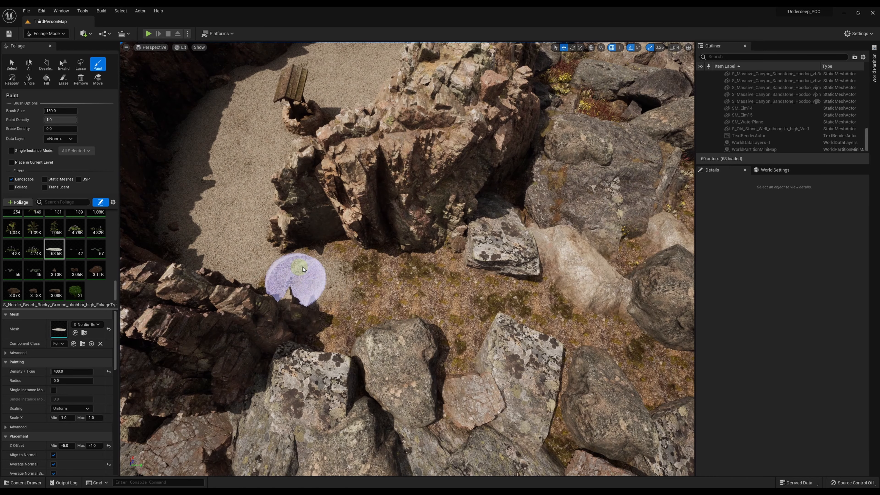
pyautogui.moveTo(314, 274); pyautogui.dragTo(516, 301)
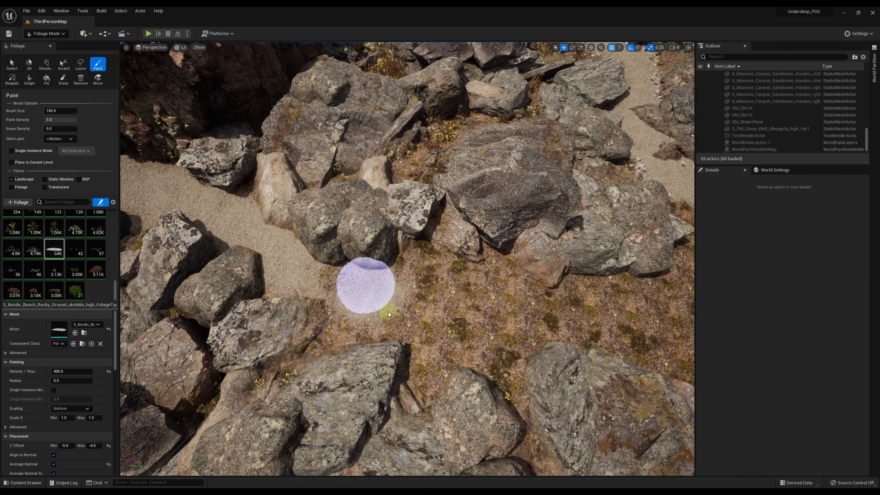
pyautogui.moveTo(391, 312)
pyautogui.mouseDown()
pyautogui.moveTo(450, 302)
pyautogui.moveTo(539, 321)
pyautogui.mouseUp()
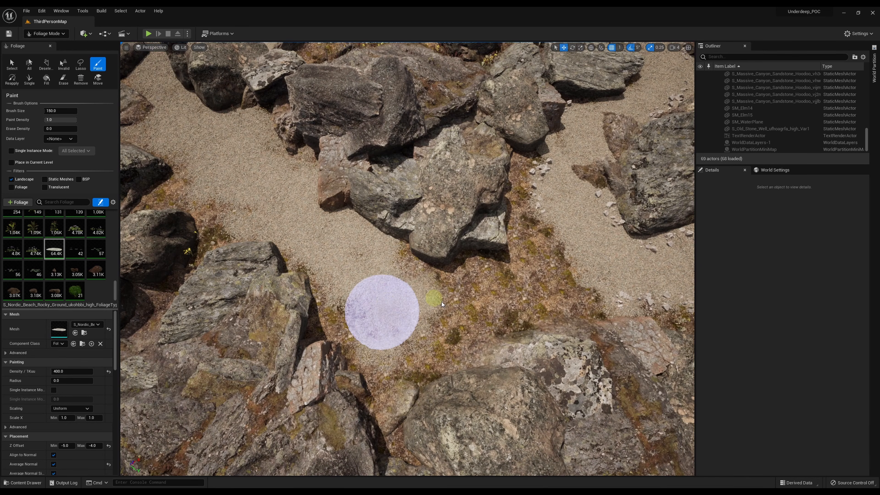
pyautogui.moveTo(442, 304)
pyautogui.mouseDown()
pyautogui.moveTo(556, 236)
pyautogui.moveTo(360, 319)
pyautogui.mouseUp()
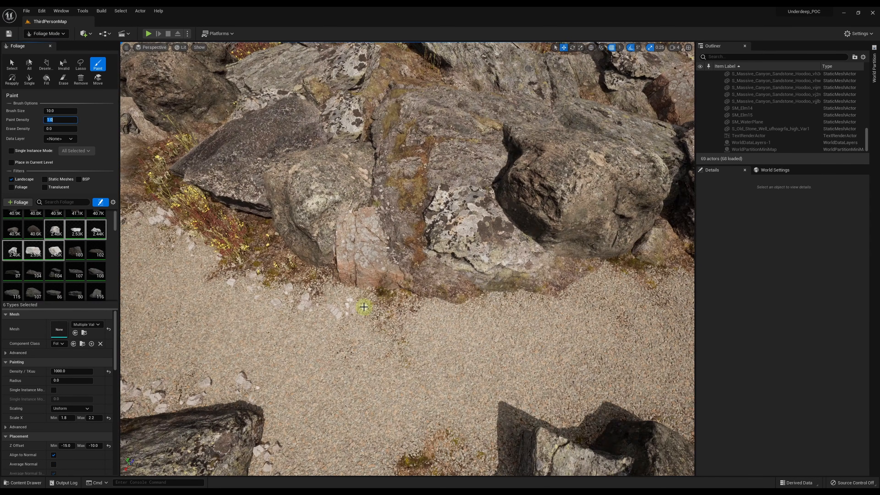